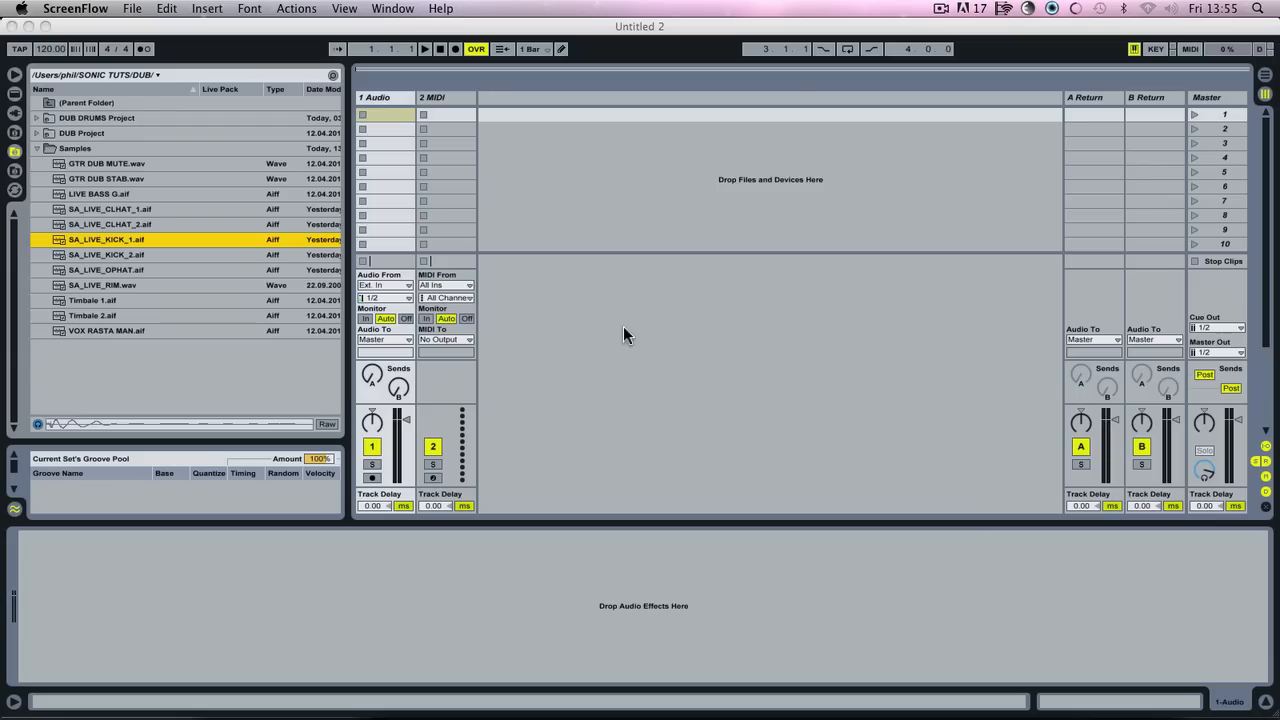
Step: Load an empty Drum Rack onto the 2 MIDI track and return to the DUB samples folder
click(14, 94)
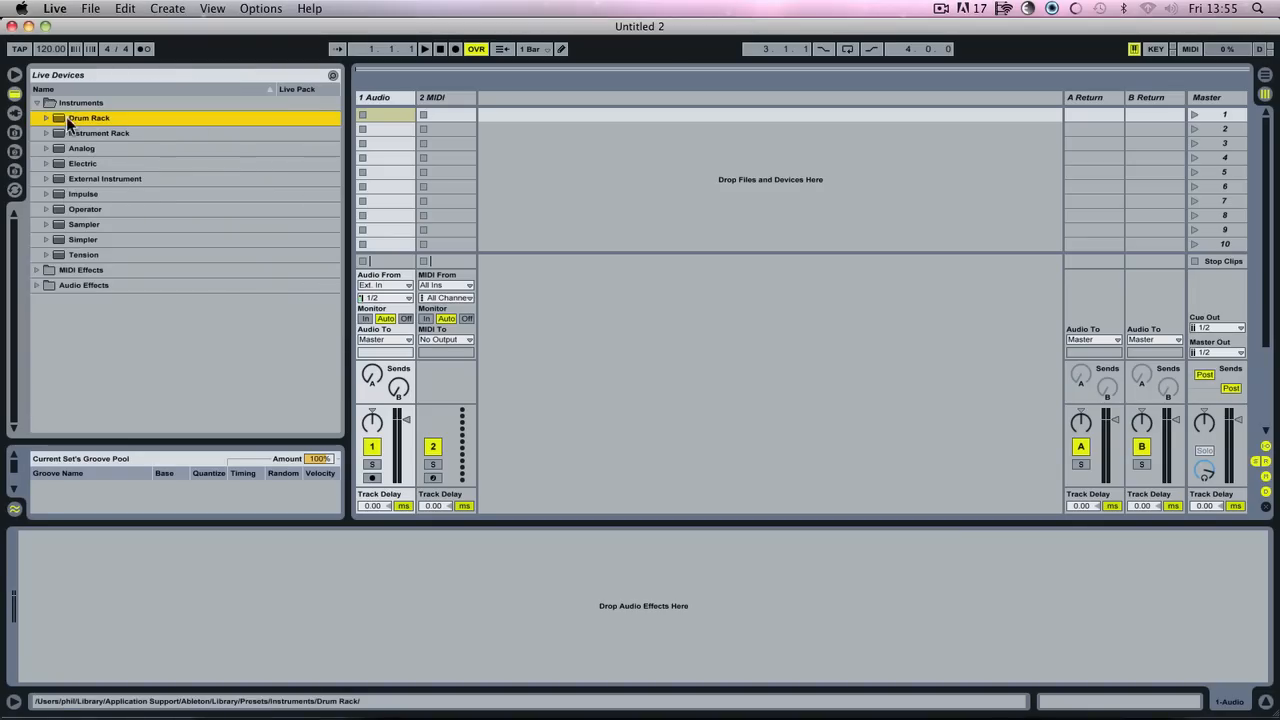
drag(66, 116, 466, 106)
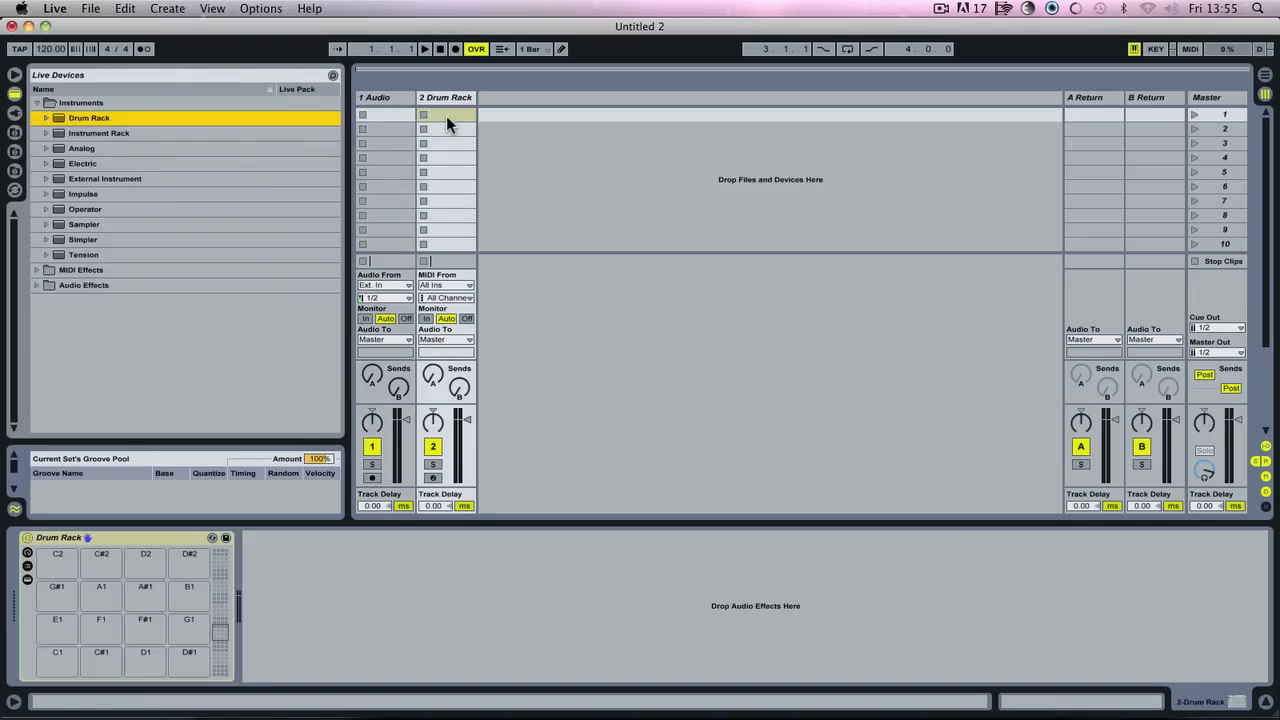
click(15, 172)
click(15, 152)
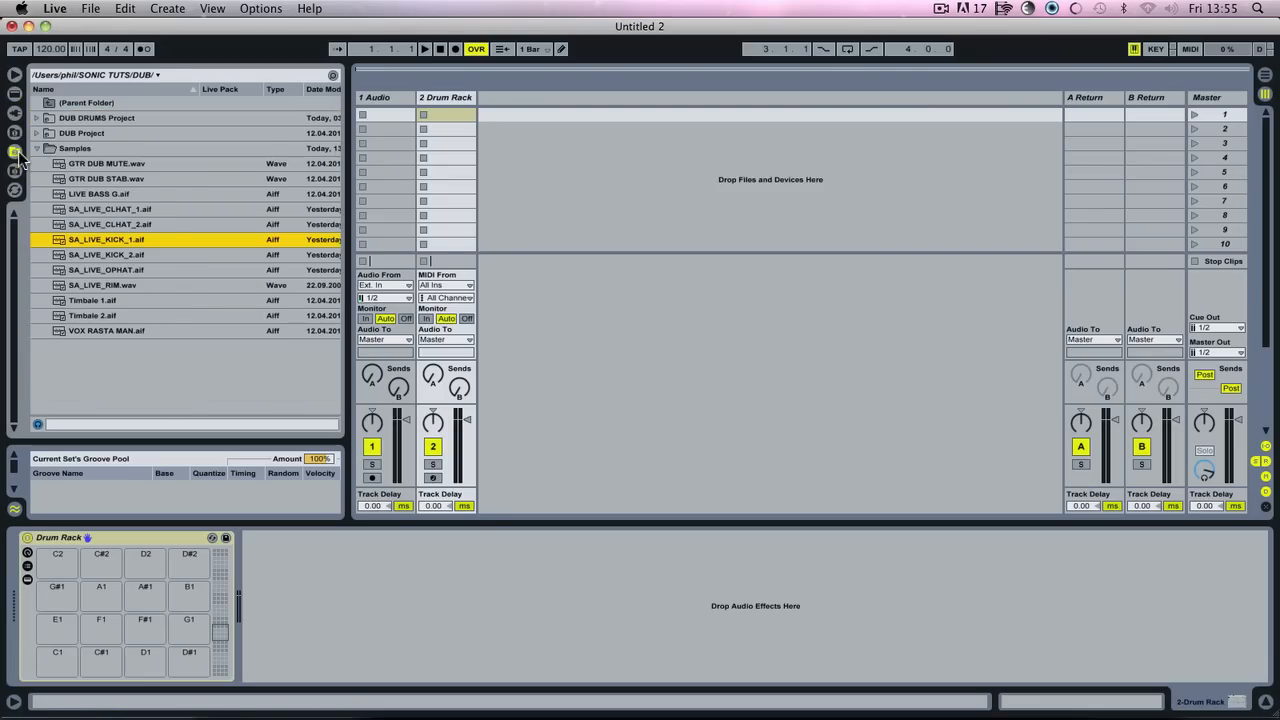
Step: Audition the SA_LIVE drum hits, both timbales, the two GTR DUB samples and LIVE BASS G in the Samples folder
click(98, 210)
click(96, 224)
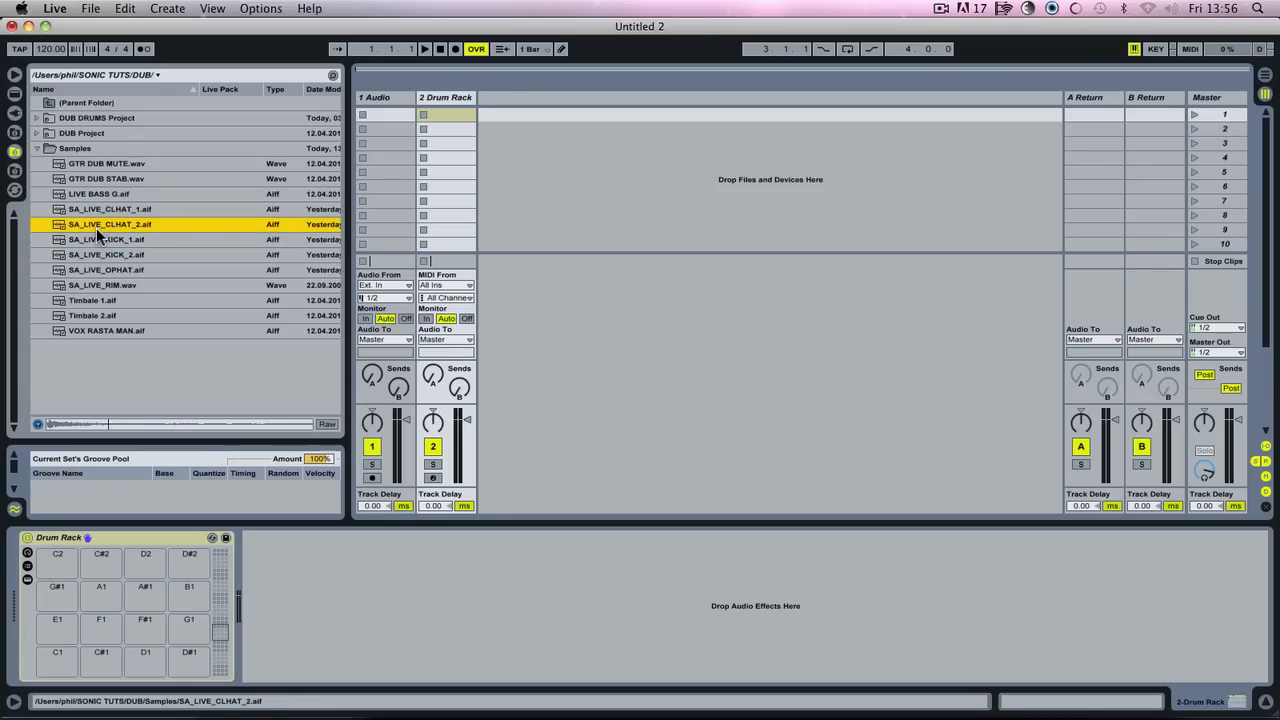
click(96, 240)
click(96, 255)
click(97, 270)
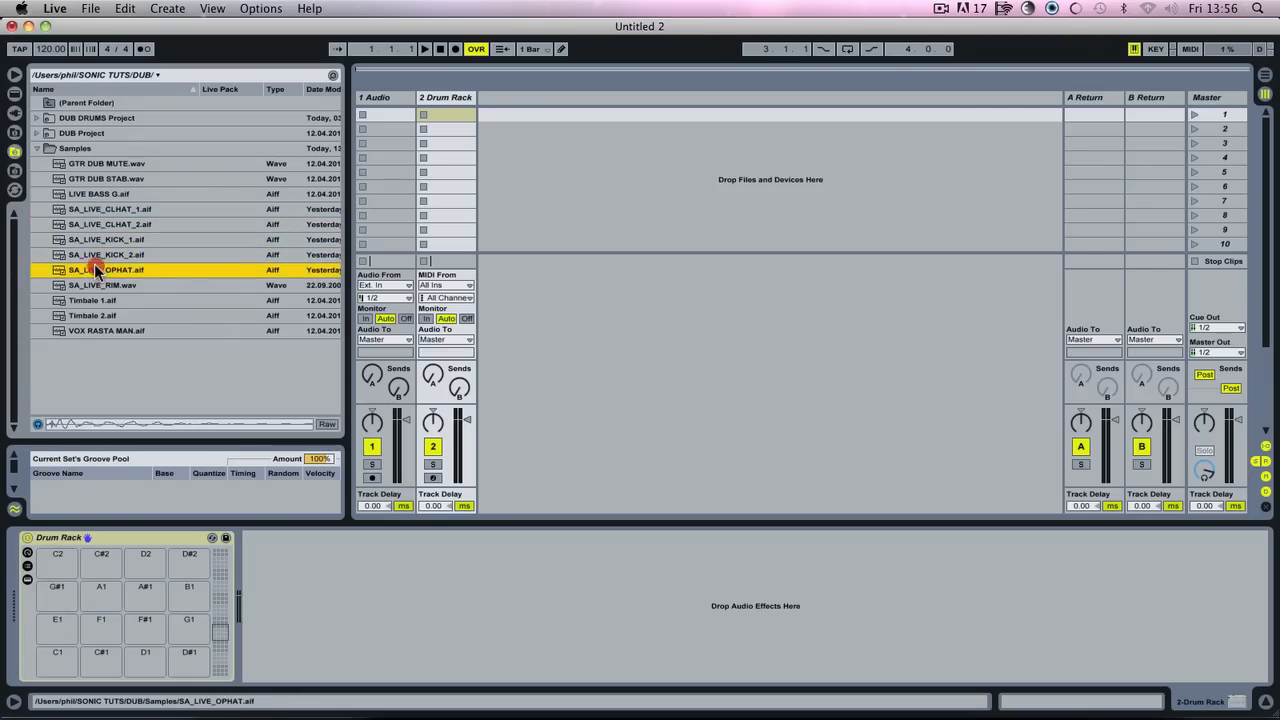
click(96, 285)
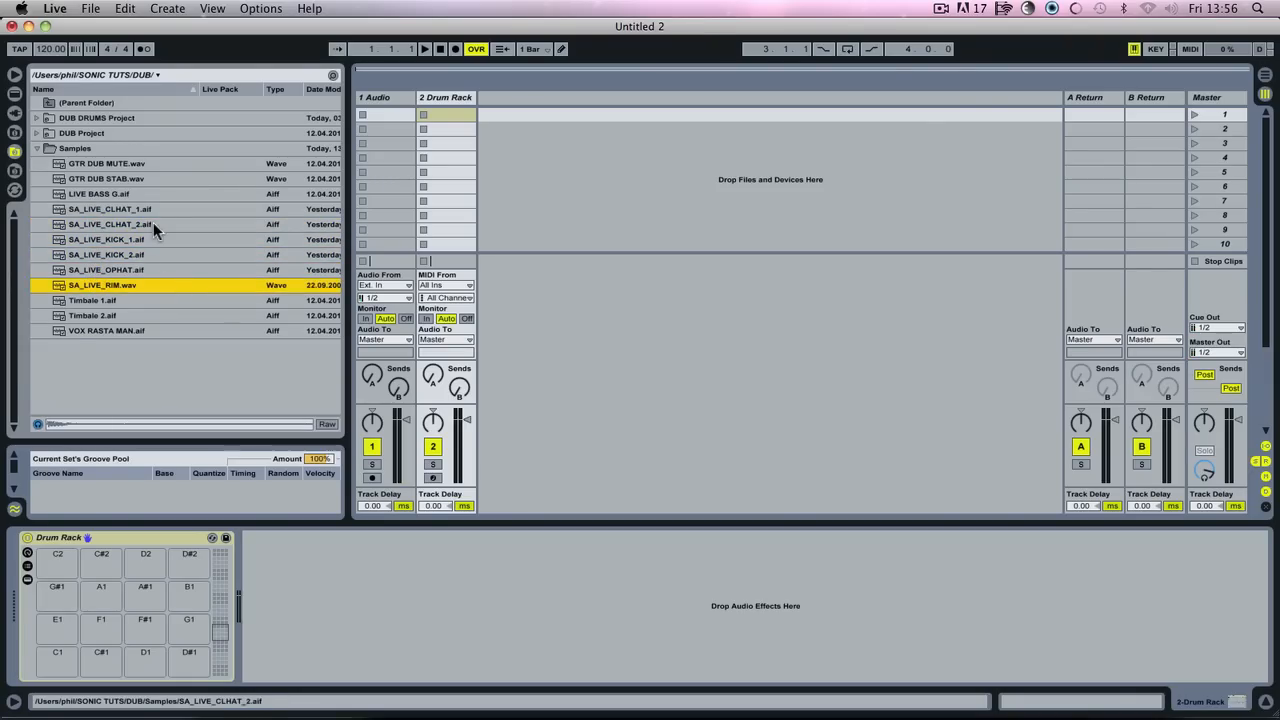
click(88, 302)
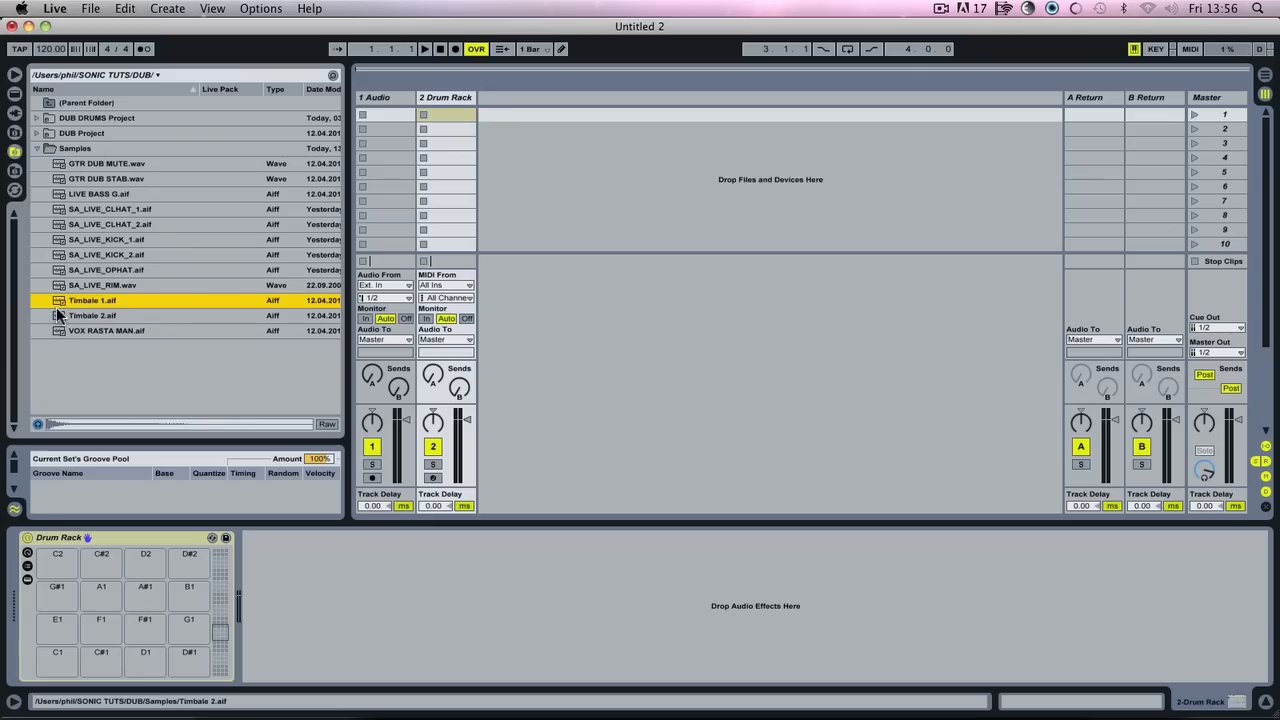
click(110, 315)
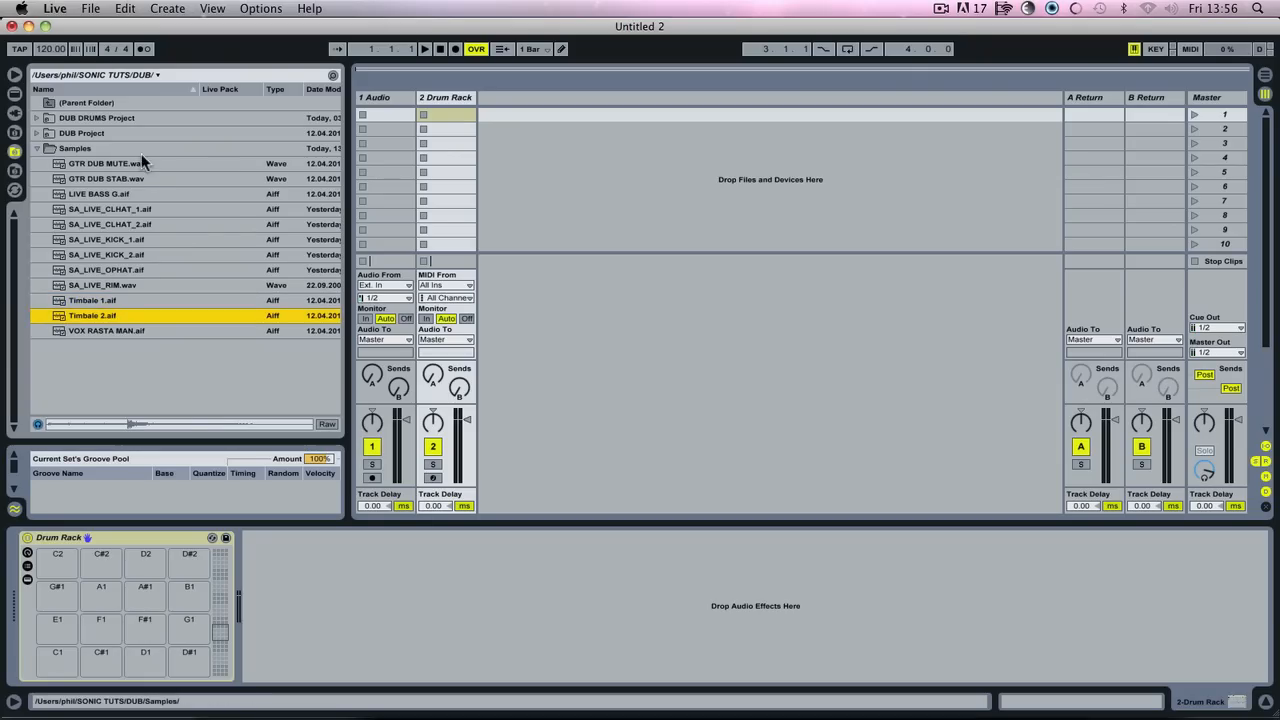
click(100, 165)
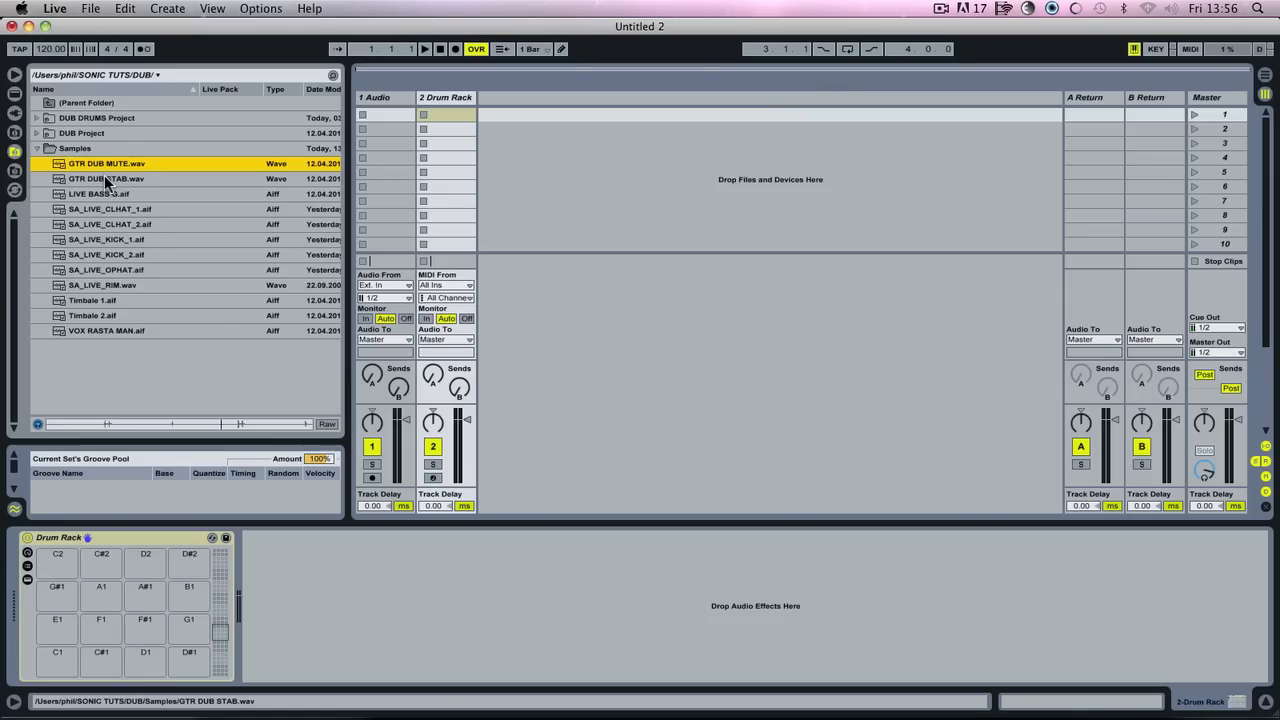
click(104, 178)
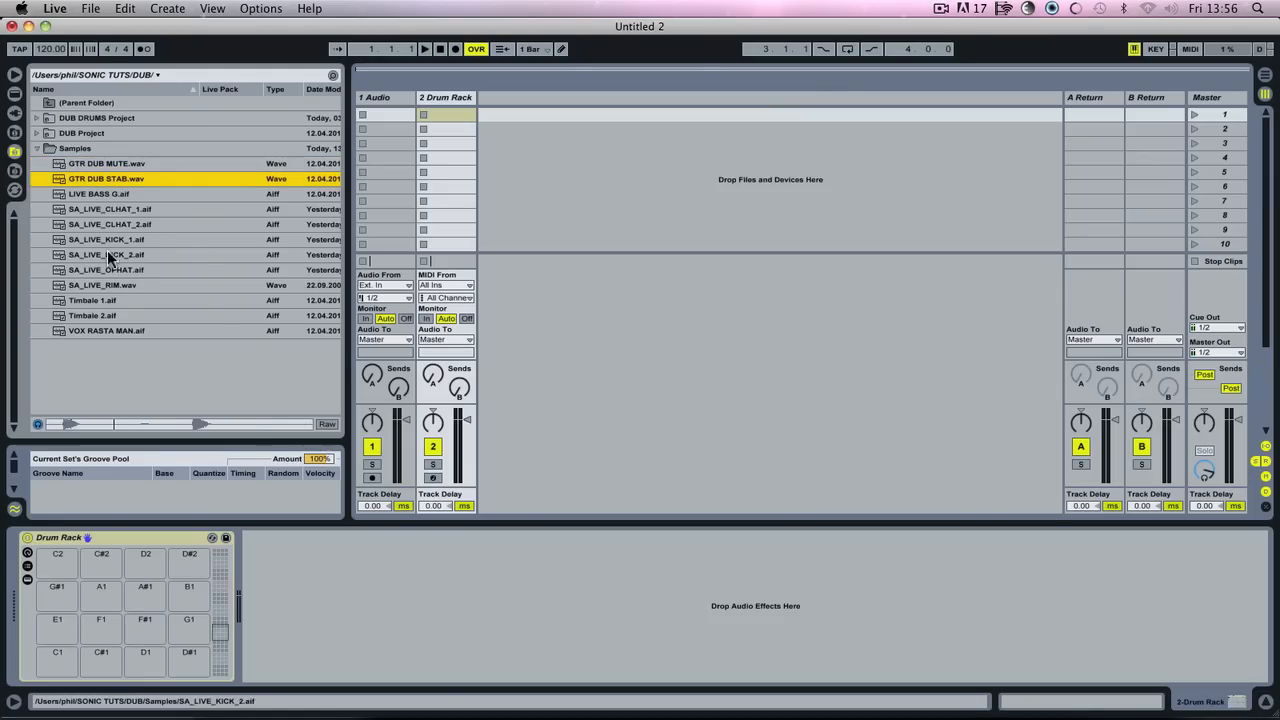
click(93, 194)
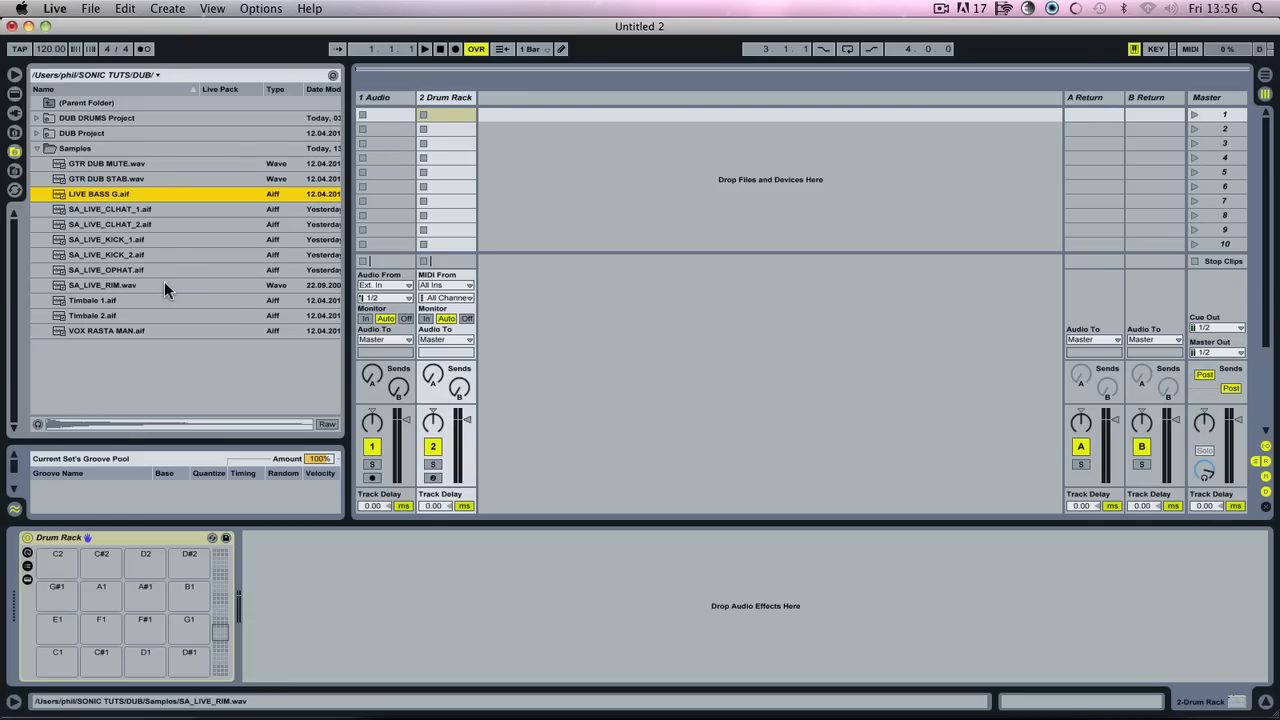
Step: Load the six SA_LIVE drum samples together onto consecutive Drum Rack pads starting at C1
drag(163, 288, 134, 212)
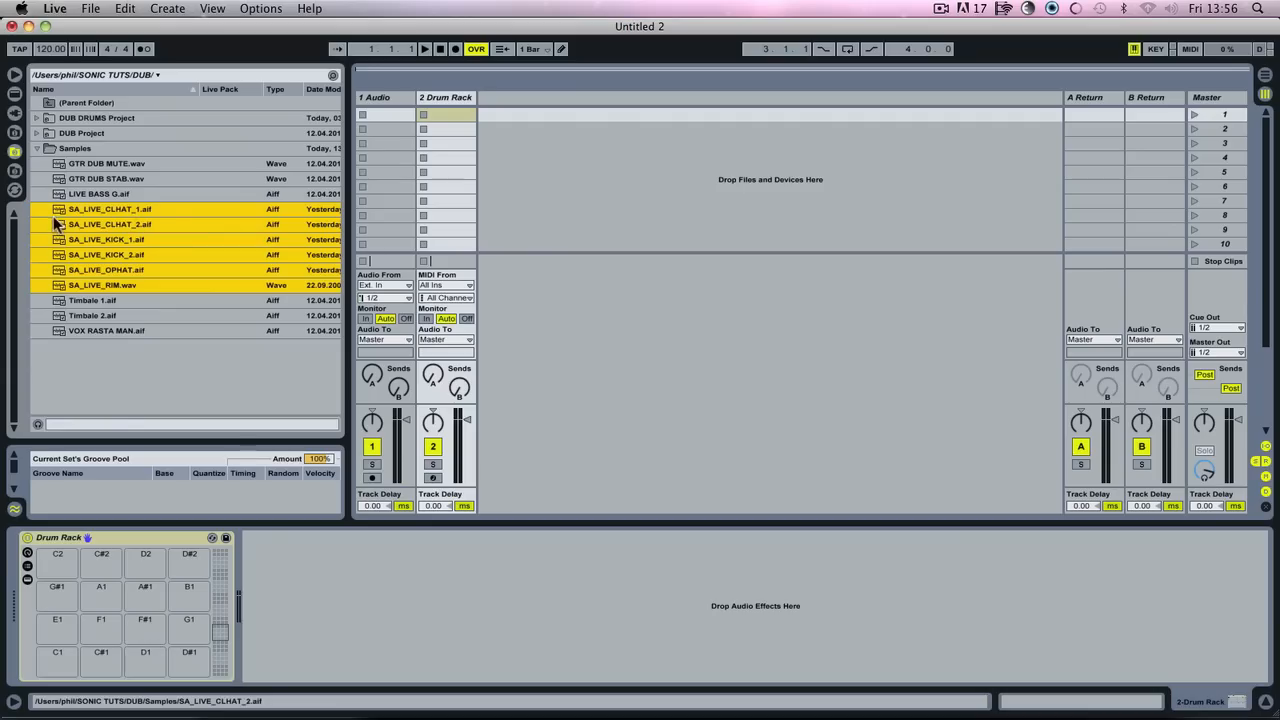
drag(55, 282, 61, 670)
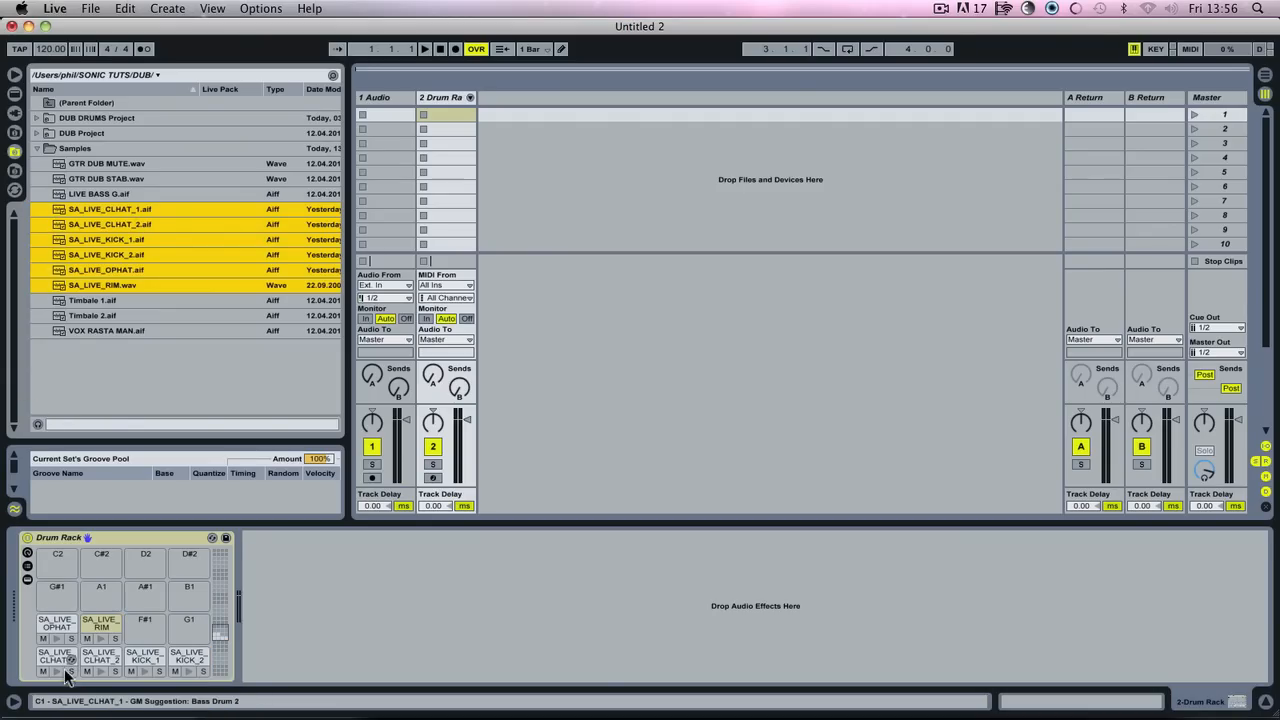
click(61, 670)
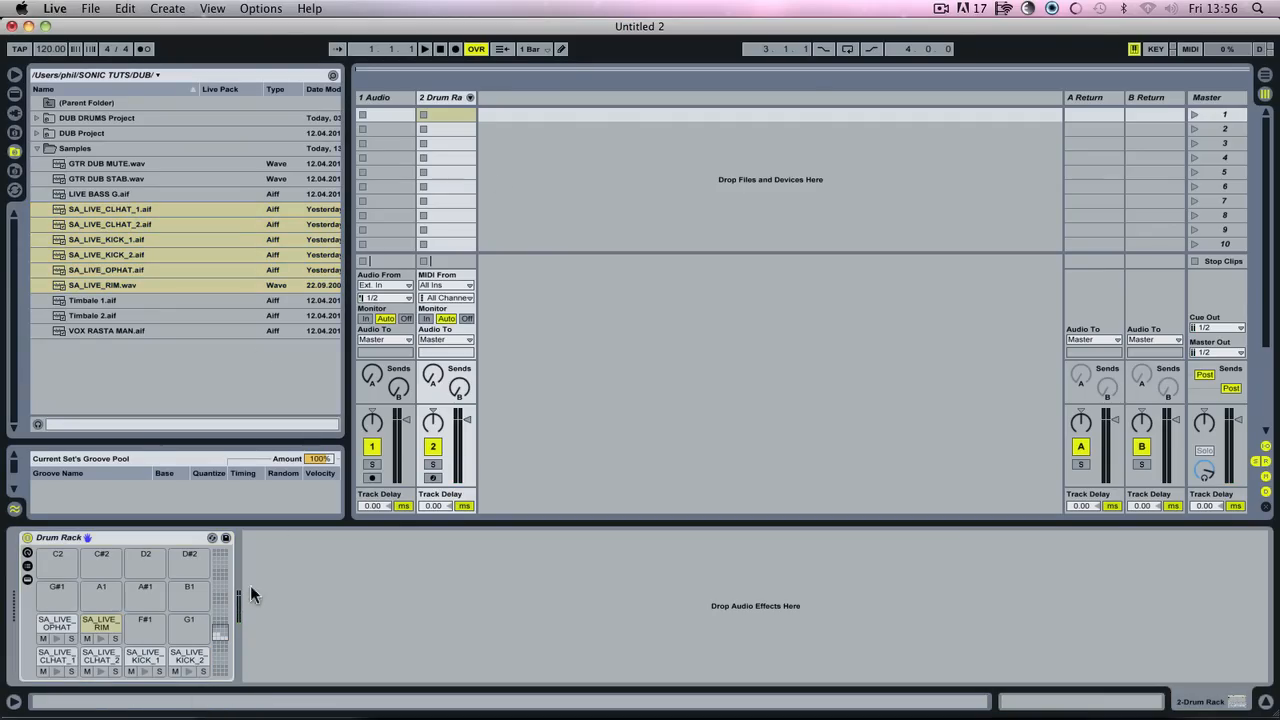
Step: Set the volume velocity amount to 100% in the sampler of each of the six SA_LIVE drum pads
click(188, 656)
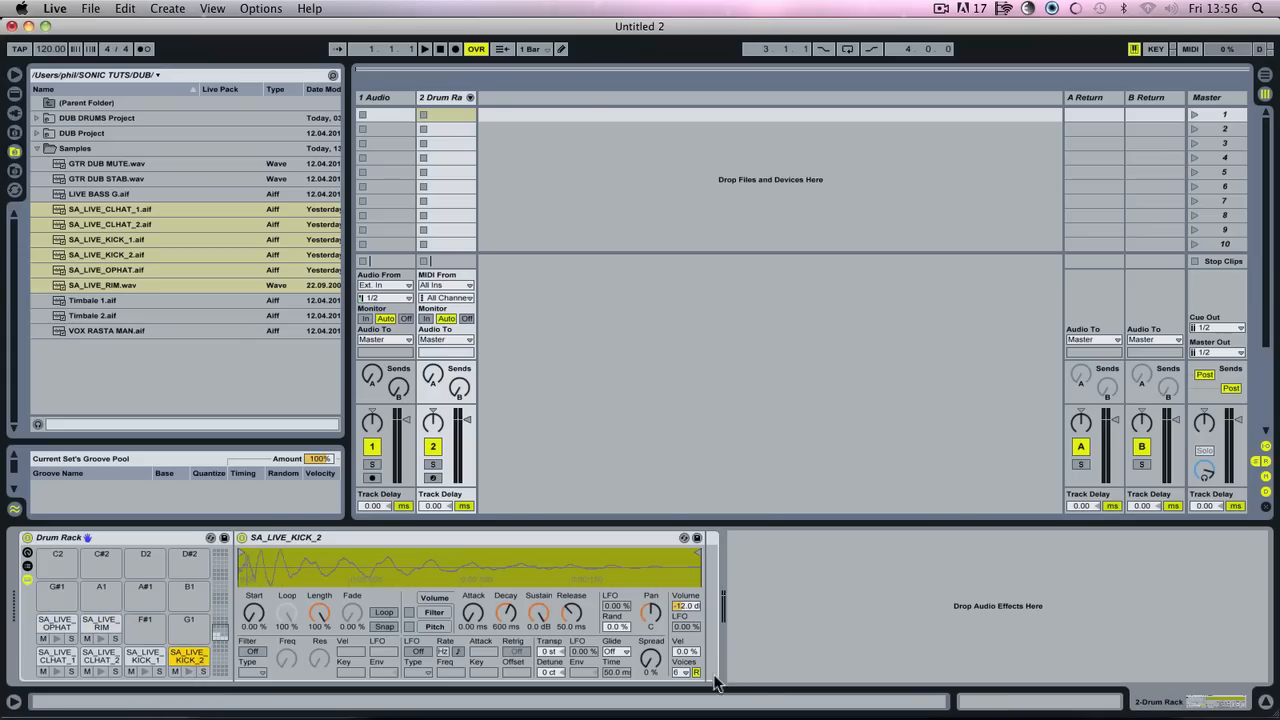
click(141, 652)
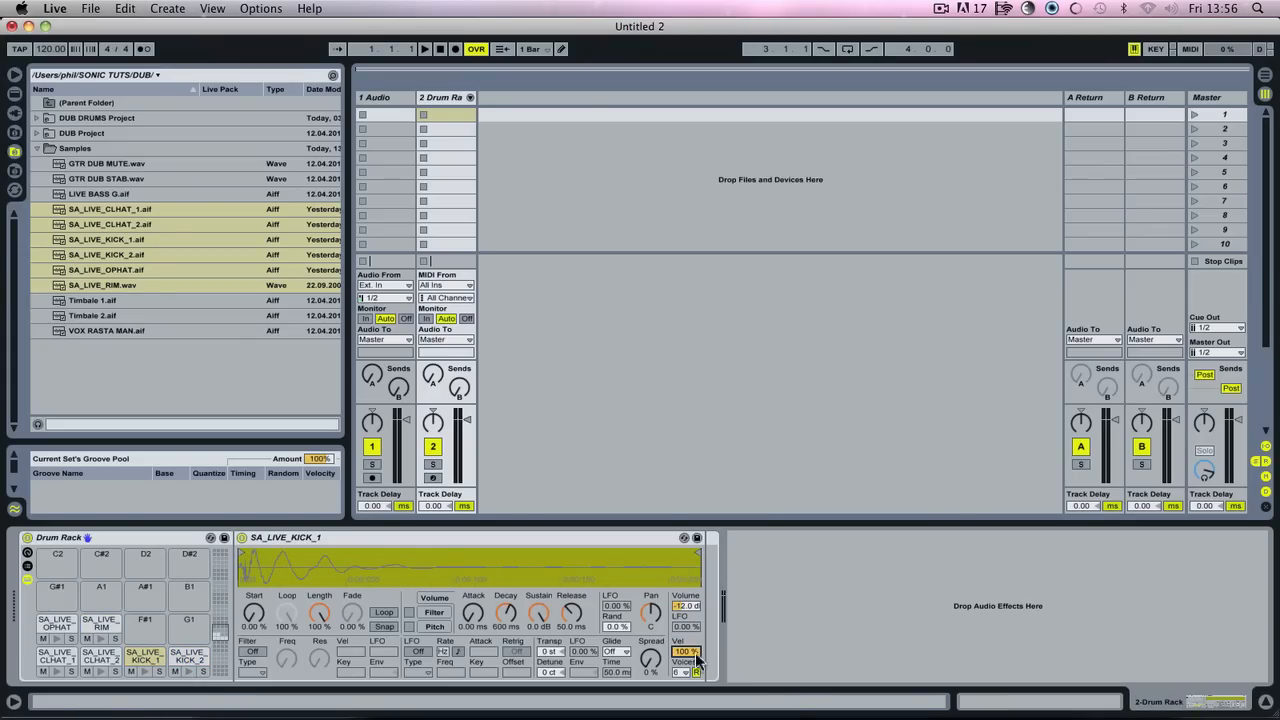
click(101, 656)
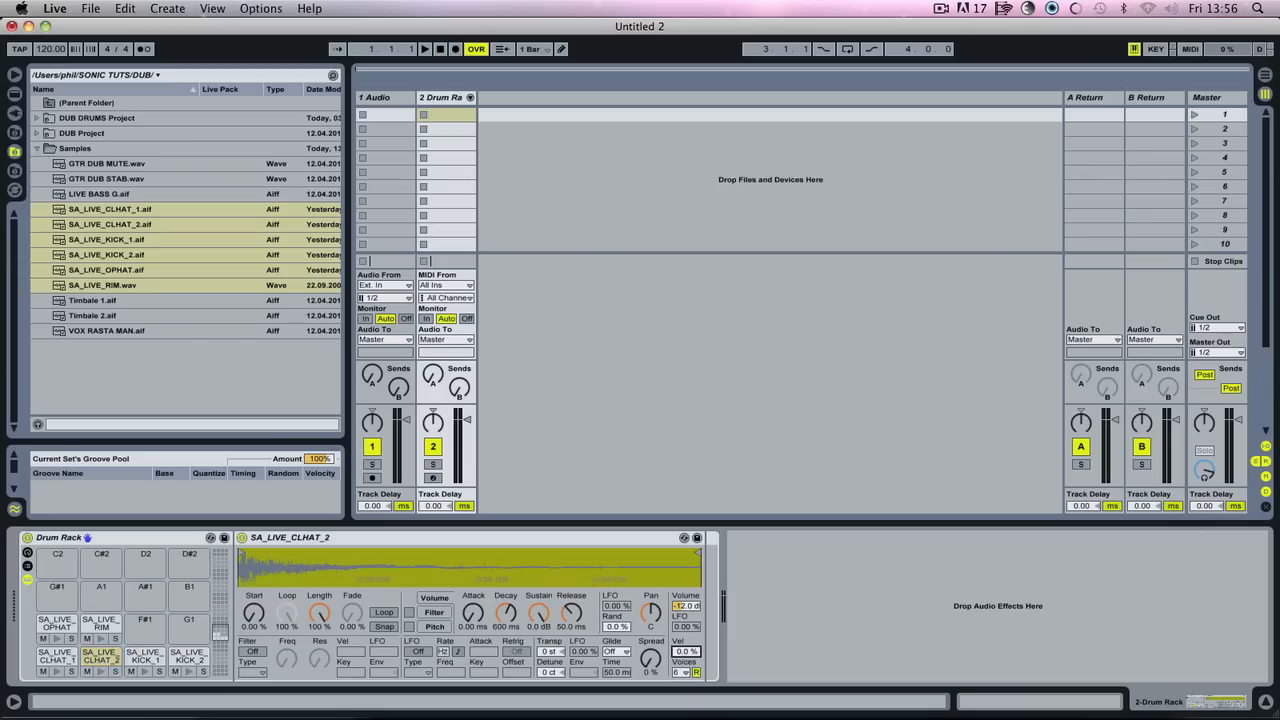
click(57, 656)
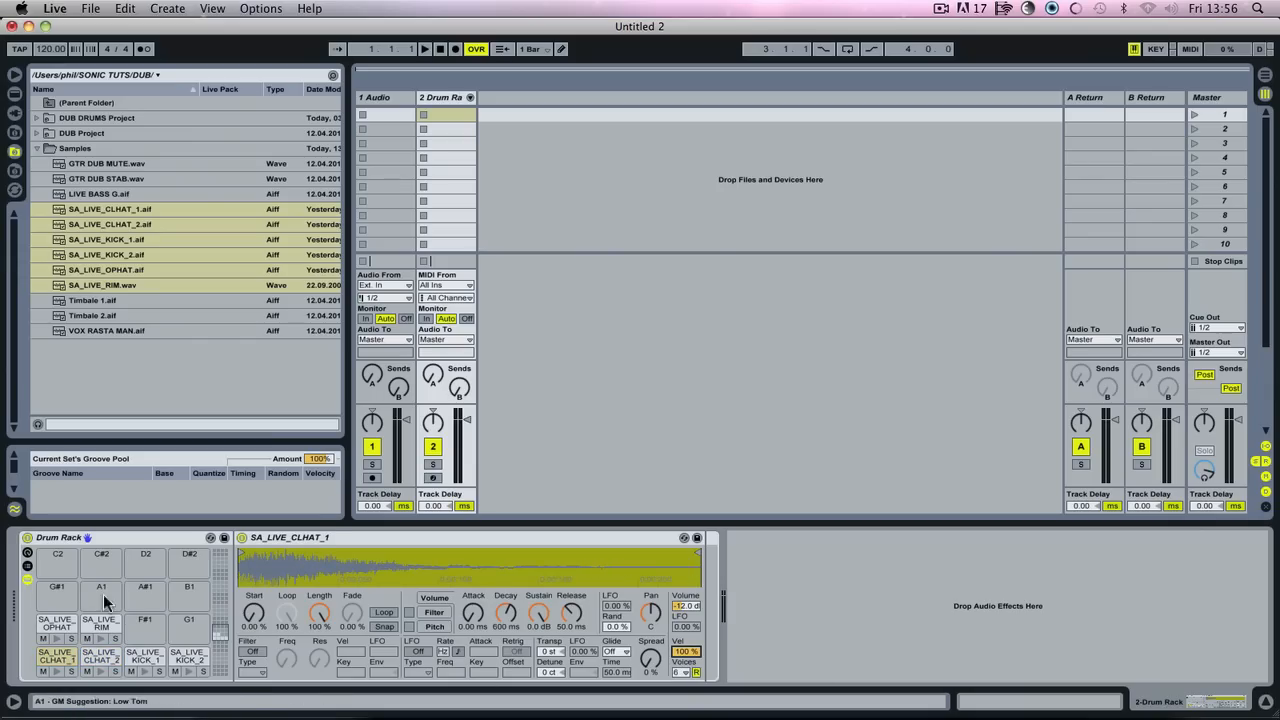
click(57, 623)
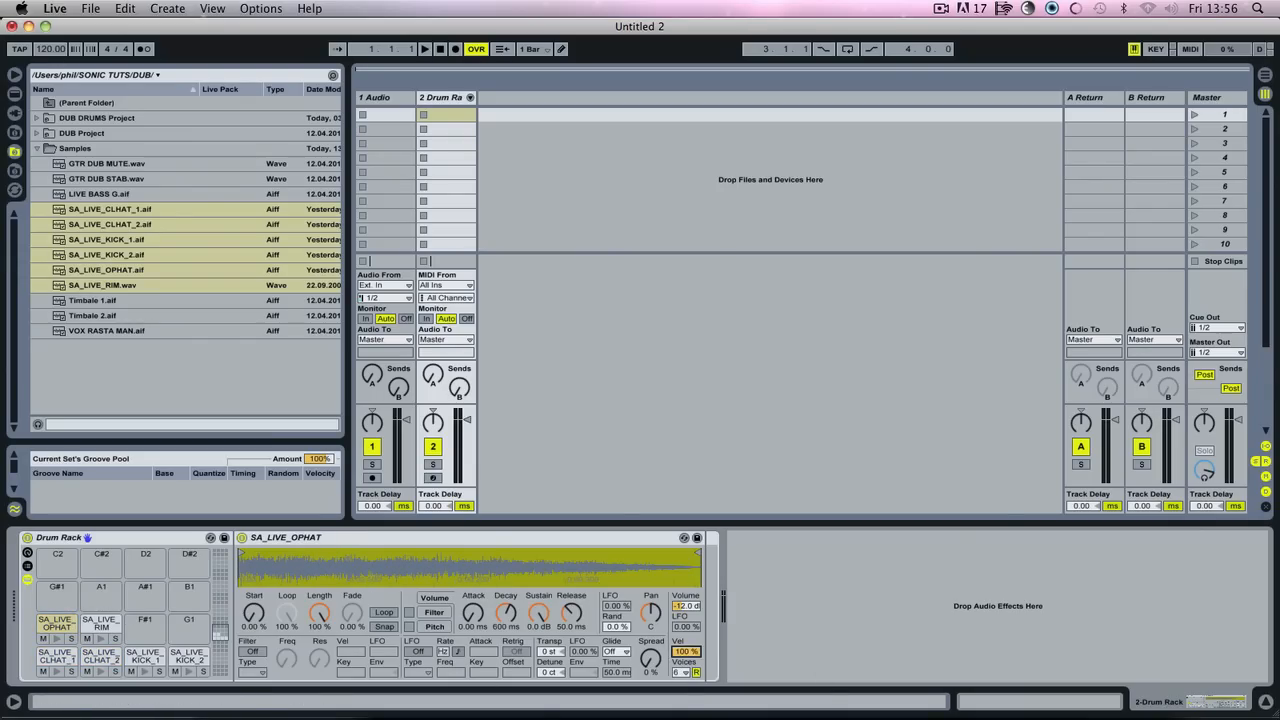
click(101, 624)
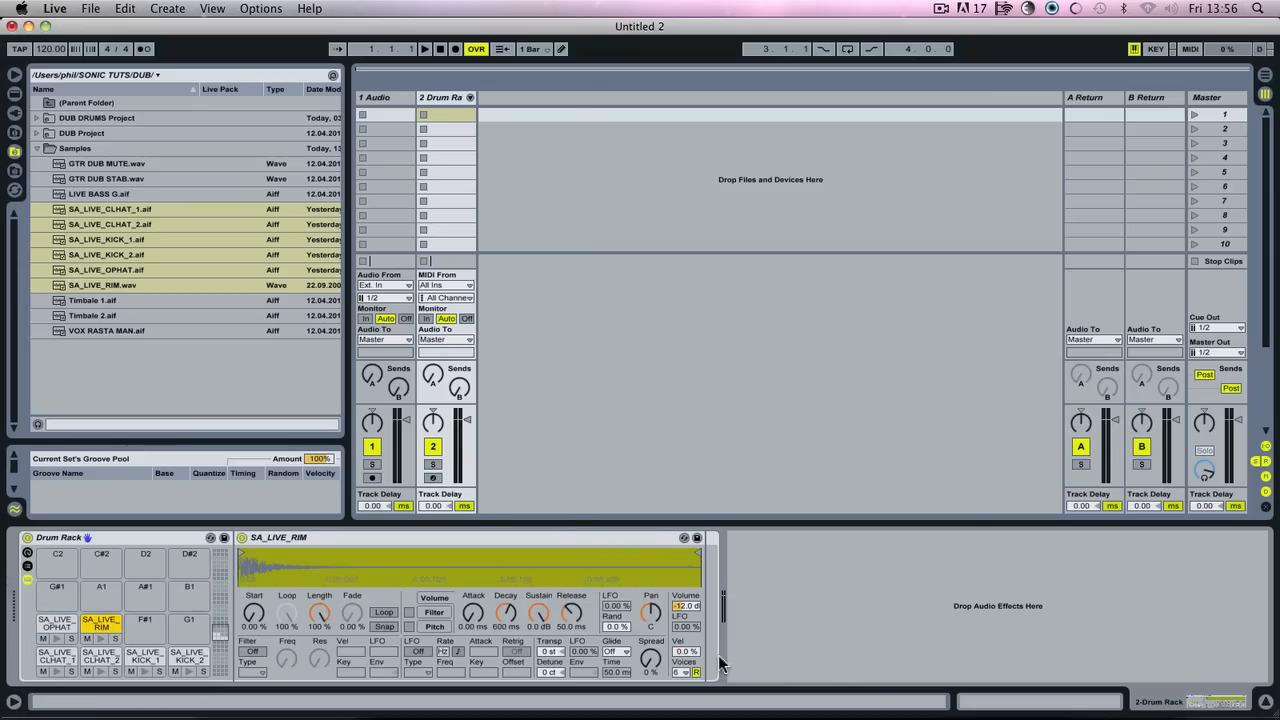
Step: Load Timbale 1 and Timbale 2 onto the F#1 and G1 pads and raise their volume velocity amounts
click(183, 376)
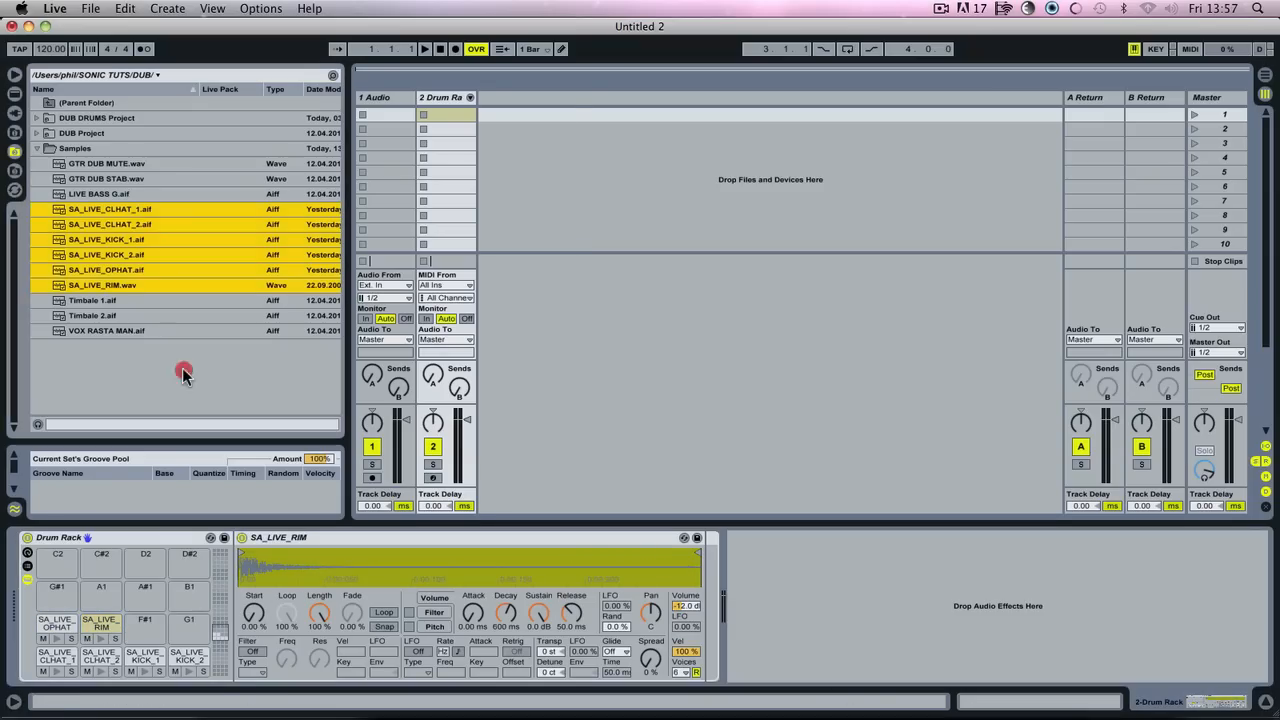
click(141, 299)
shift+click(125, 317)
drag(85, 370, 145, 628)
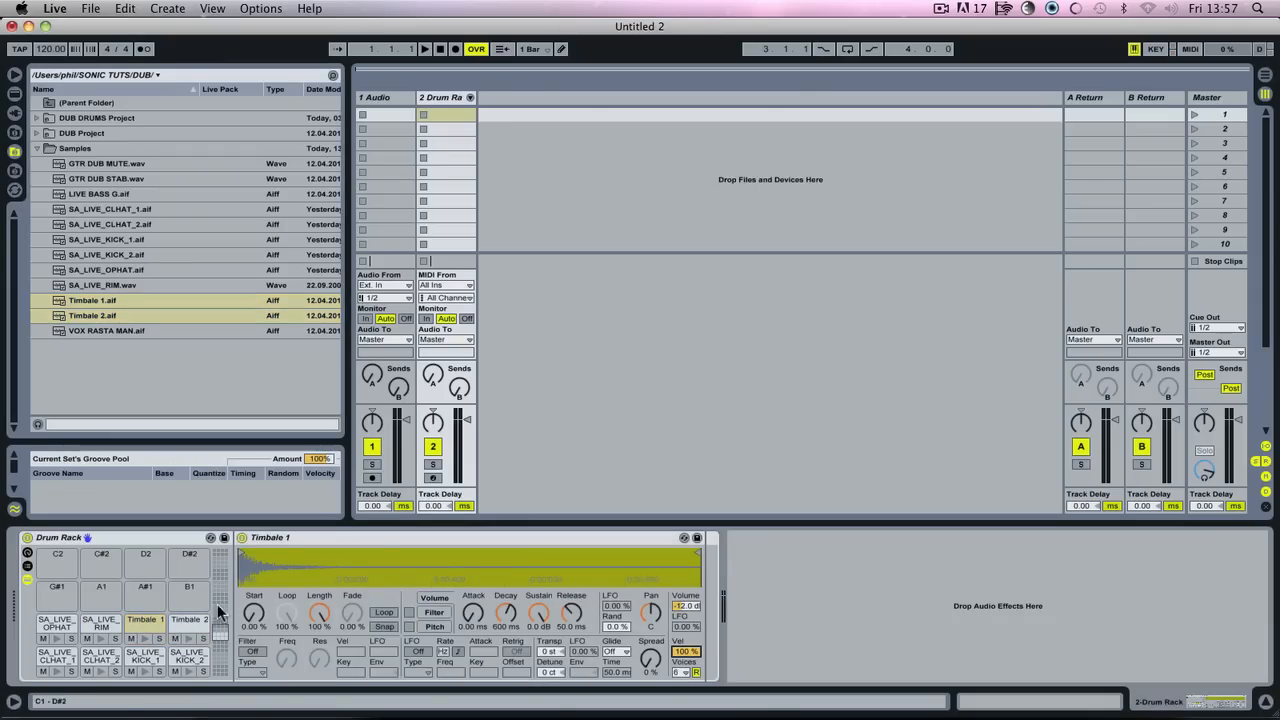
click(189, 620)
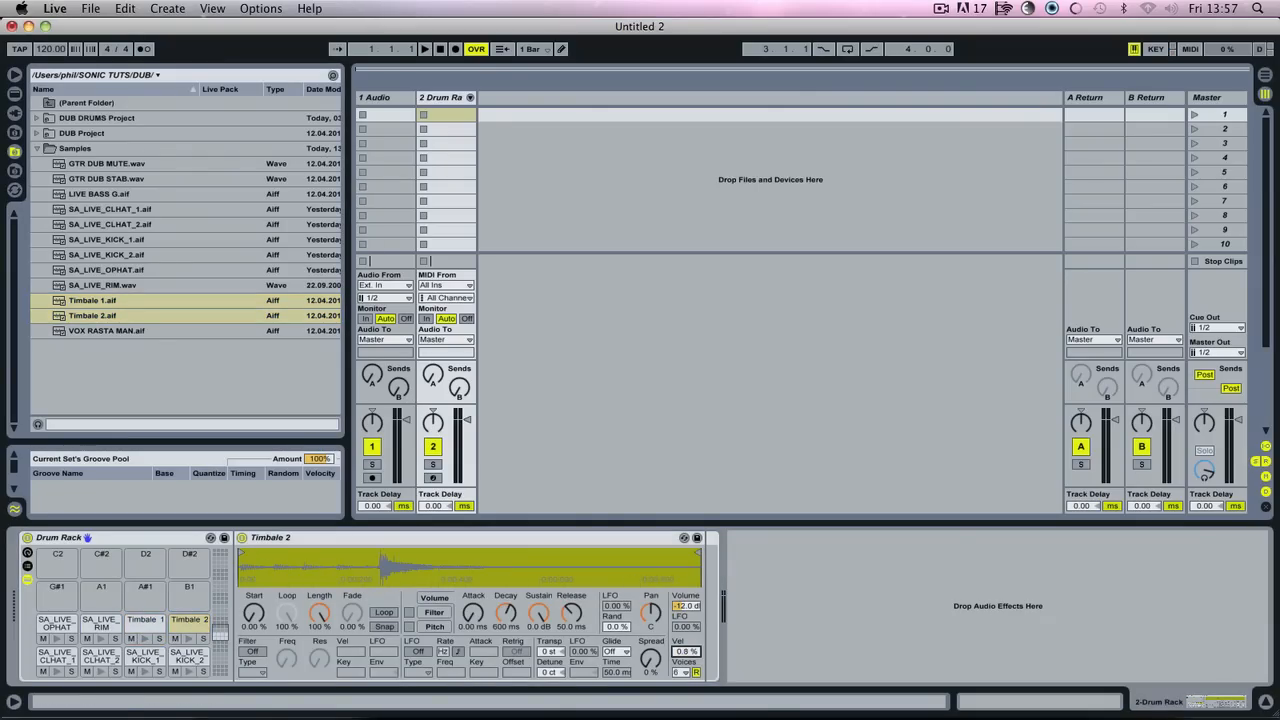
Step: Create a MIDI clip in the Drum Rack track's first slot, with the note editor enlarged, and set the tempo to 126 BPM
double_click(457, 114)
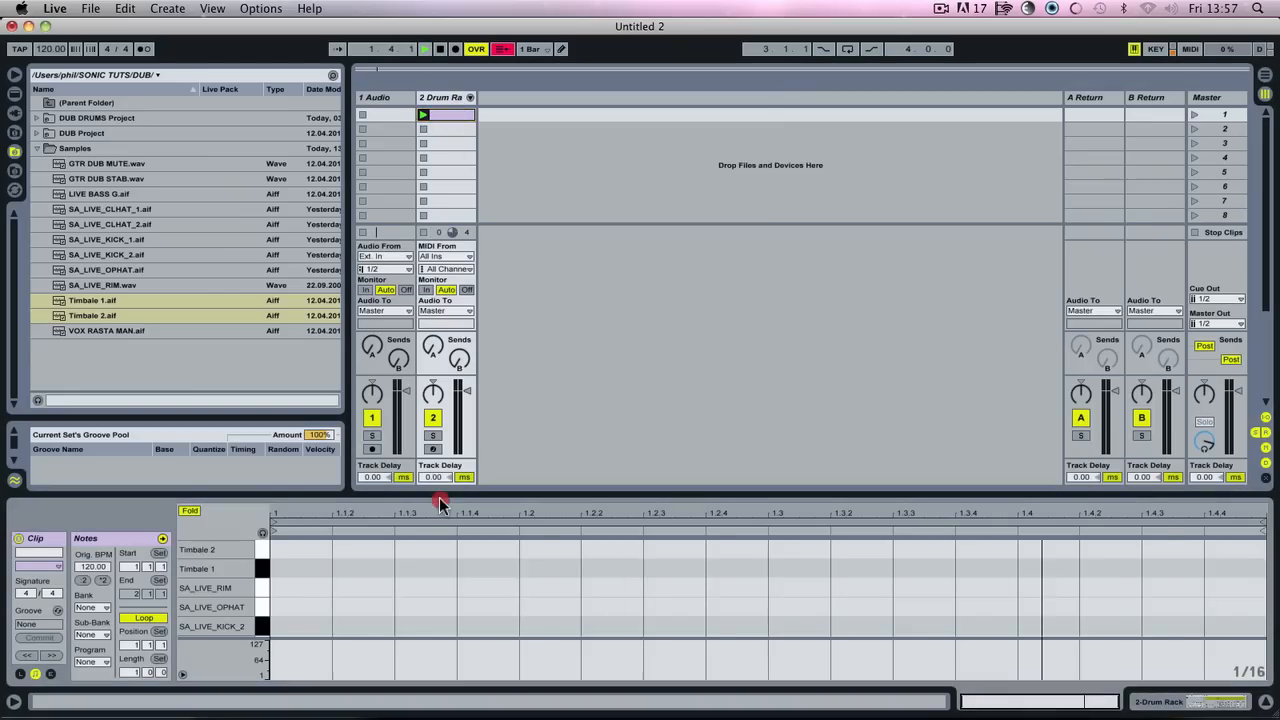
drag(440, 485, 443, 424)
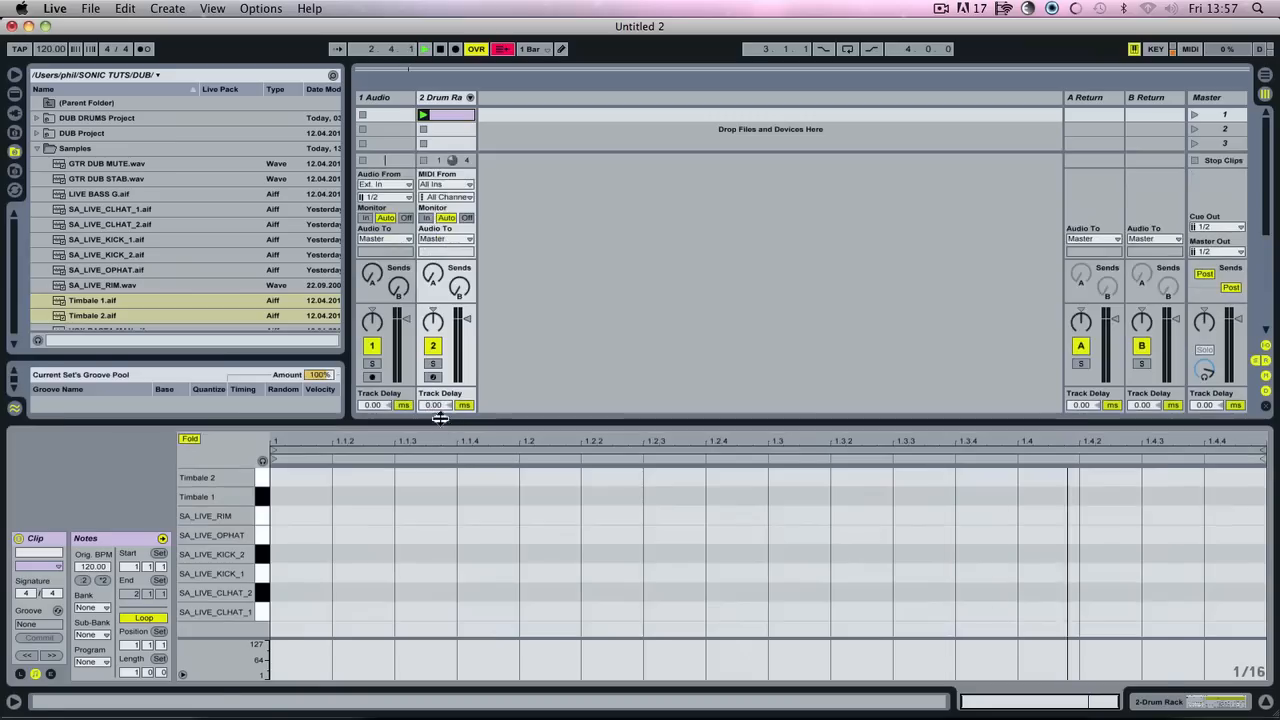
drag(50, 49, 50, 37)
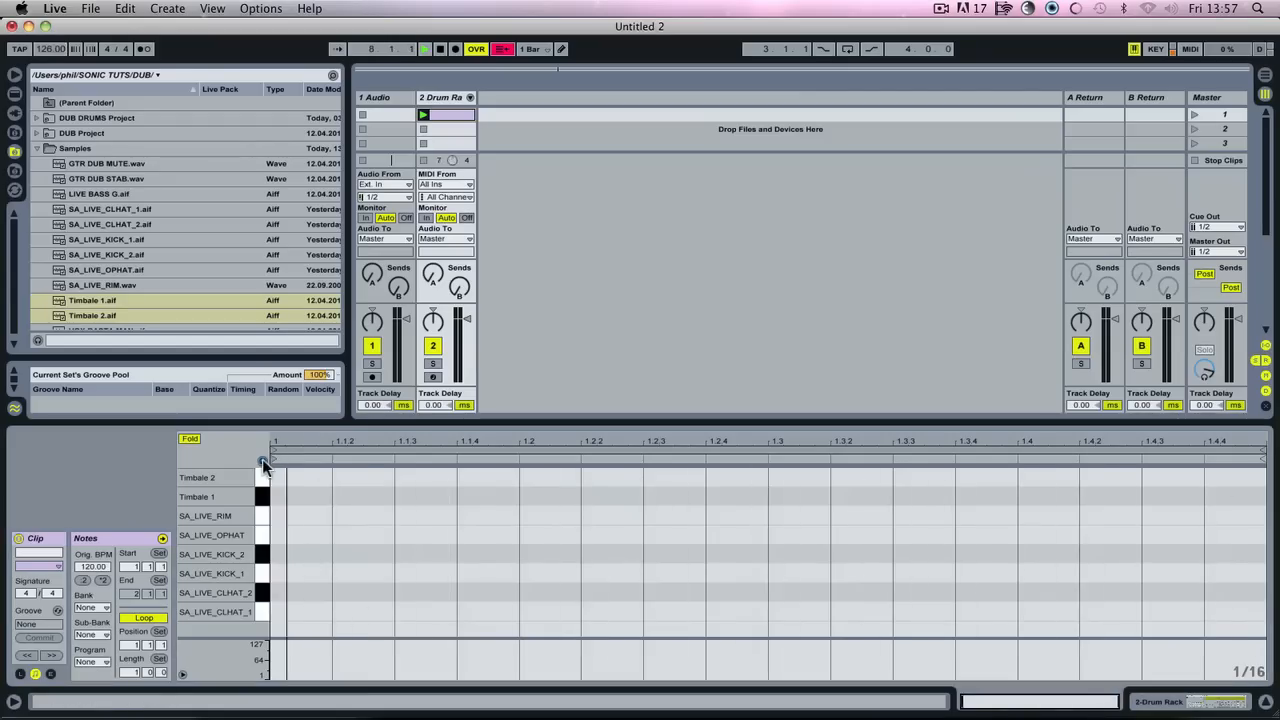
Step: Preview the kick sounds and place four SA_LIVE_KICK_2 notes in the clip, on beats 1, 1.2, 1.3 and 1.4
click(260, 578)
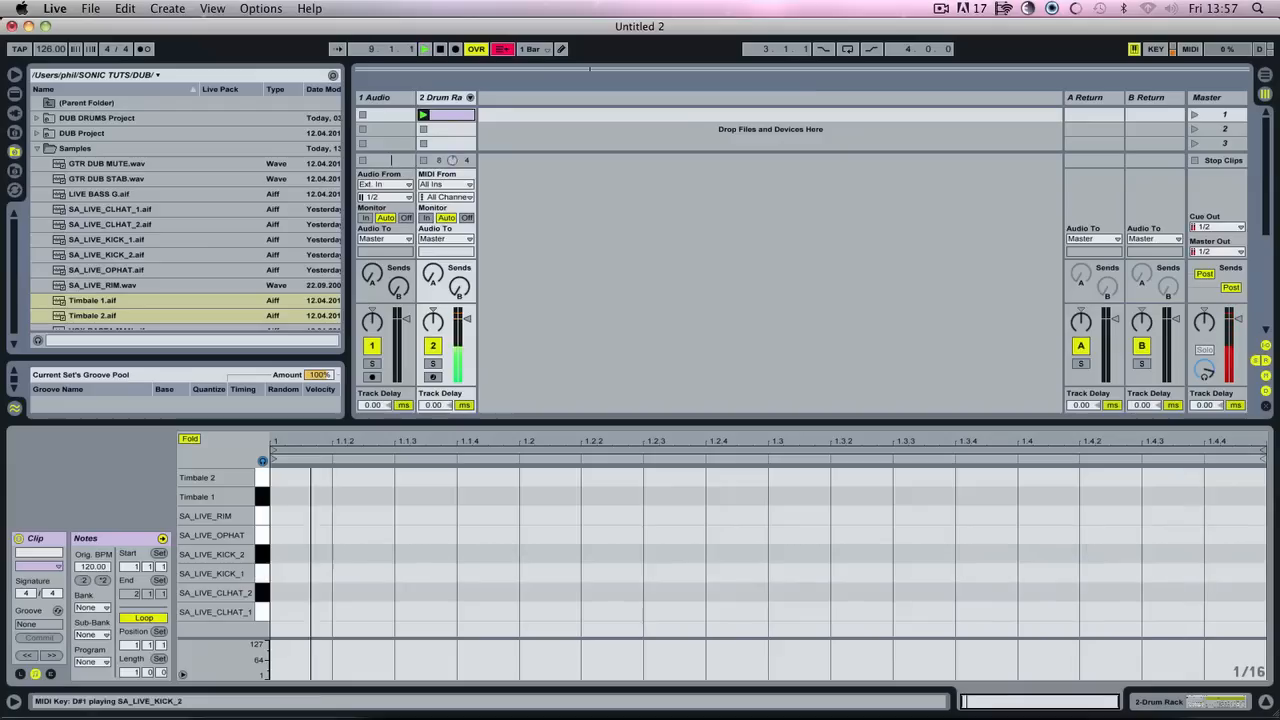
click(256, 556)
double_click(281, 553)
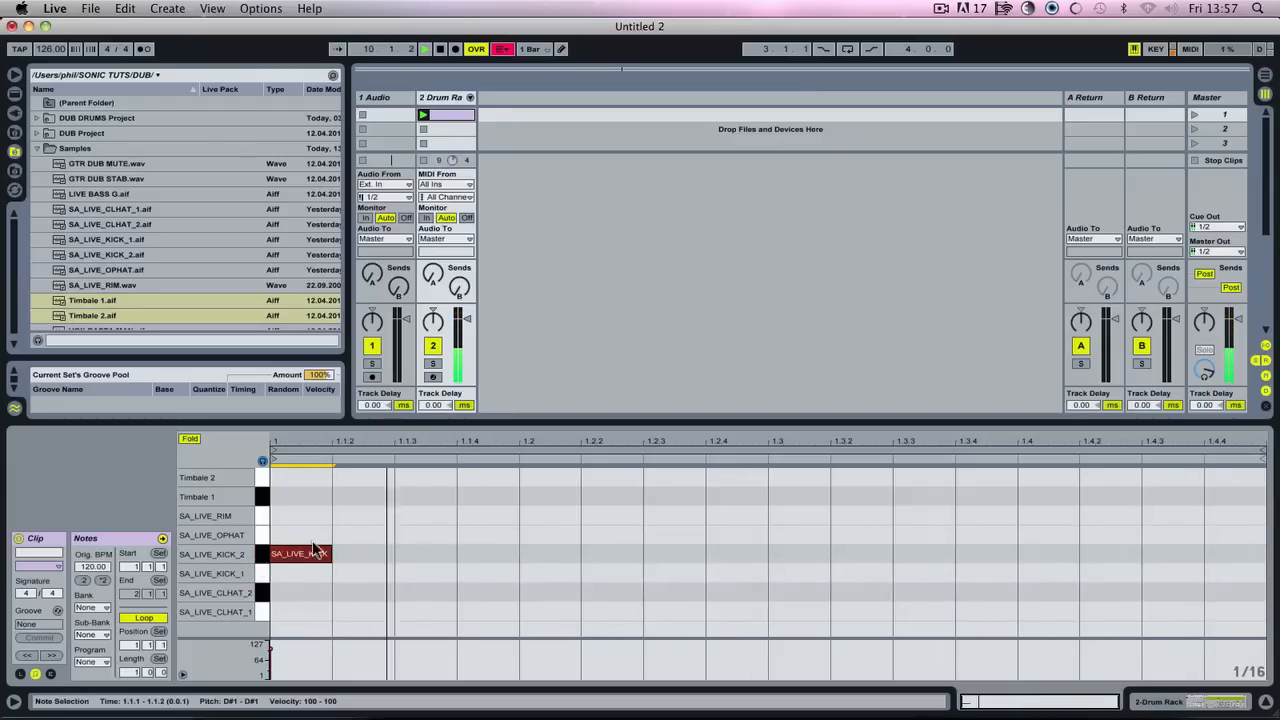
double_click(546, 553)
double_click(800, 555)
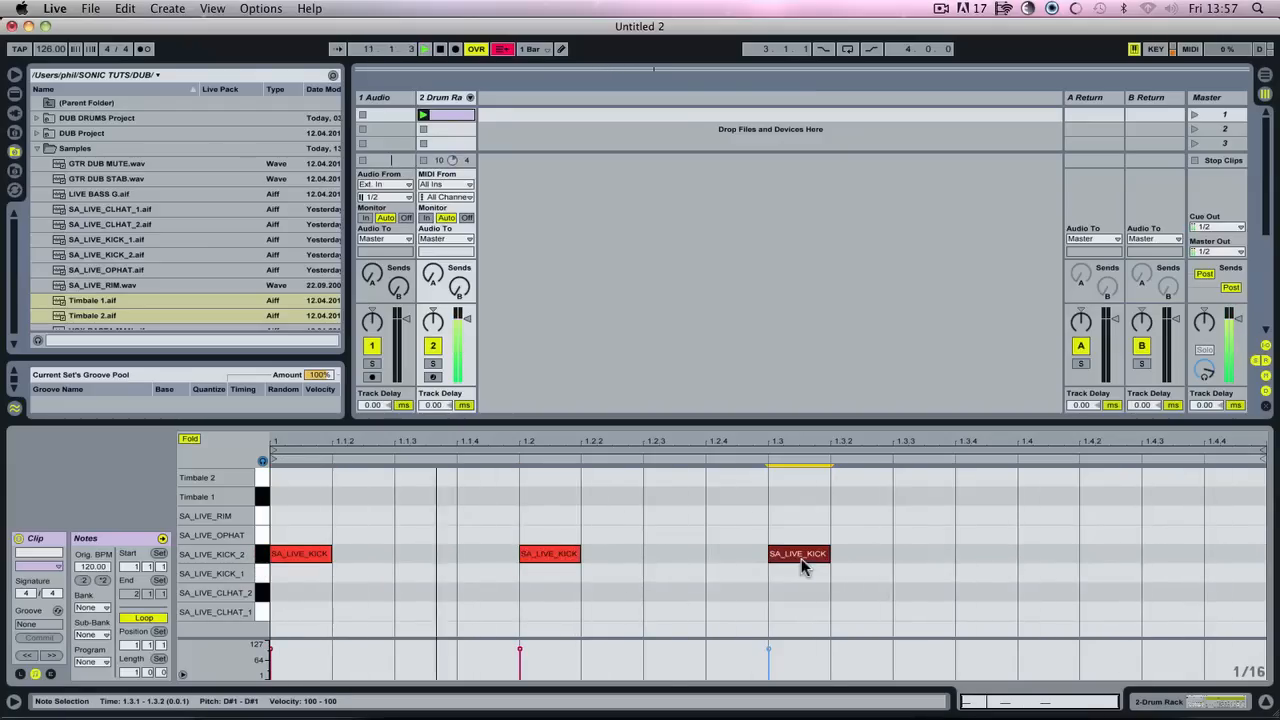
double_click(1104, 558)
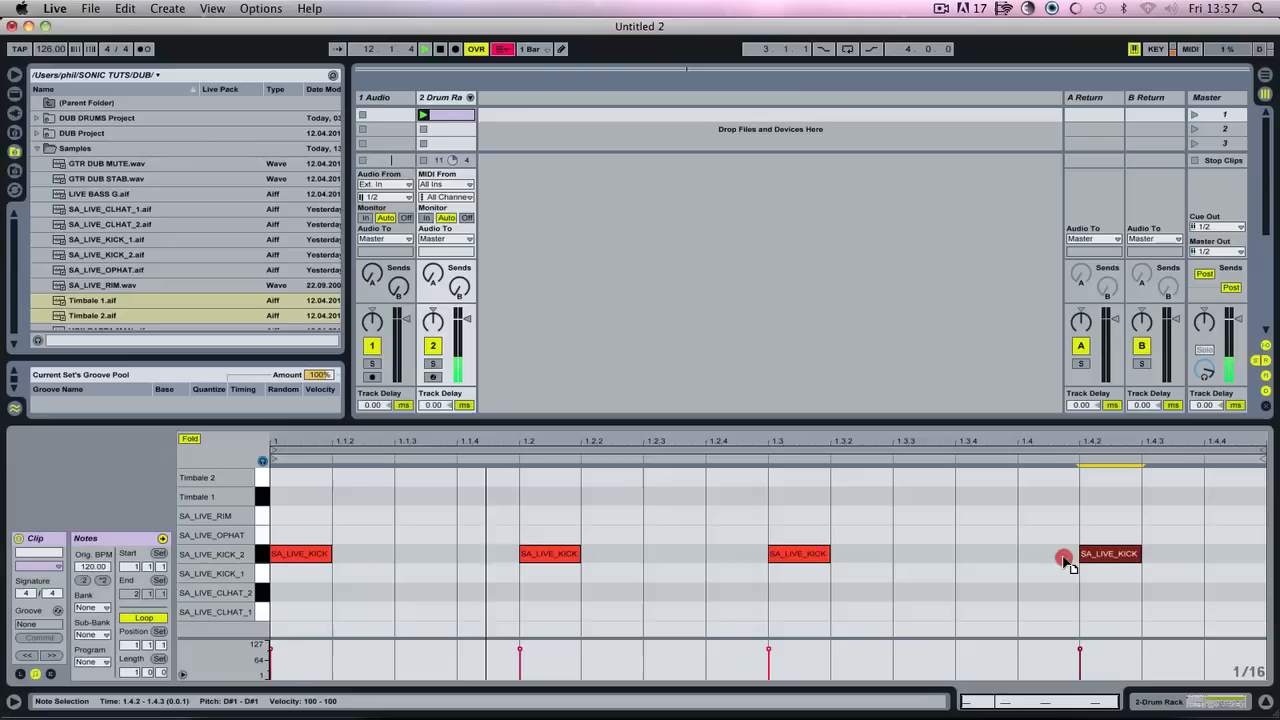
drag(1120, 556, 1068, 555)
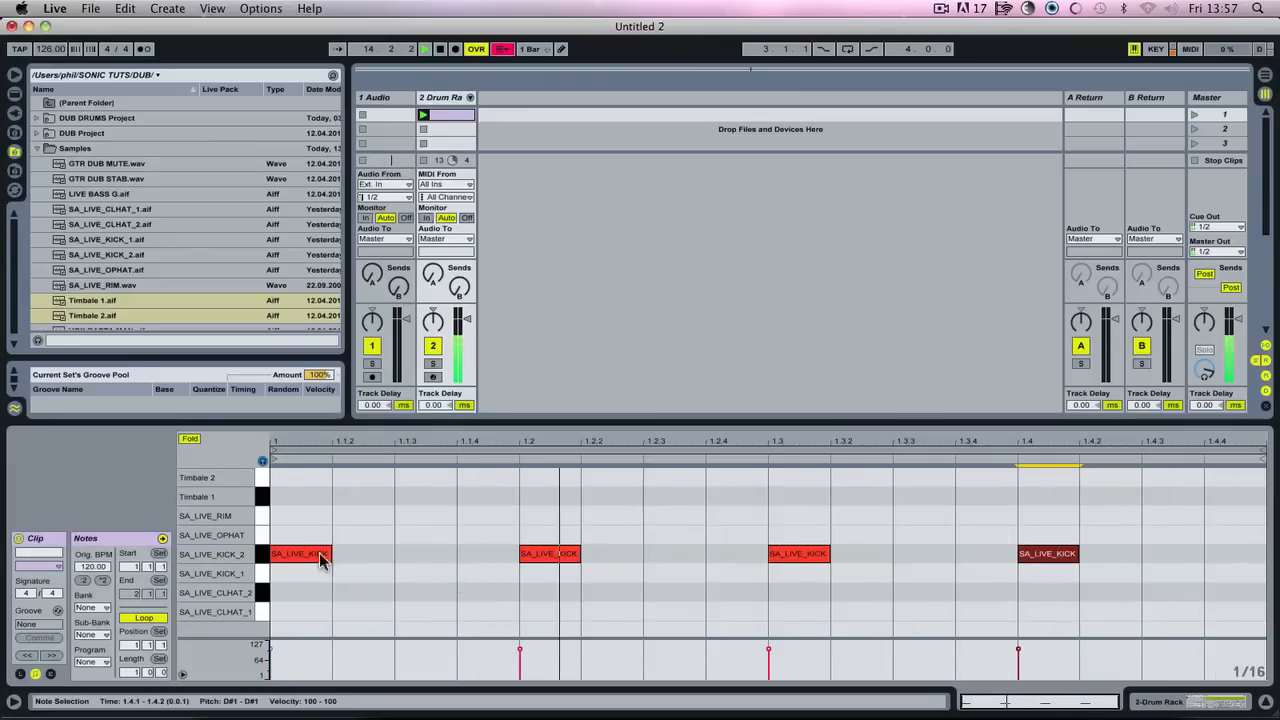
Step: Place a single SA_LIVE_RIM note on beat 1.3 of the clip, leaving no rim notes on the other beats
click(555, 530)
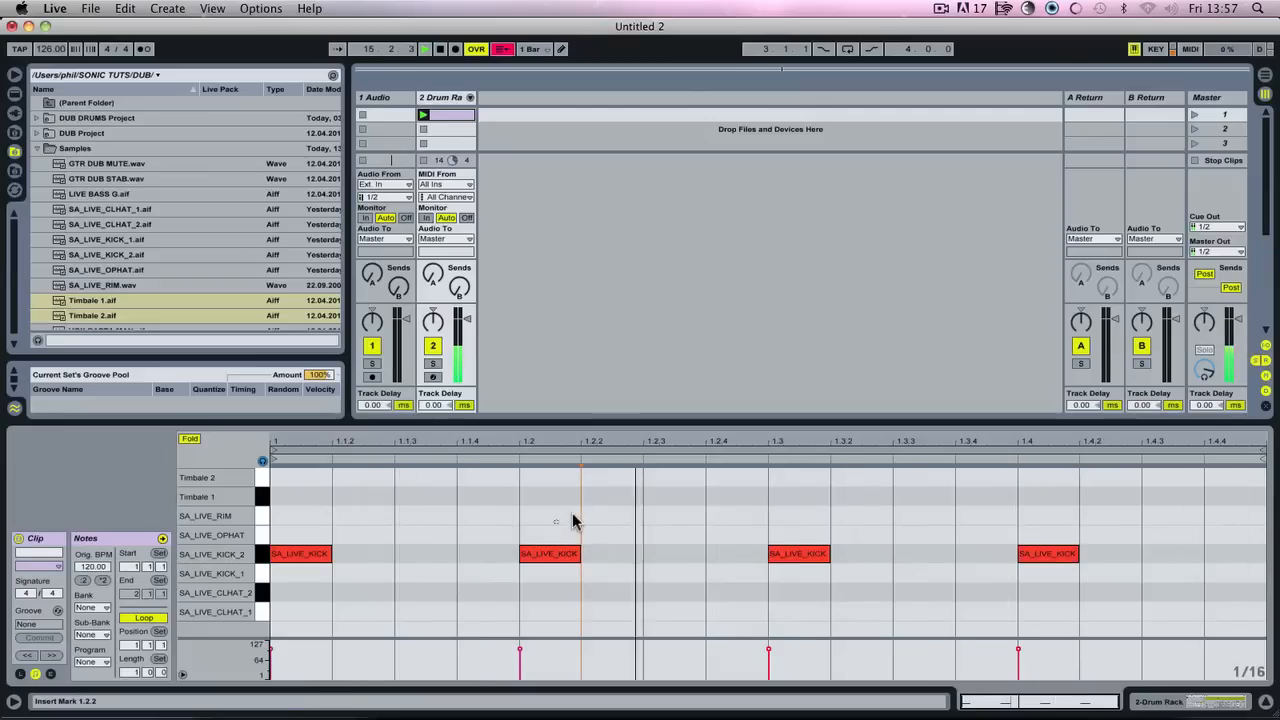
double_click(565, 515)
double_click(1040, 515)
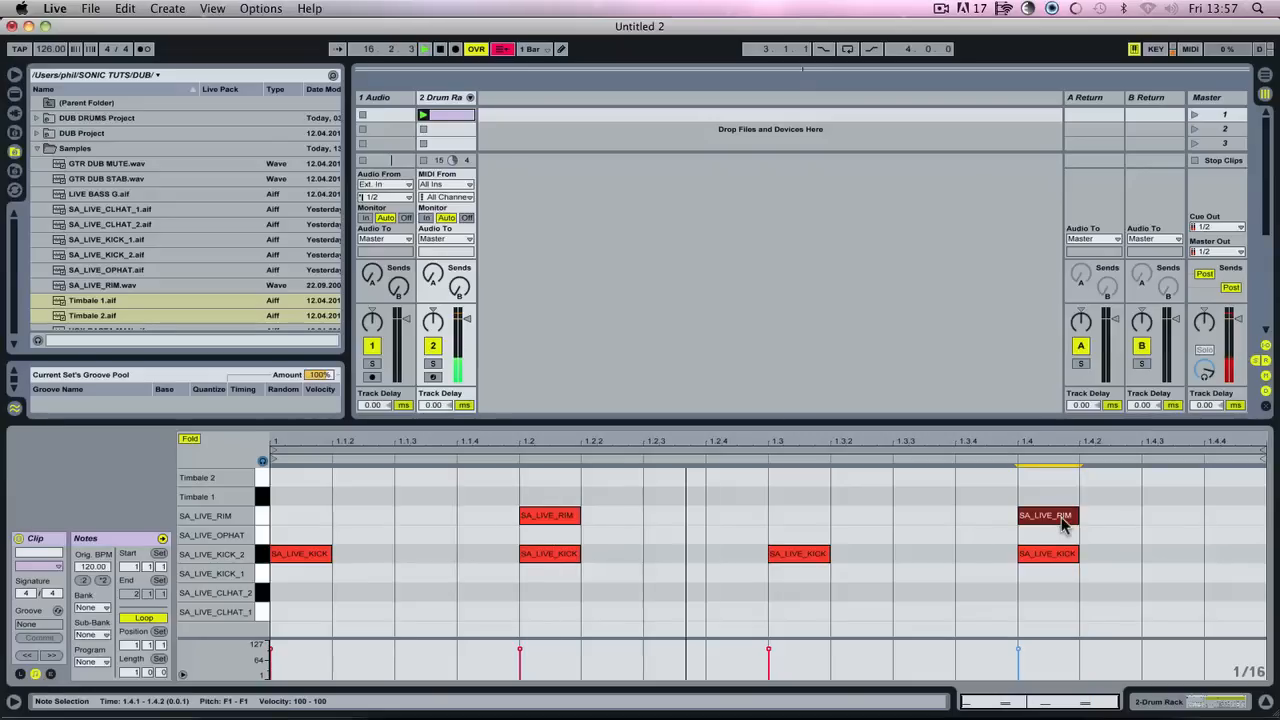
drag(560, 516, 812, 517)
double_click(1048, 515)
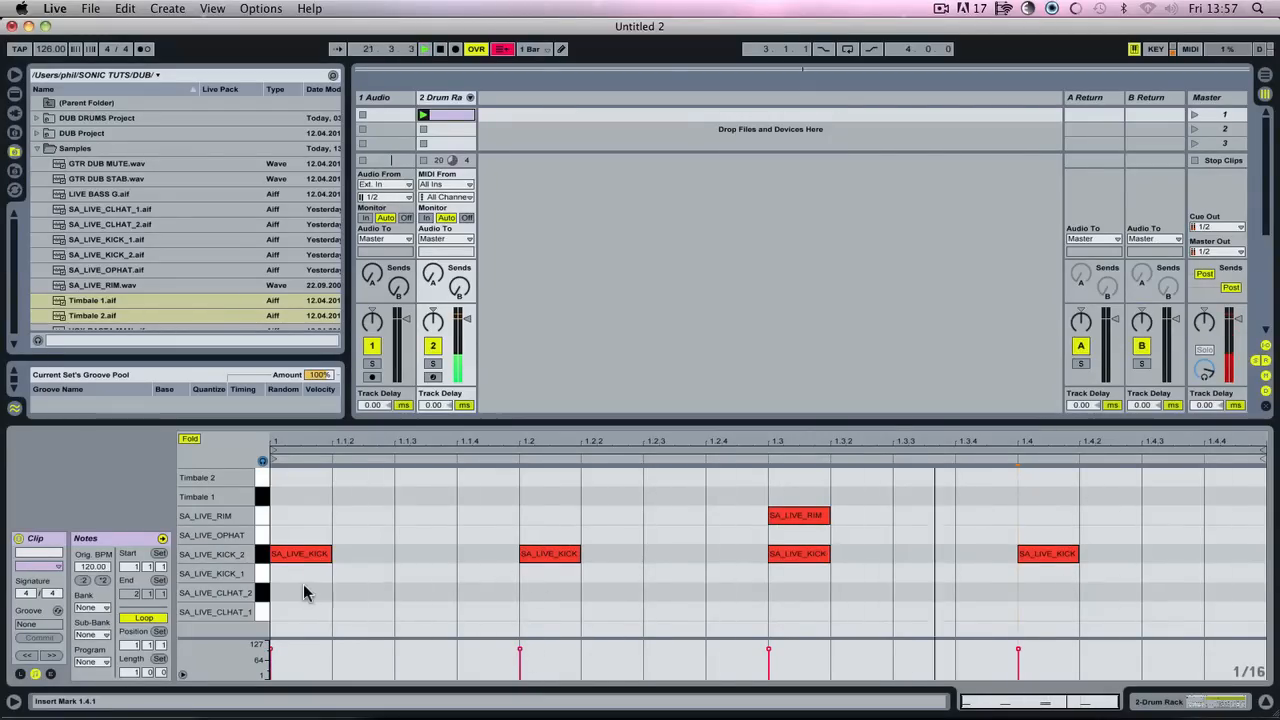
Step: Move all four kick notes from the SA_LIVE_KICK_2 row to the SA_LIVE_KICK_1 row
drag(1140, 553, 314, 574)
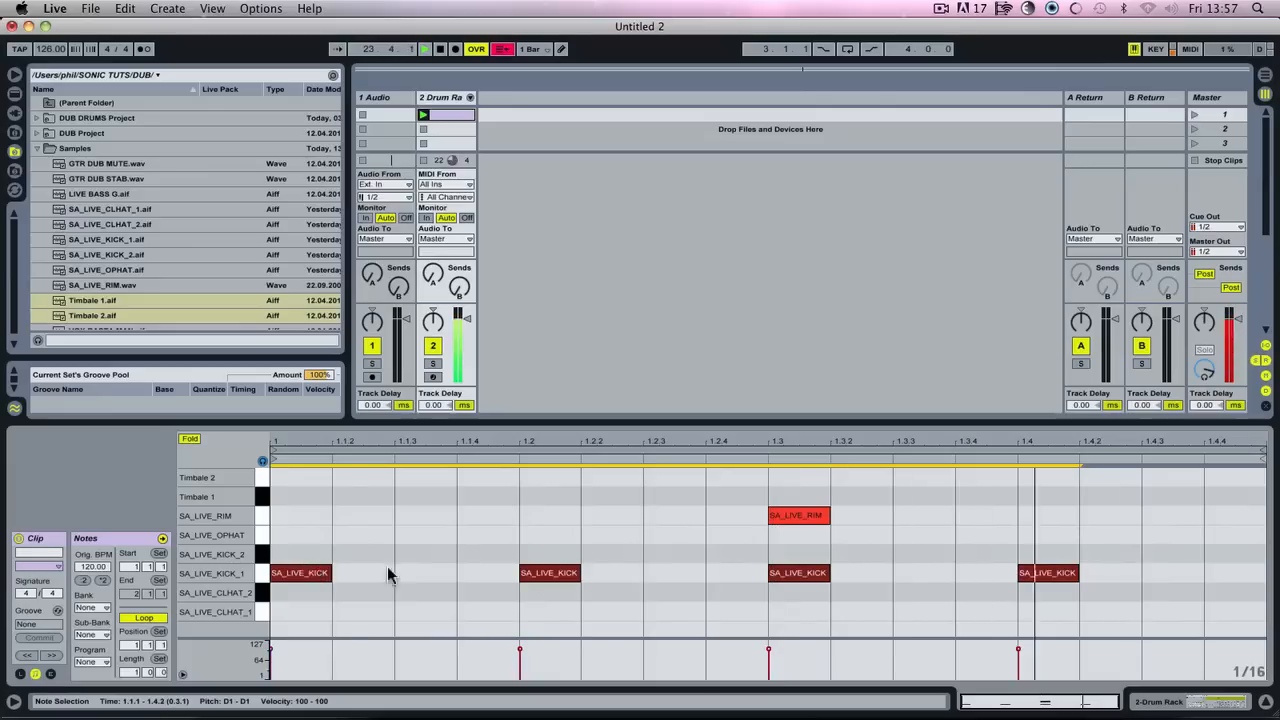
Step: Lower the velocity of the kick on beat 1.2 to 74 and the kick on beat 1.4 to 66
click(662, 646)
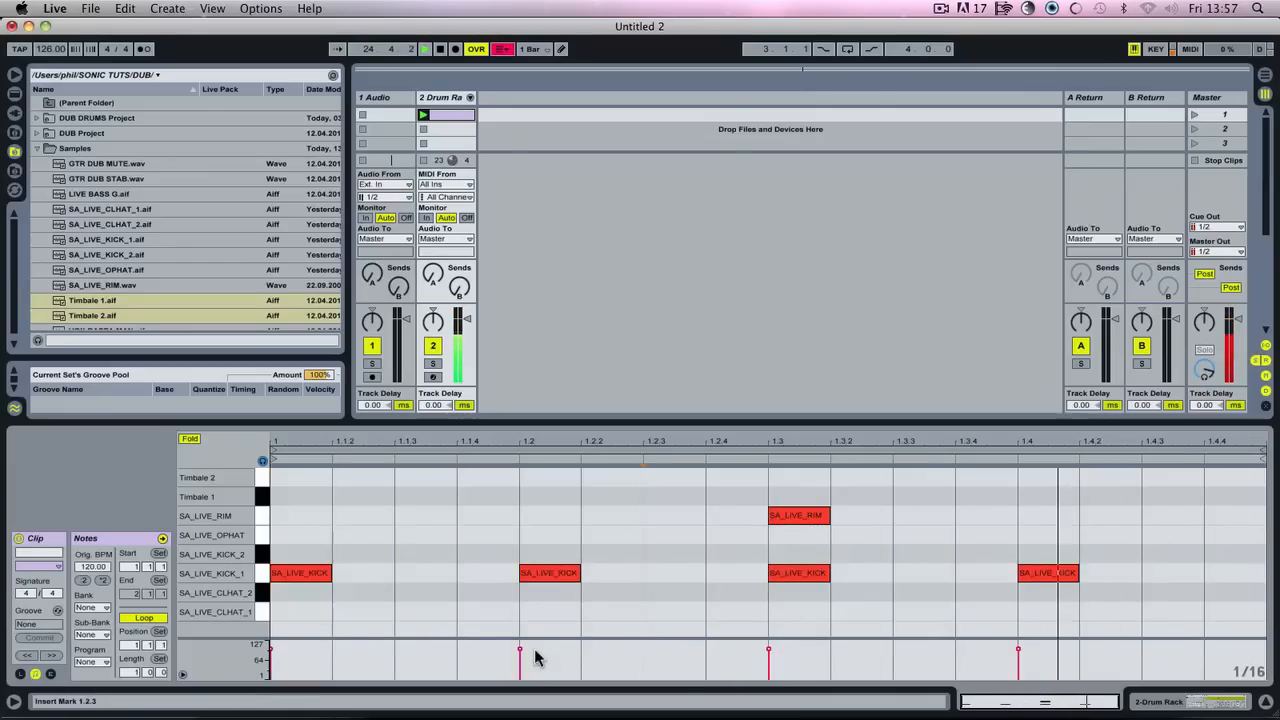
drag(520, 649, 520, 657)
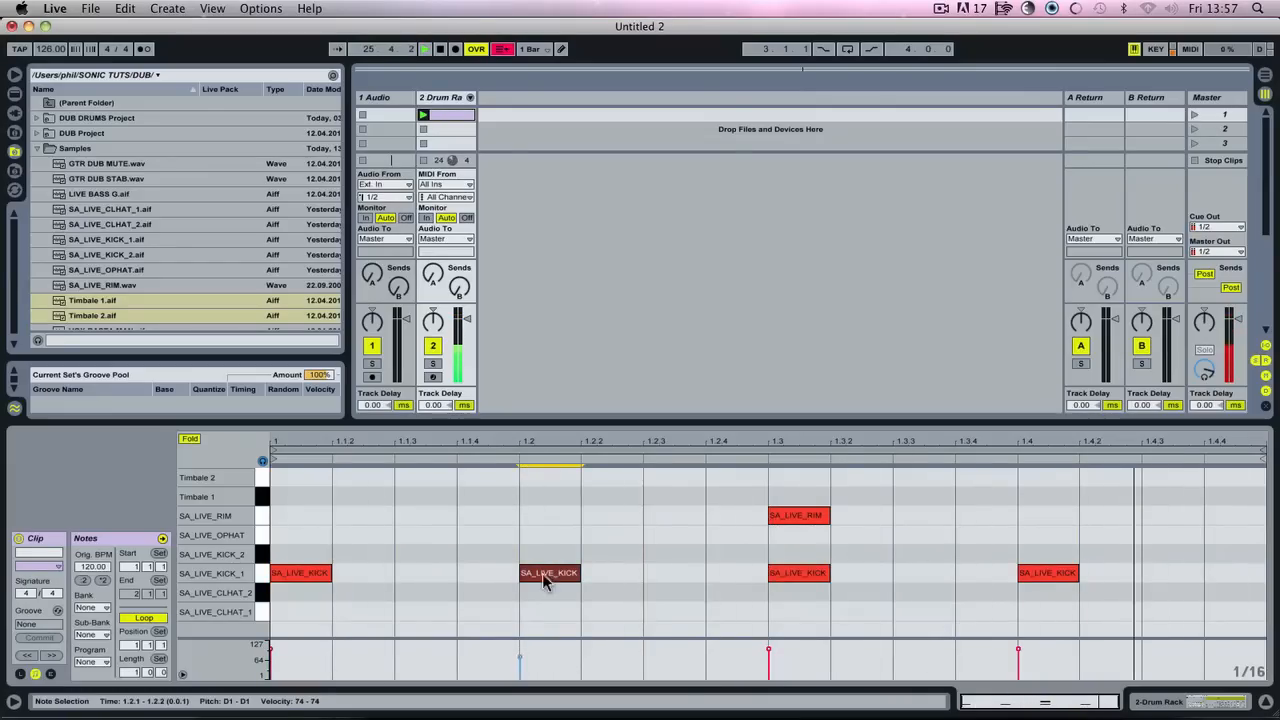
drag(1018, 650, 1020, 657)
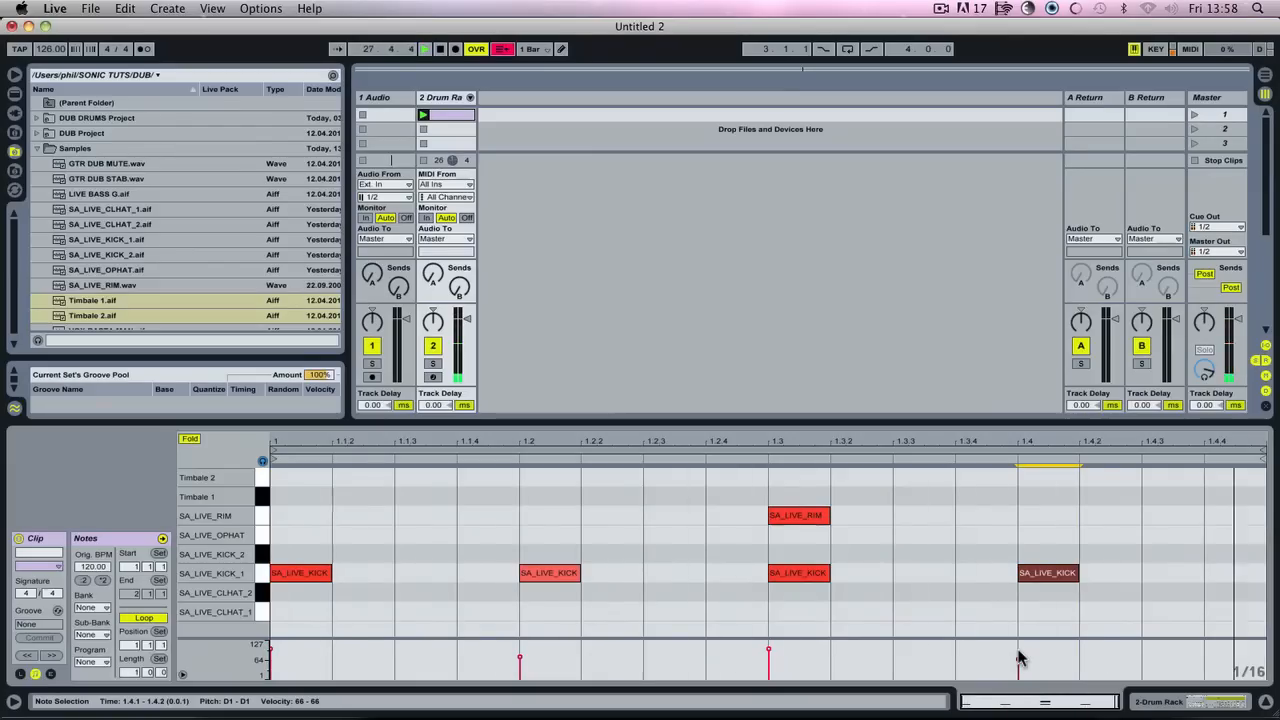
drag(528, 575, 652, 580)
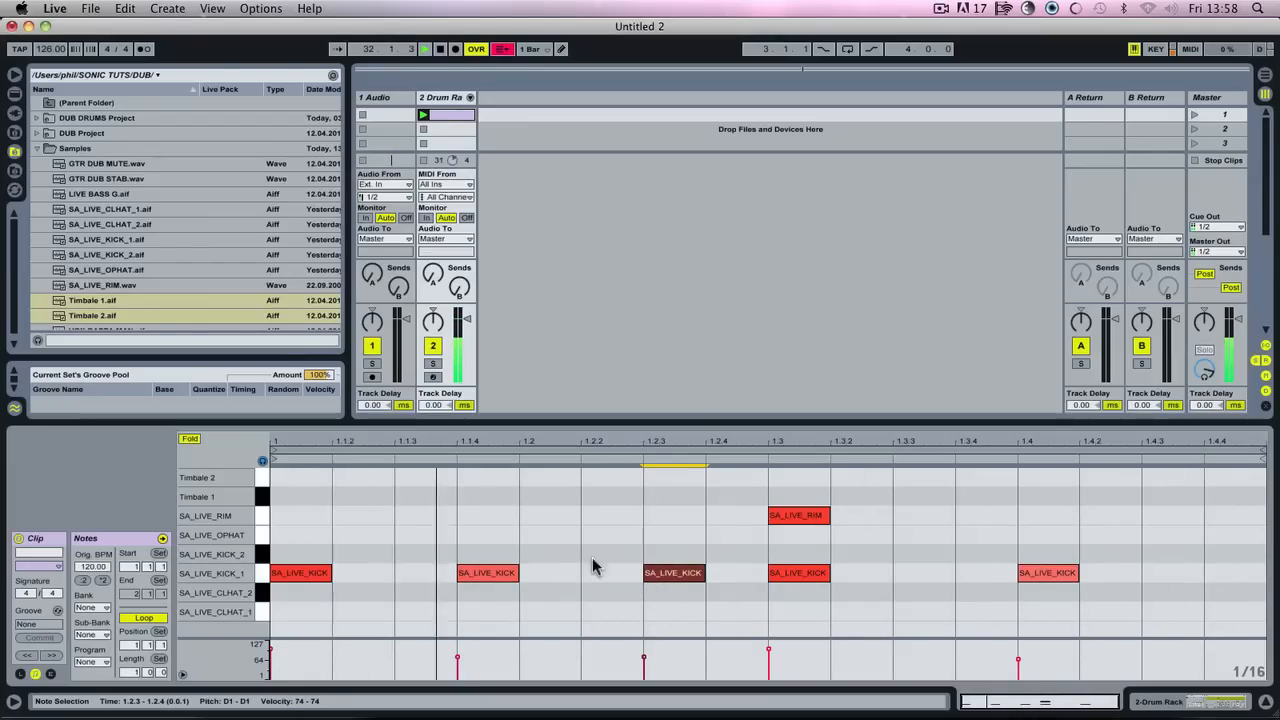
drag(505, 573, 568, 574)
click(657, 583)
key(Delete)
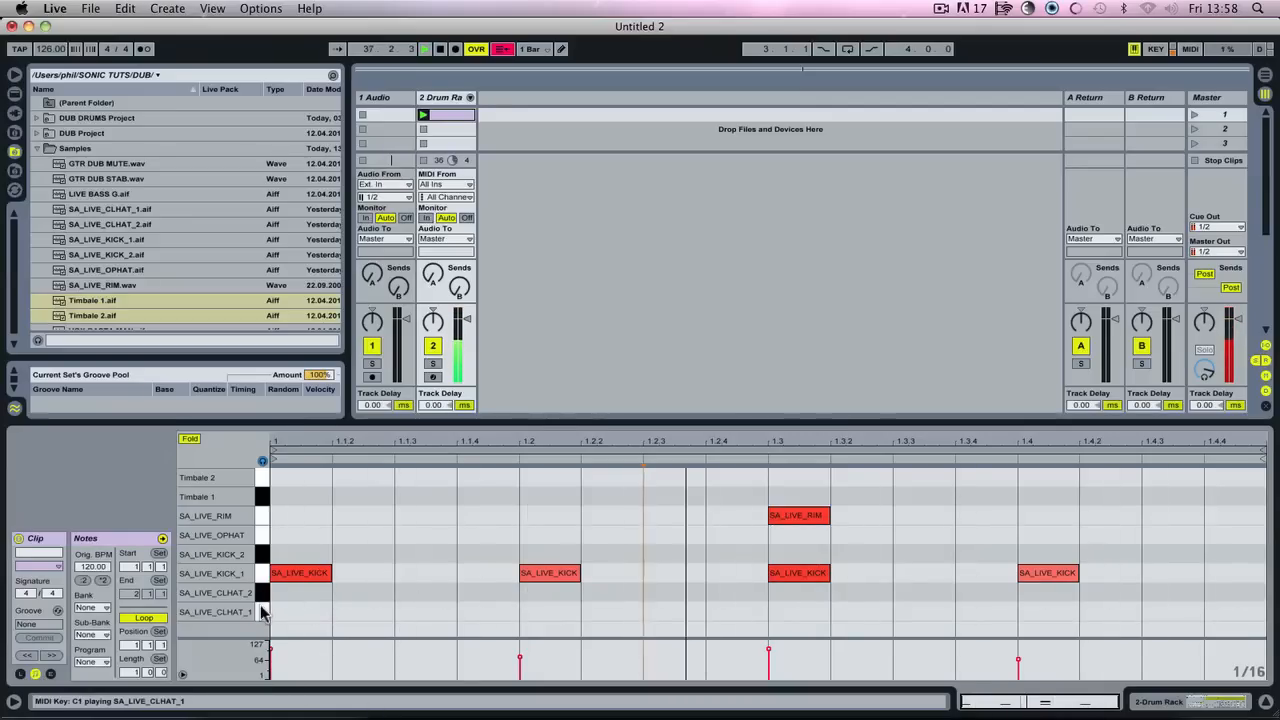
Step: Preview the closed hat sounds and place four SA_LIVE_CLHAT_1 notes on beats 1, 1.2, 1.3 and 1.4
click(260, 573)
key(super+a)
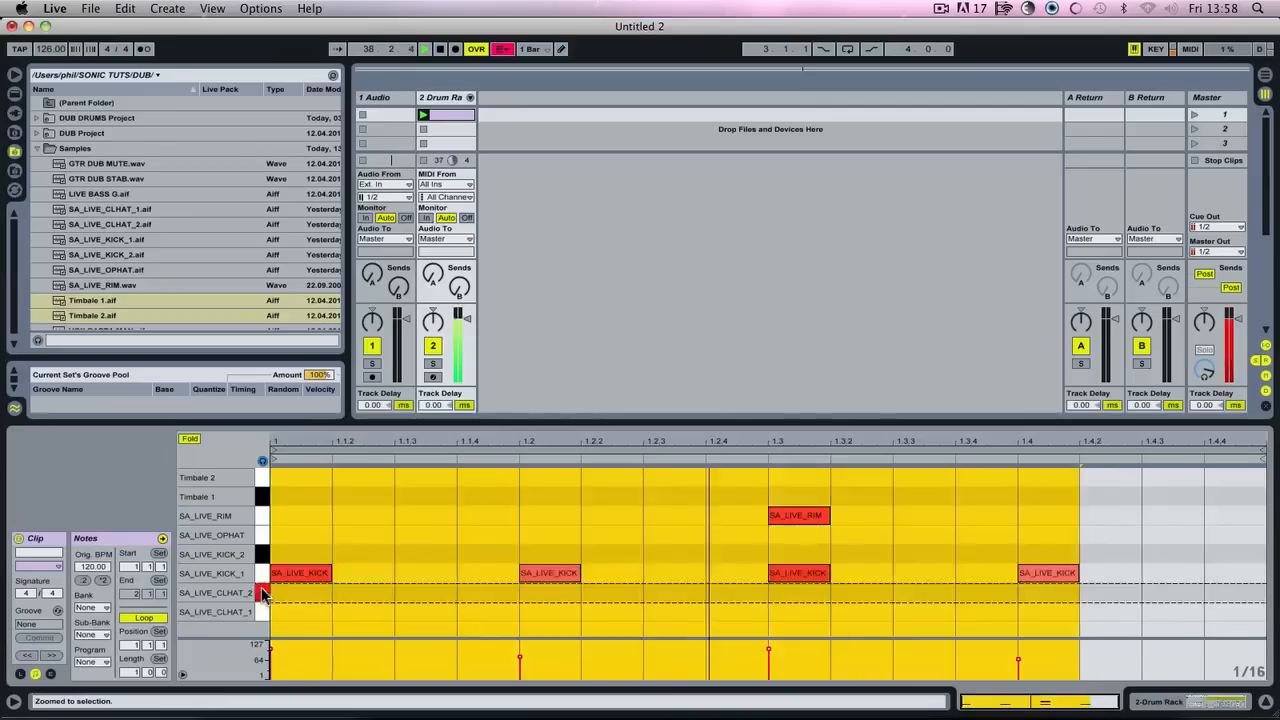
double_click(292, 597)
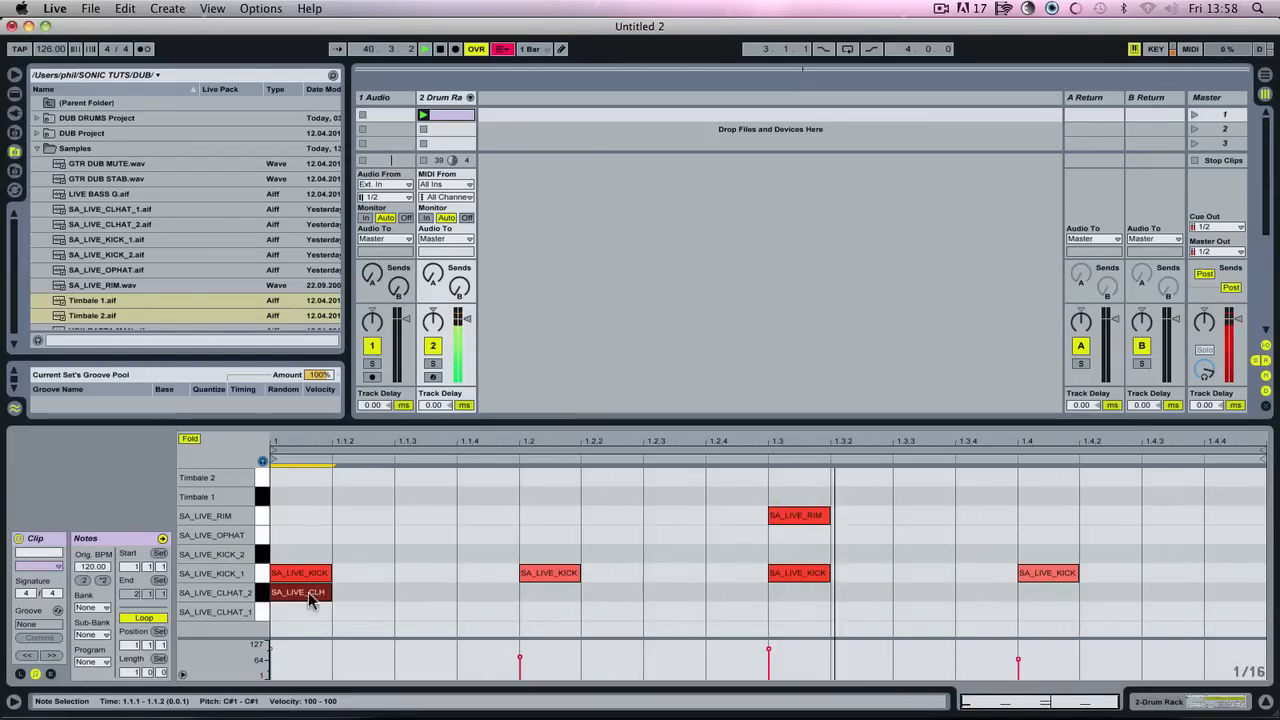
key(Down)
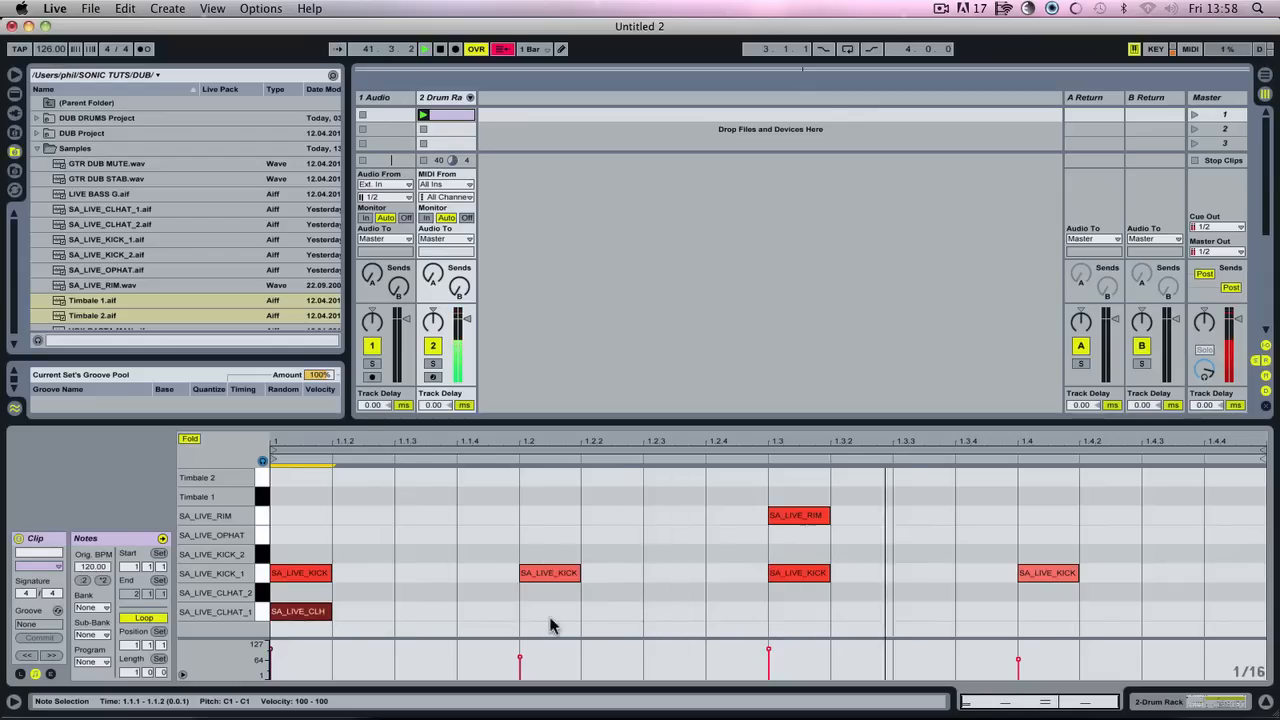
double_click(549, 612)
double_click(822, 613)
double_click(1048, 612)
Step: Lower the velocity of all four SA_LIVE_CLHAT_1 notes together to 61
drag(1121, 619, 319, 614)
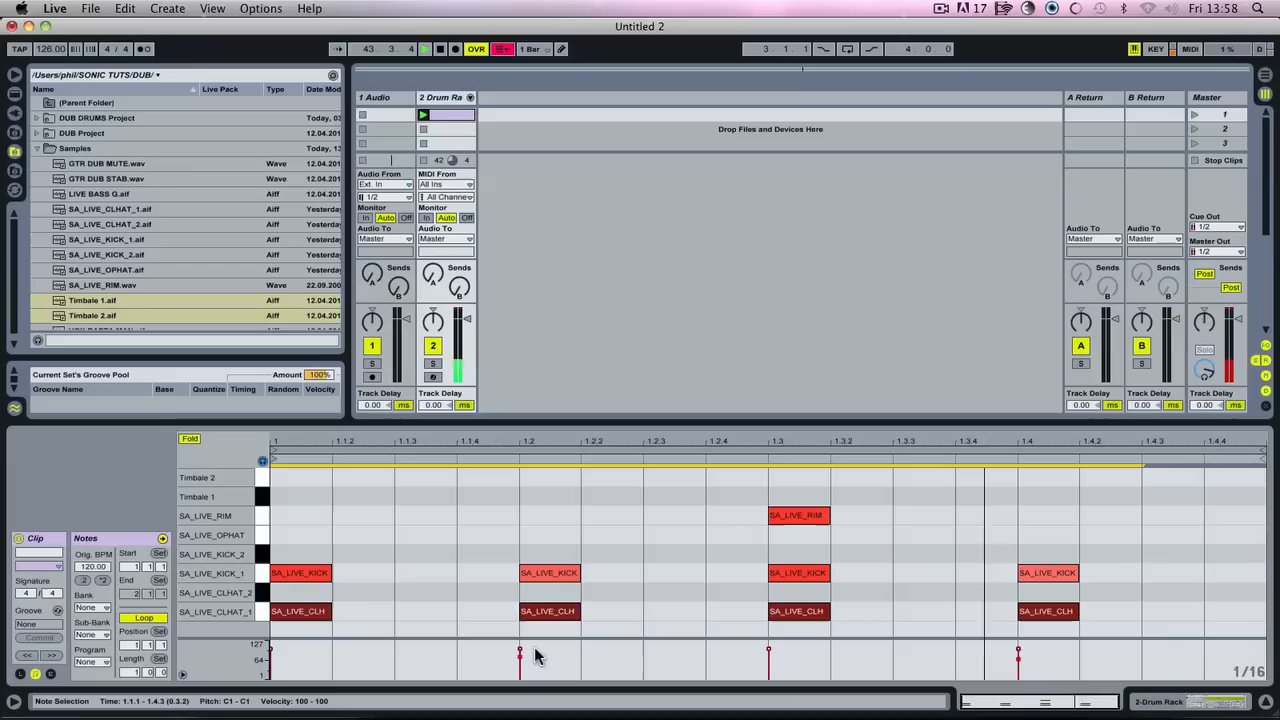
drag(521, 650, 521, 656)
click(500, 600)
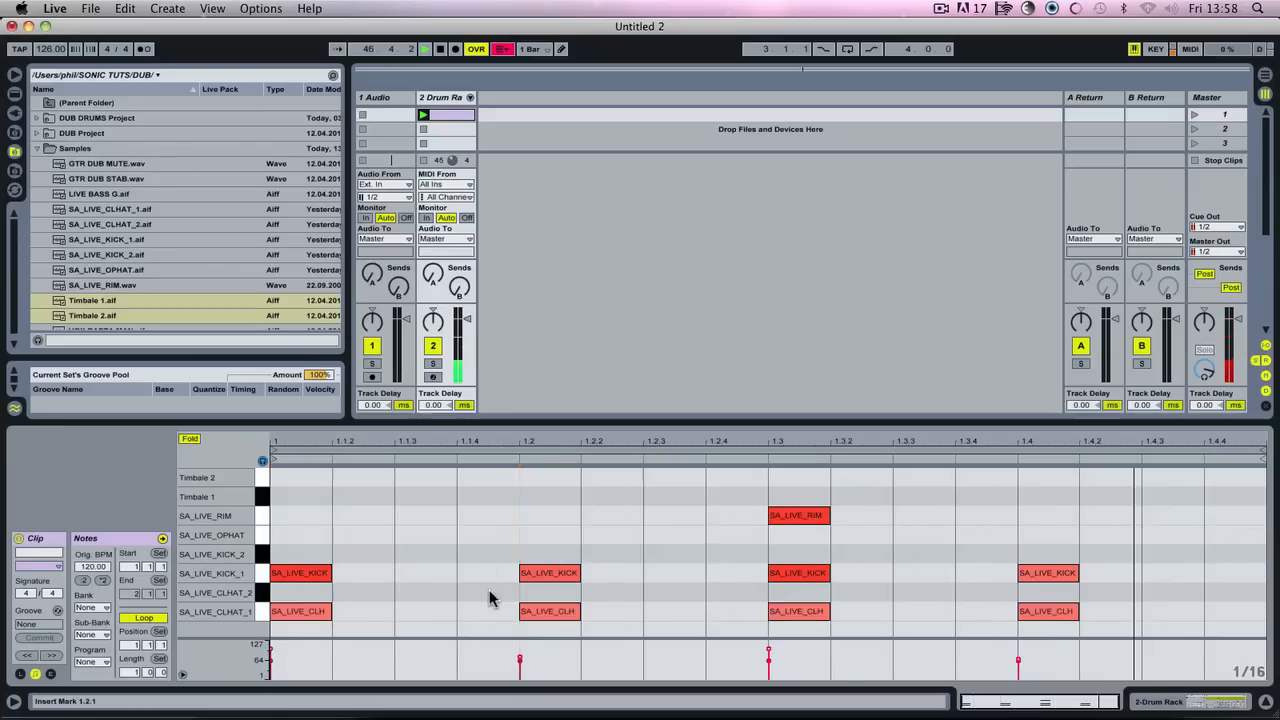
Step: Copy SA_LIVE_CLHAT_1 notes to 1.1.4, 1.2.3, 1.2.4, 1.3.4, 1.4.3 and 1.4.4
drag(543, 614, 985, 618)
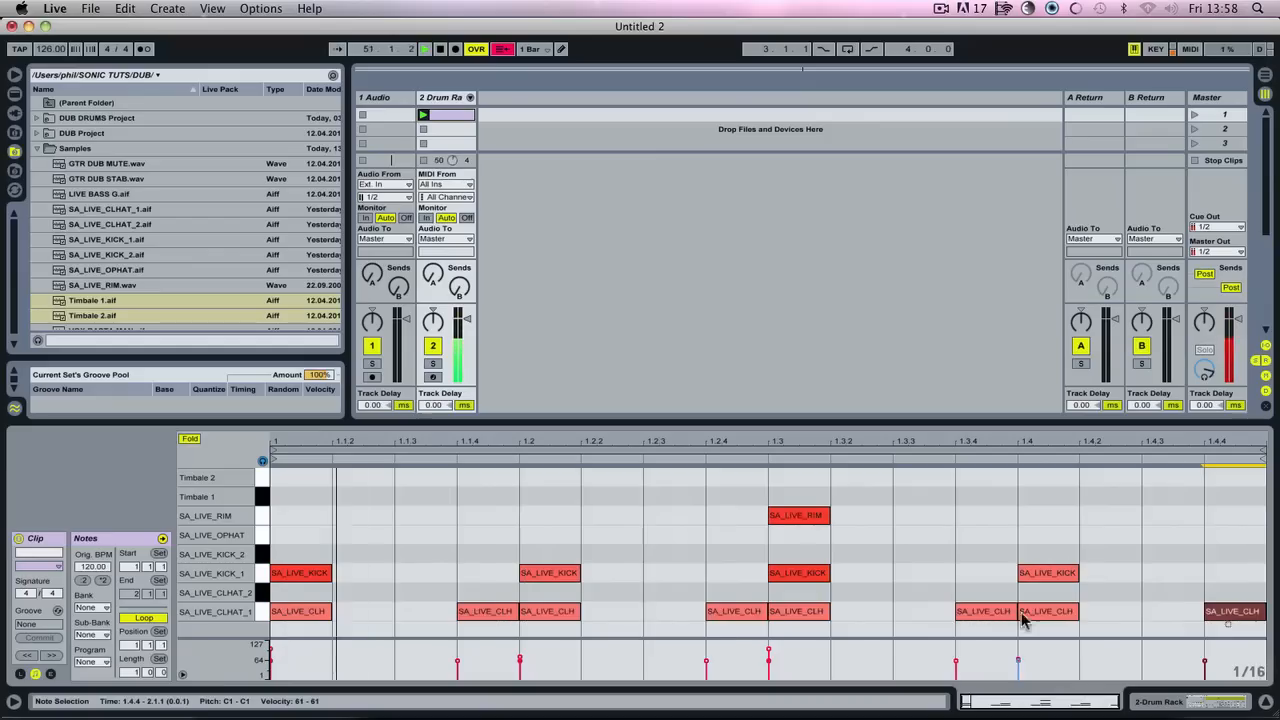
drag(762, 614, 1168, 620)
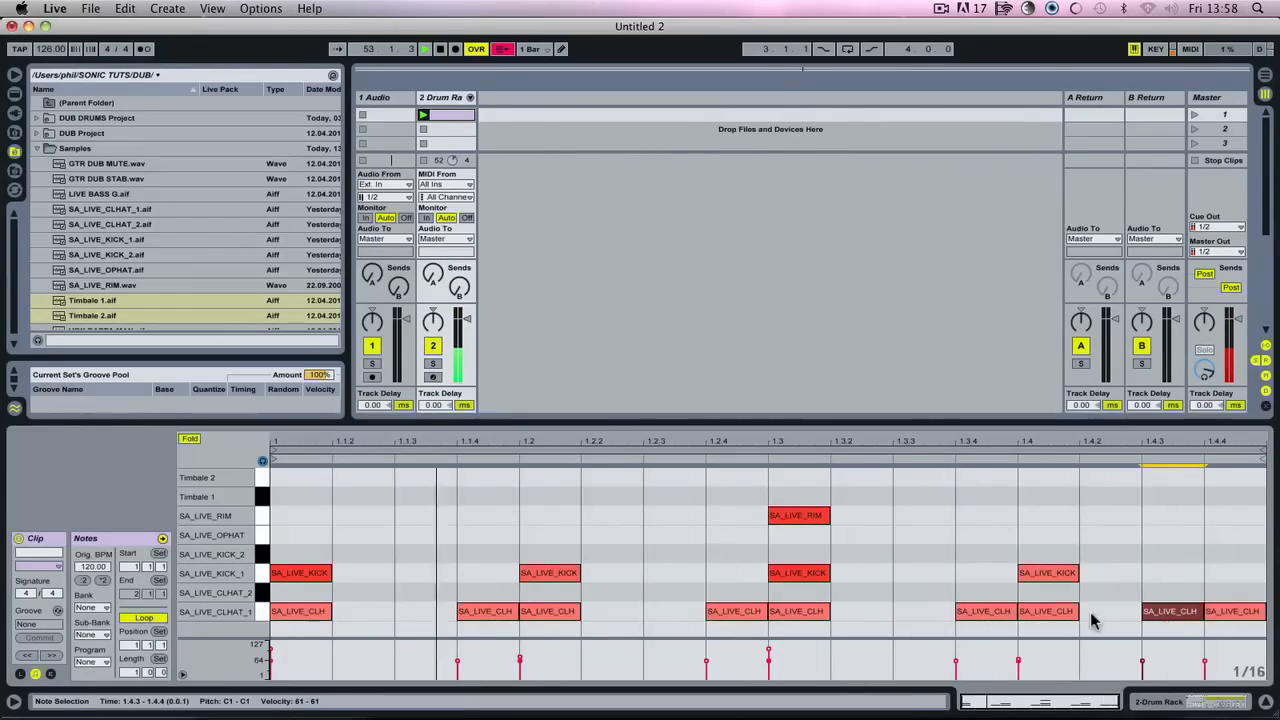
click(490, 612)
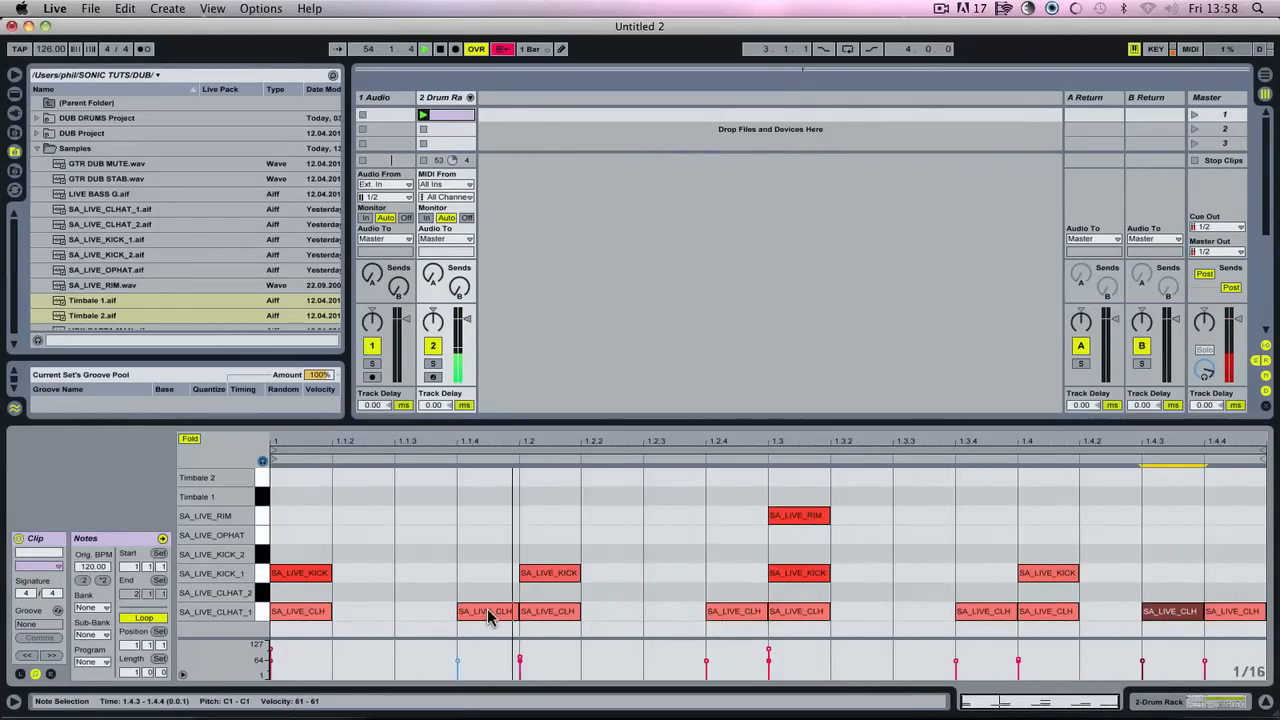
drag(490, 612, 660, 628)
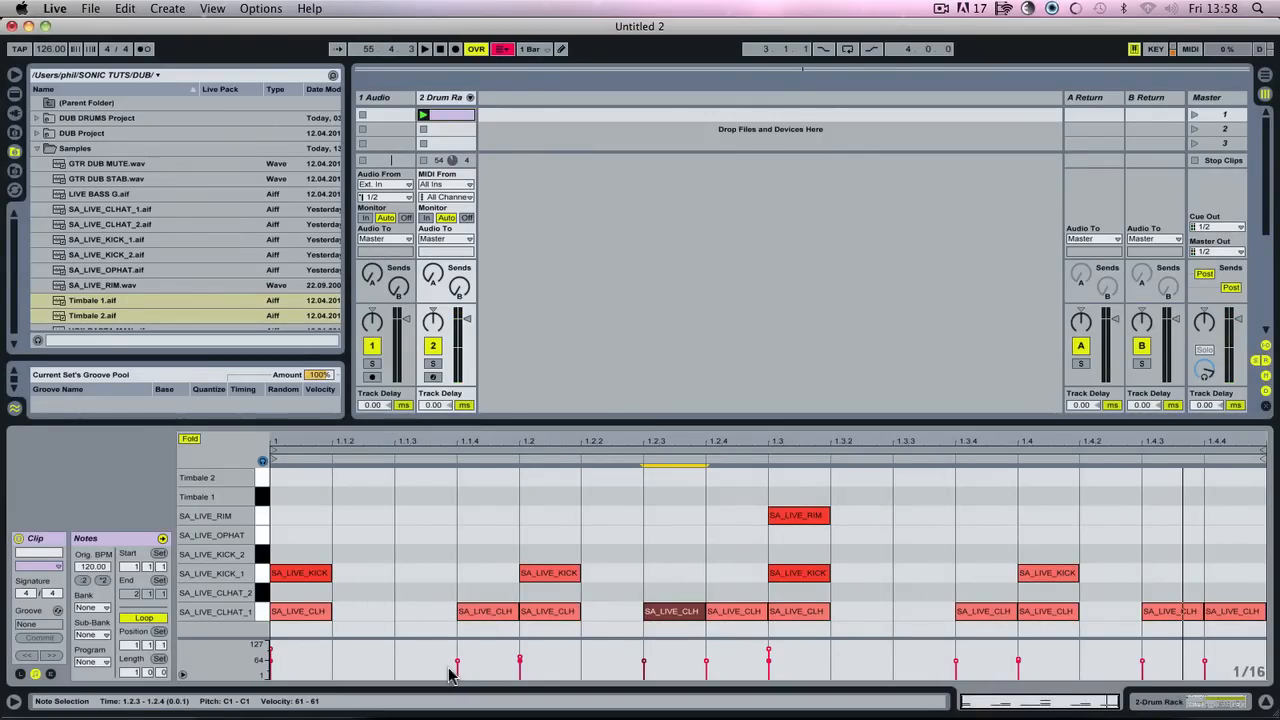
Step: Lower the closed hat velocities at 1.1.4 to 43 and 1.2.4 to 36, and reduce those at 1.3.4 and 1.4.3 while playing the clip
drag(457, 663, 457, 668)
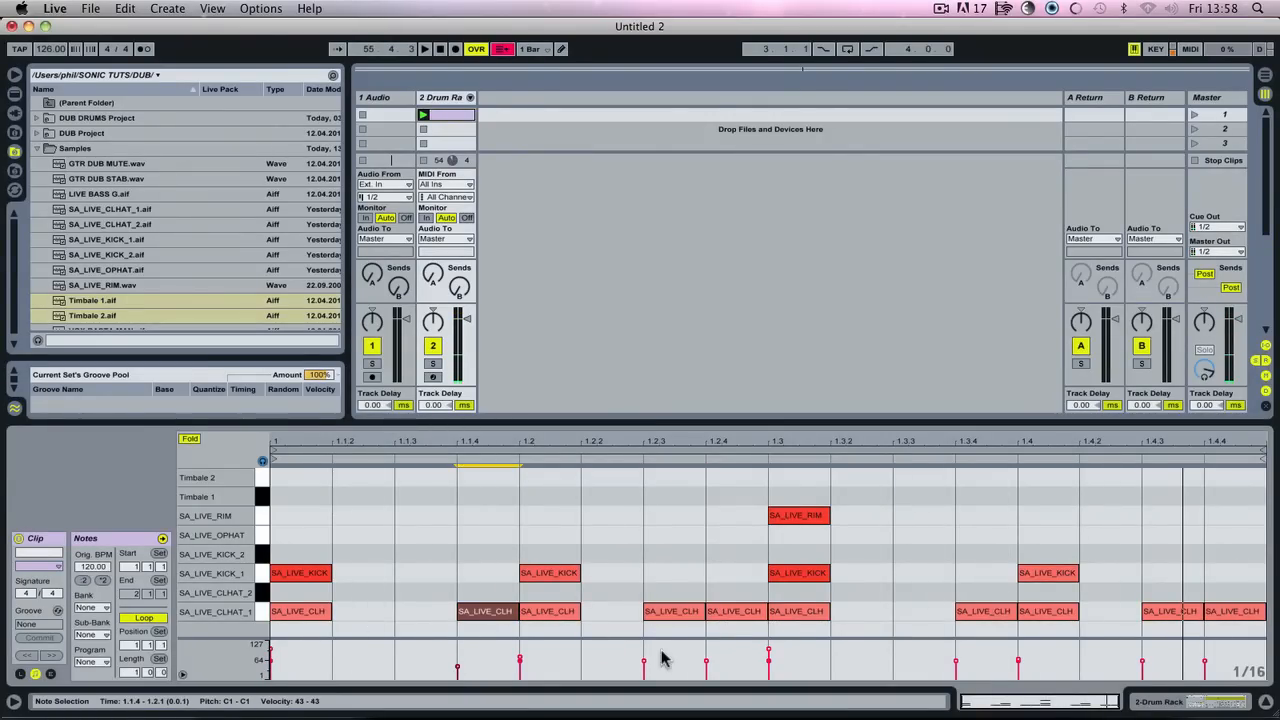
drag(708, 668, 708, 671)
key(space)
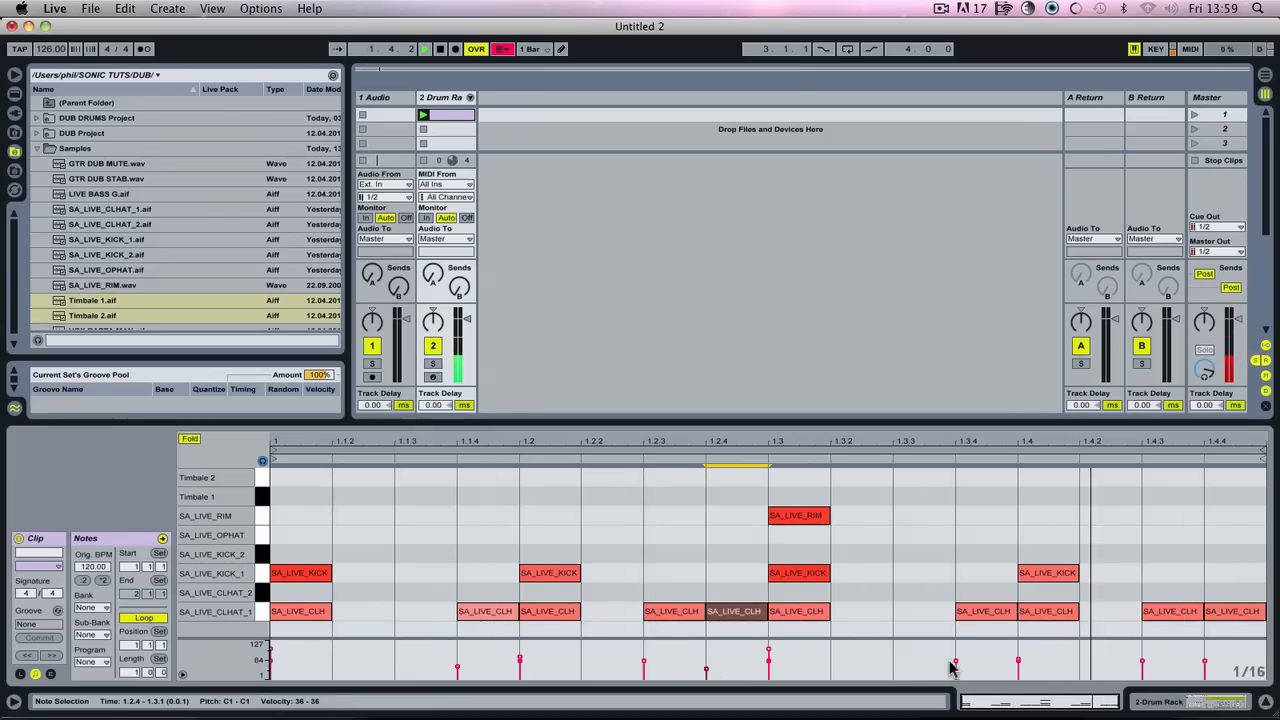
drag(957, 668, 957, 672)
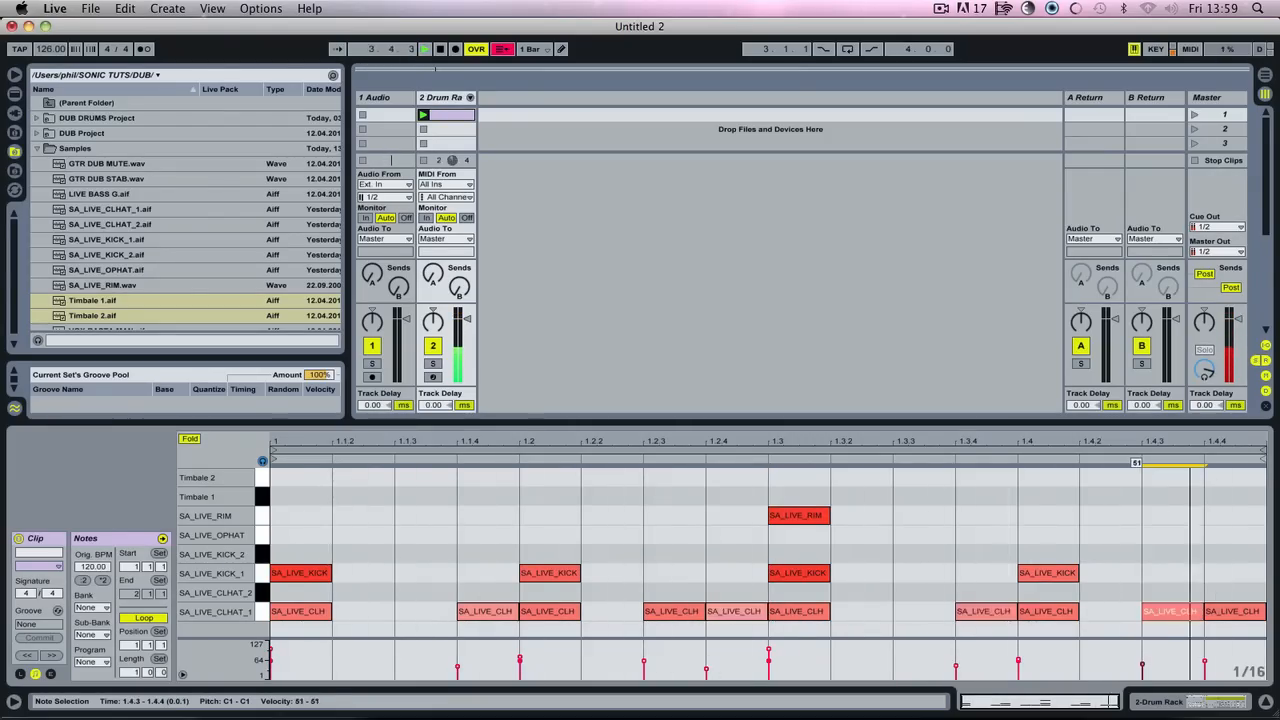
drag(1146, 665, 1145, 668)
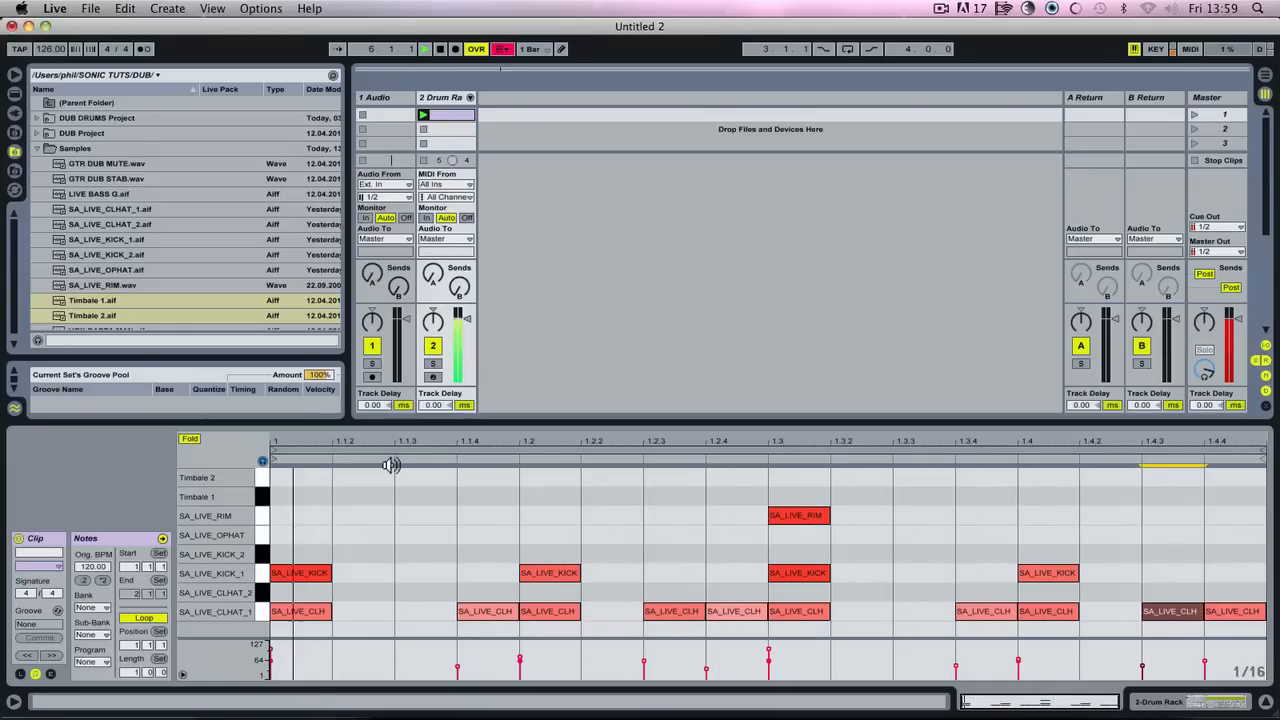
Step: Apply the Swing 16-45 groove from the library to the drum clip and play it back
click(141, 297)
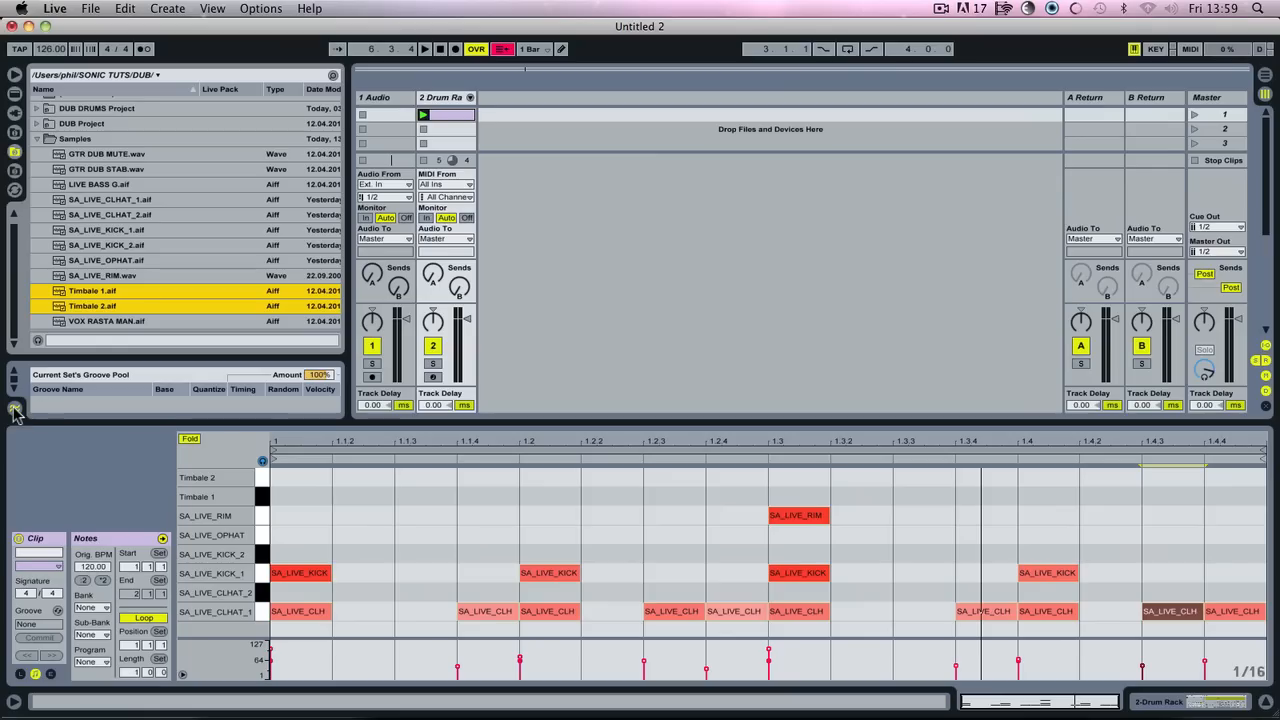
click(62, 416)
click(82, 422)
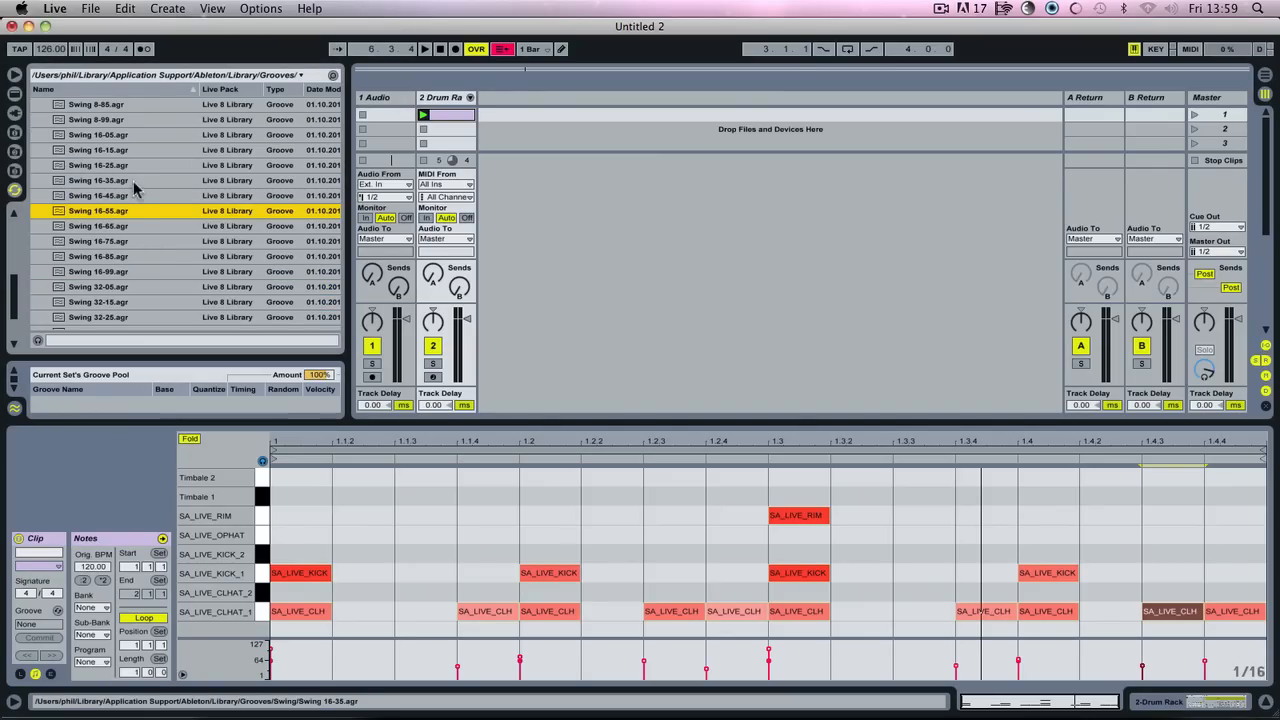
click(101, 195)
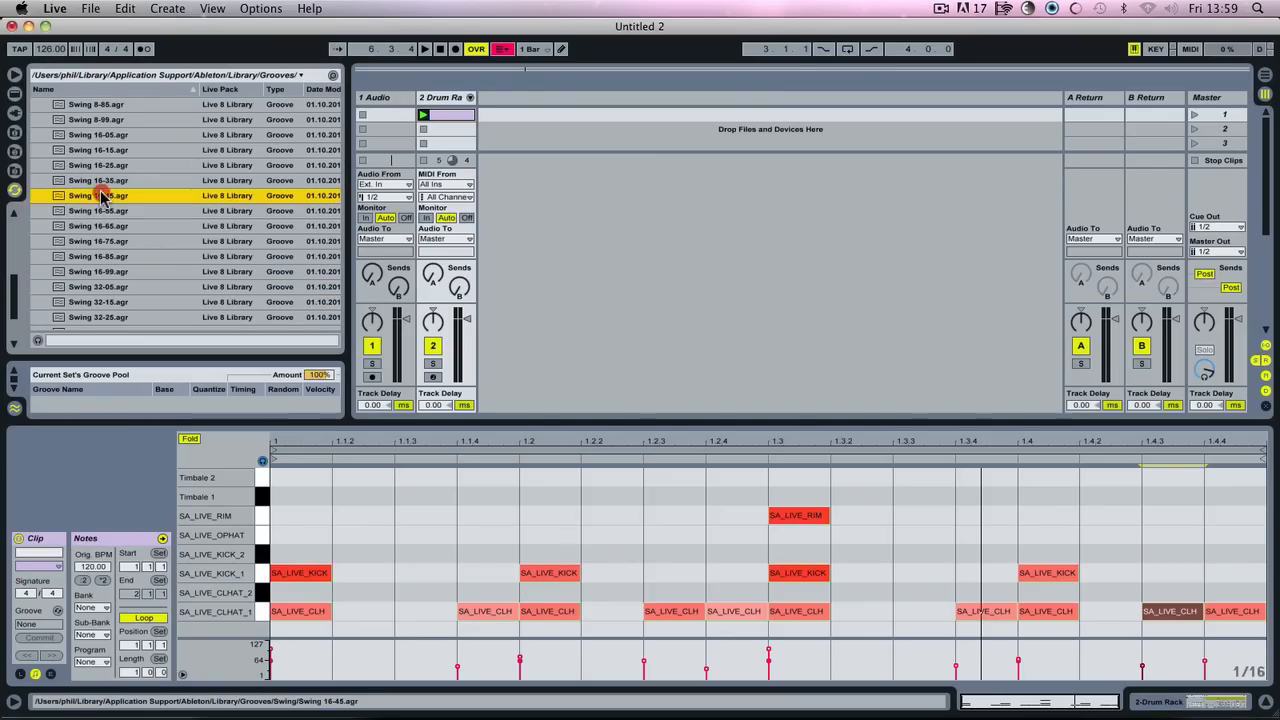
click(84, 182)
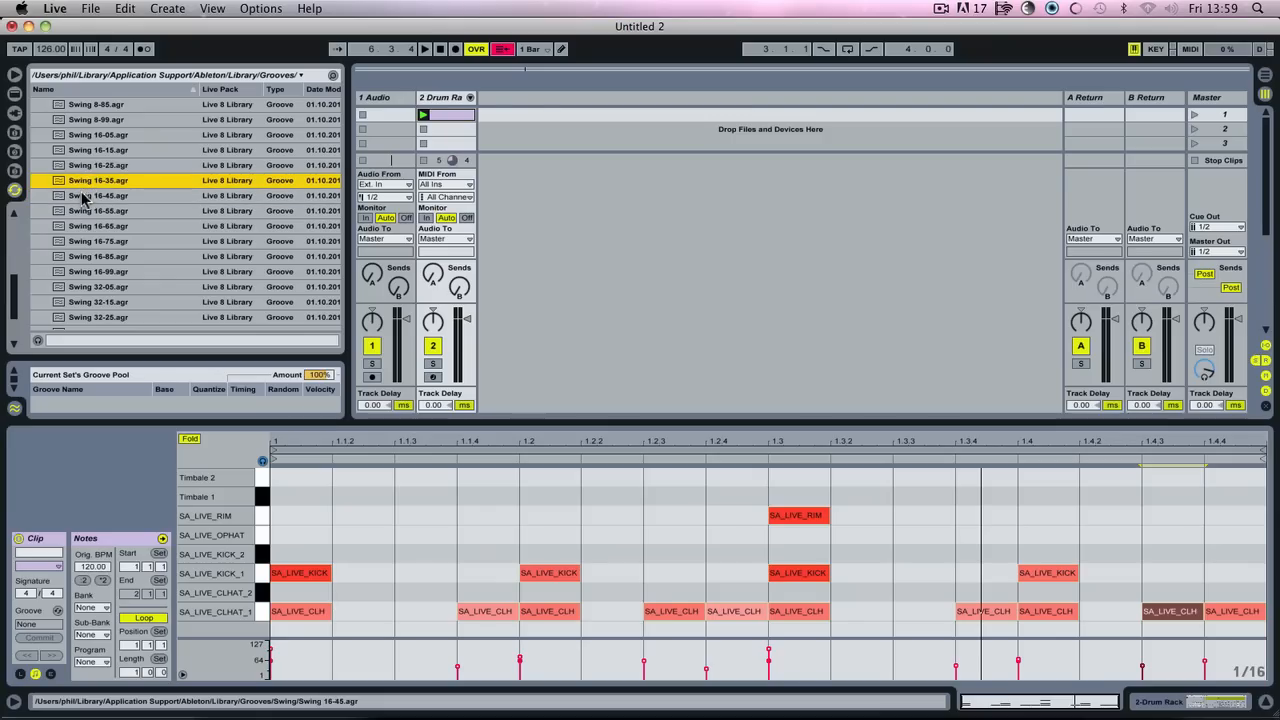
click(78, 195)
drag(472, 117, 468, 117)
key(space)
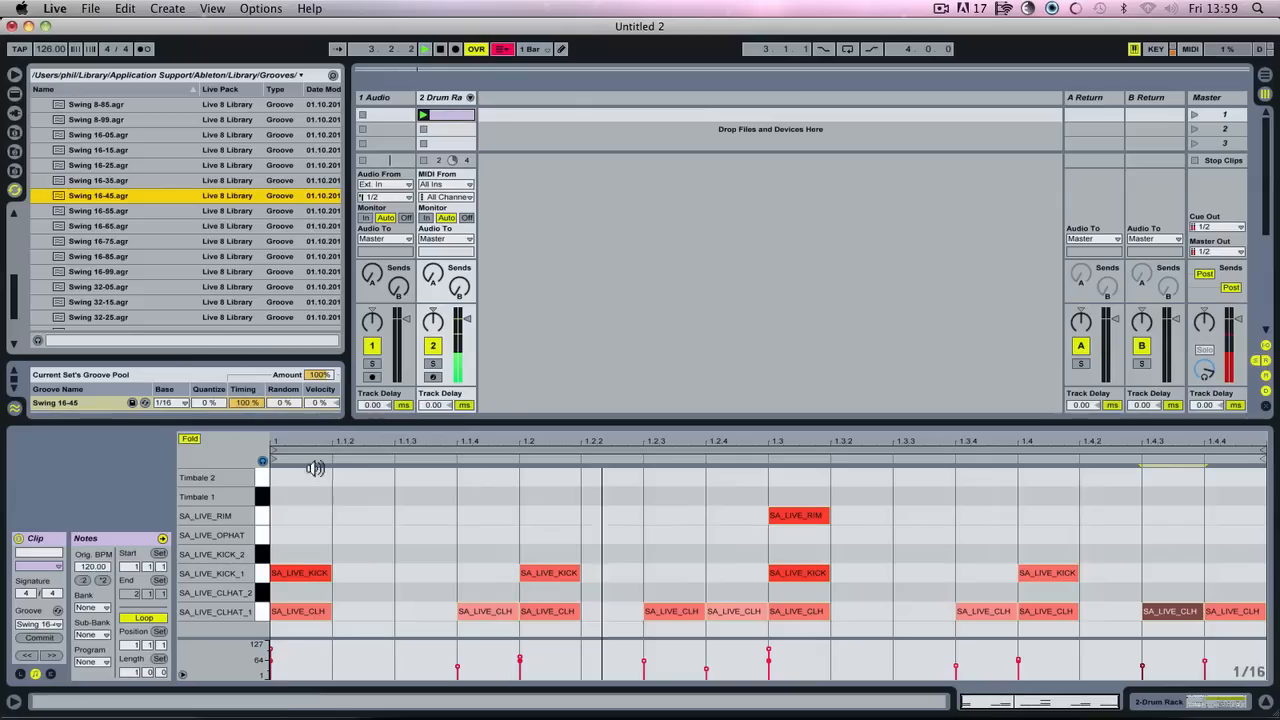
Step: Add a quiet SA_LIVE_CLHAT_1 note at 1.4.2 with velocity 23, and set the Swing 16-45 groove's timing to 63 %
mouse_move(1162, 622)
mouse_down()
mouse_move(1082, 611)
mouse_move(1100, 624)
mouse_up()
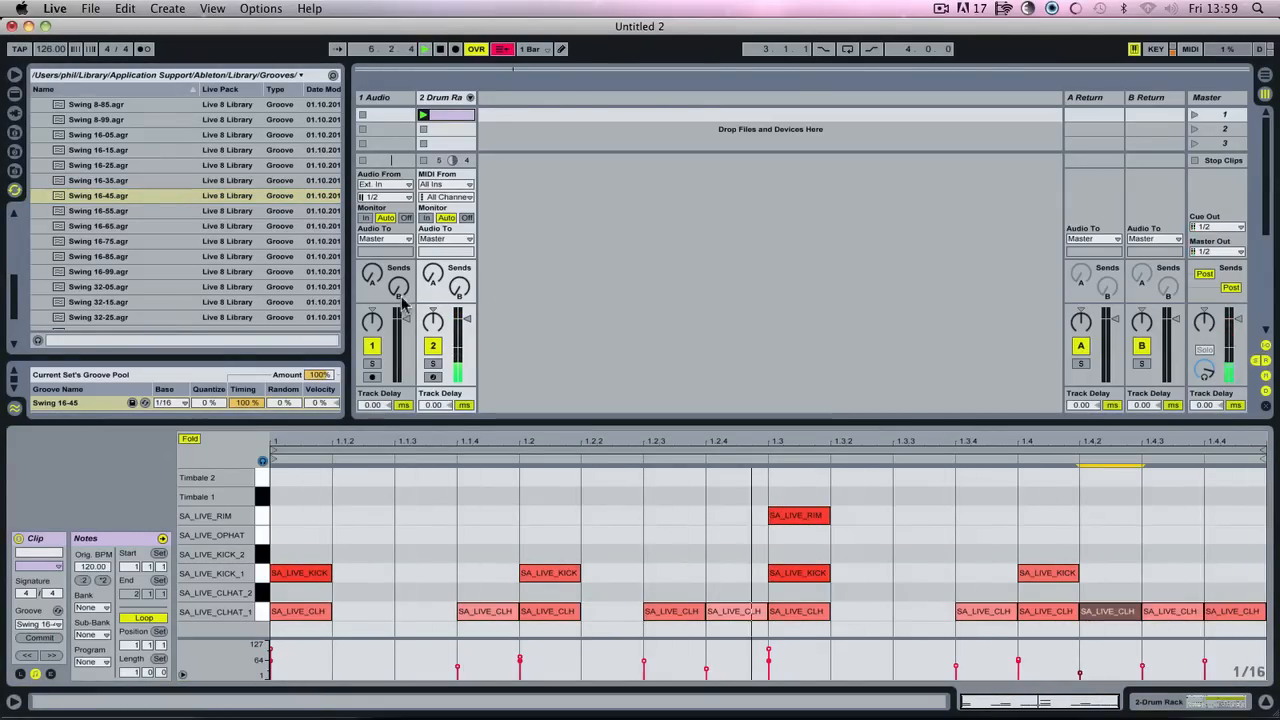
drag(250, 403, 250, 442)
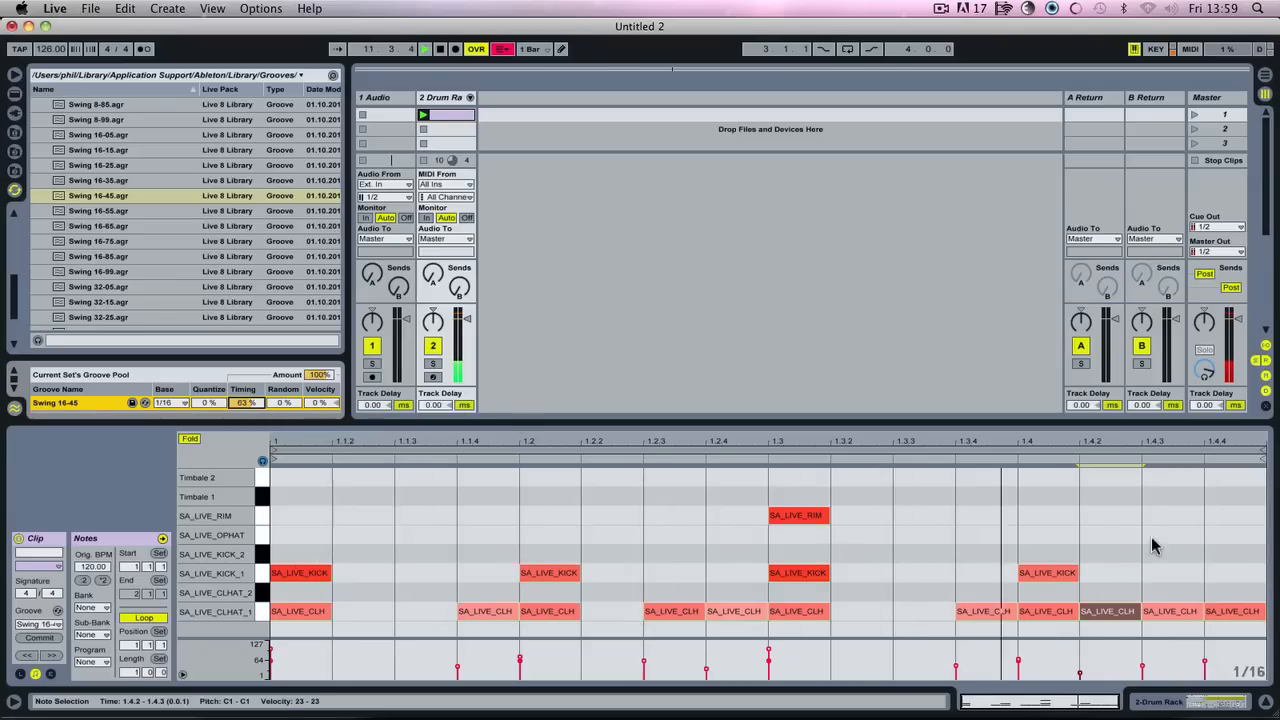
Step: Turn the 1.4.4 hat into an SA_LIVE_OPHAT note running from 1.4.3 to the bar's end, and shift the closed hat from 1.4.3 to 1.4.4
mouse_move(1130, 614)
mouse_down()
mouse_move(1131, 531)
mouse_move(1125, 611)
mouse_up()
drag(1228, 611, 1222, 535)
click(1218, 545)
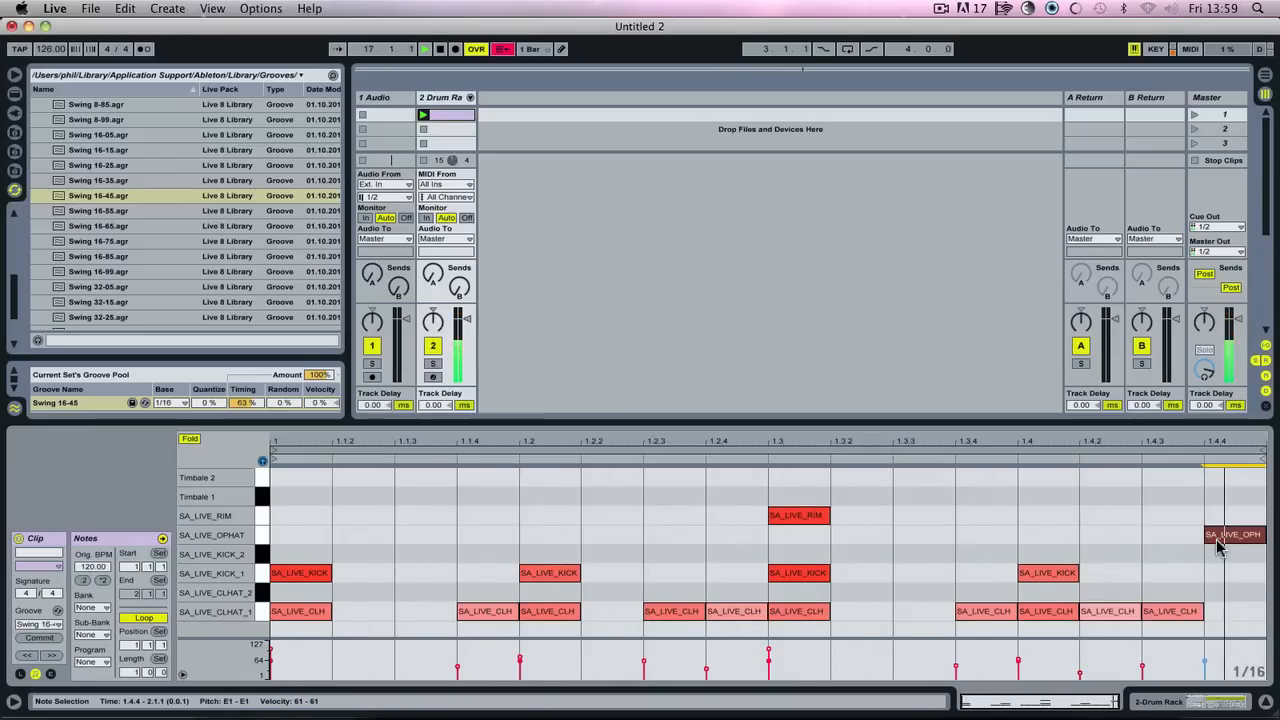
drag(1218, 545, 1187, 549)
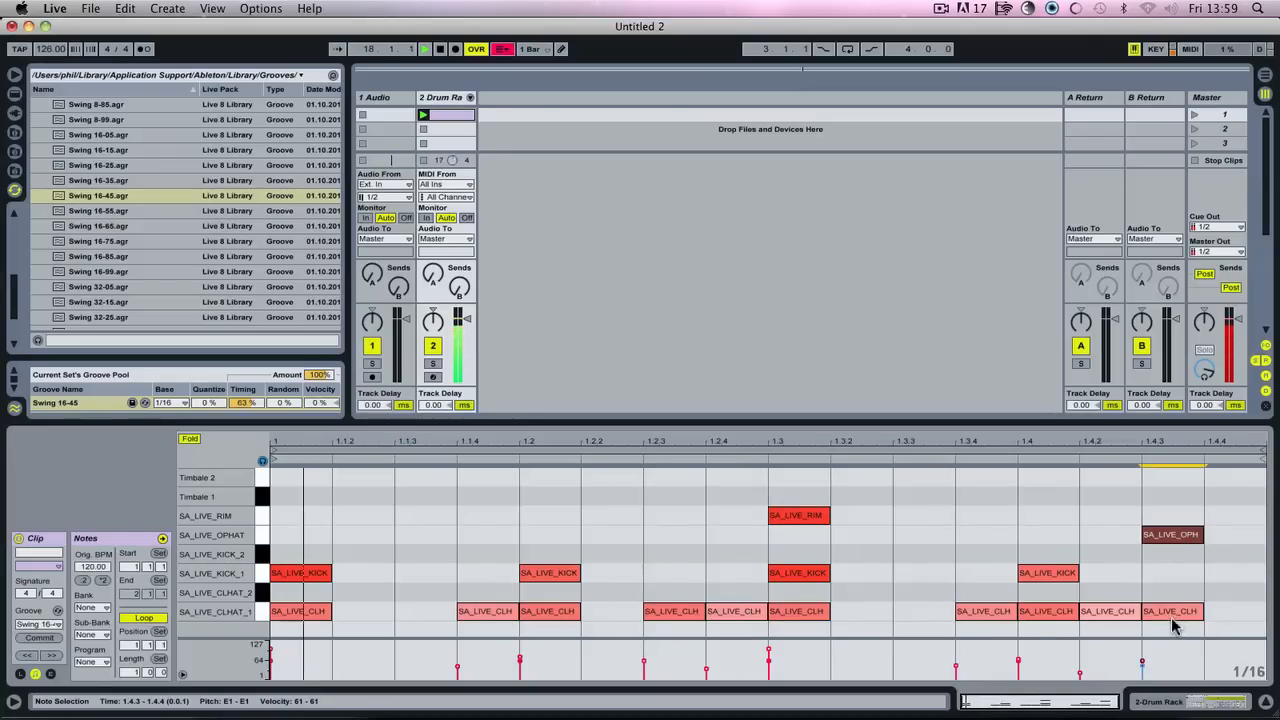
drag(1172, 610, 1233, 611)
drag(1202, 536, 1263, 537)
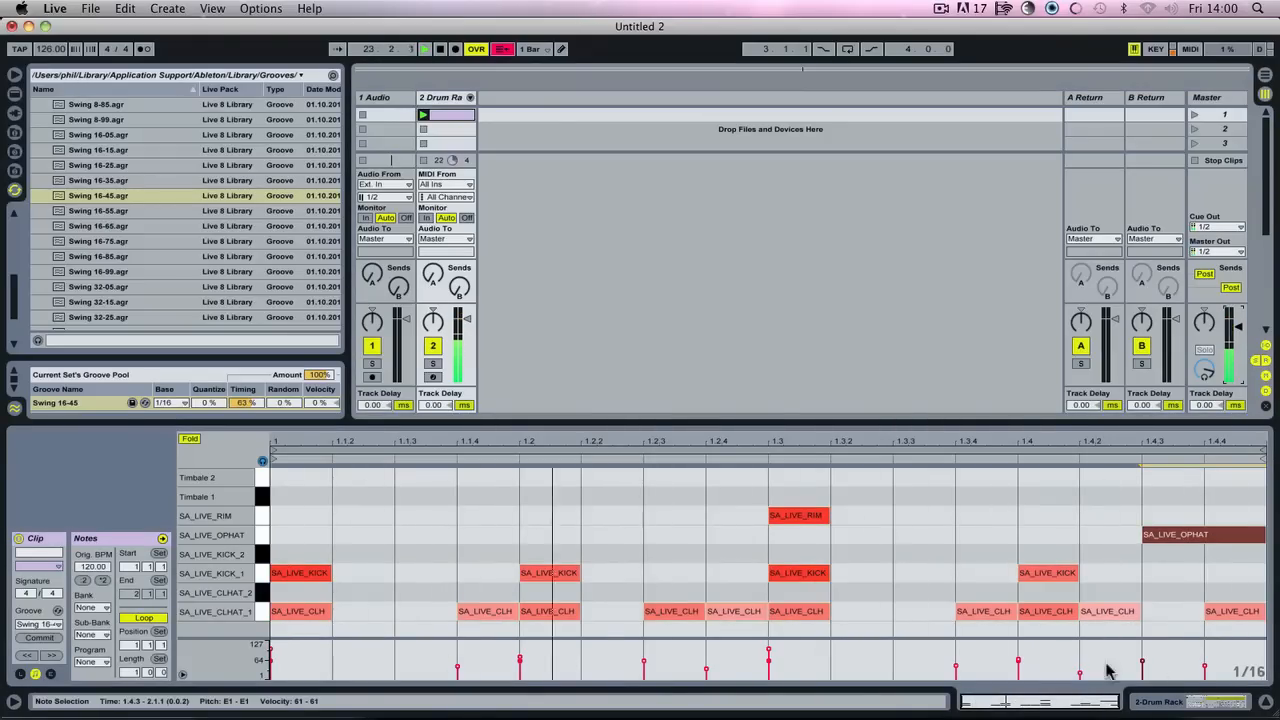
Step: In the Drum Rack chains, lower the SA_LIVE_CLHAT_1 and SA_LIVE_OPHAT volumes, and set the closed hat's decay to 2.82 s and sustain to -inf dB
click(1230, 700)
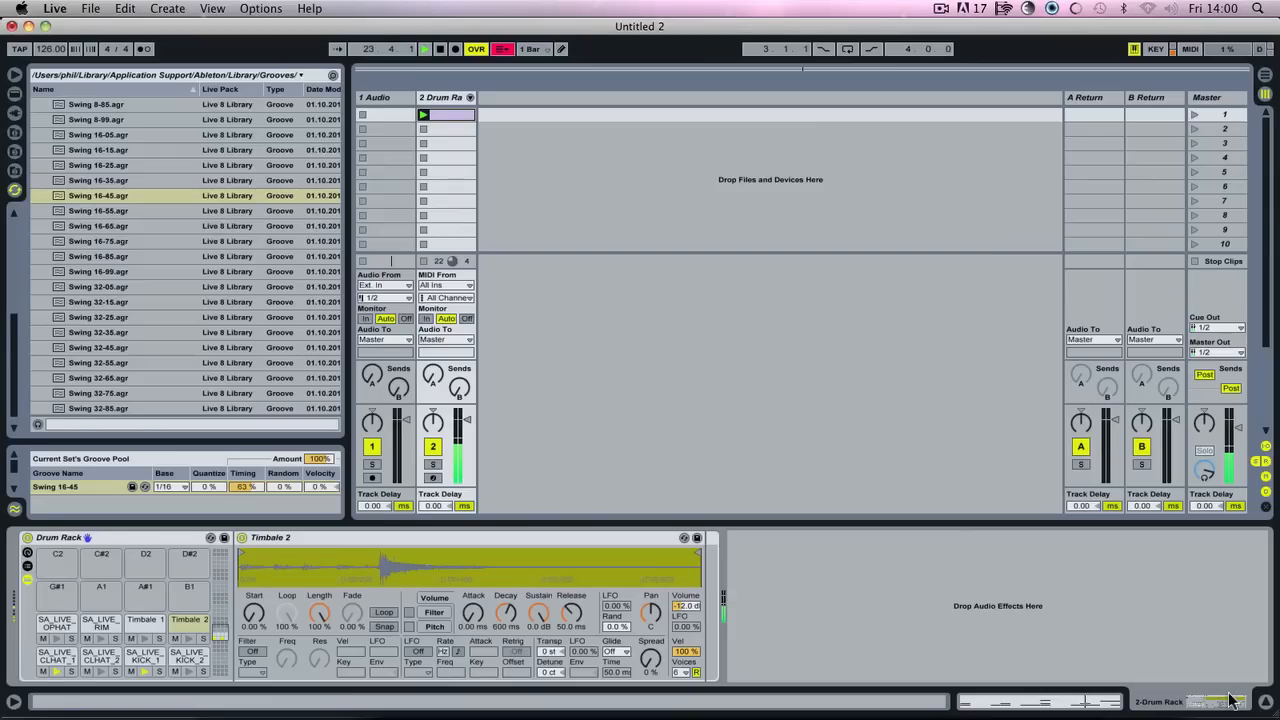
click(469, 98)
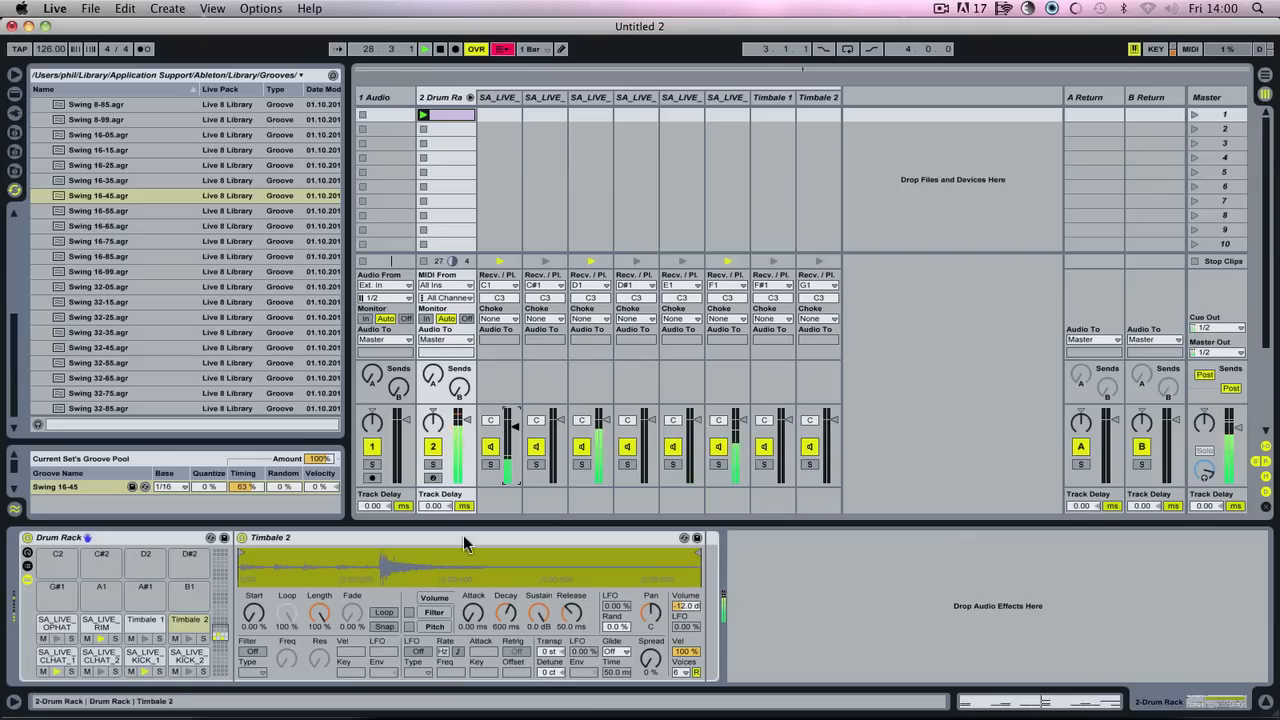
click(498, 97)
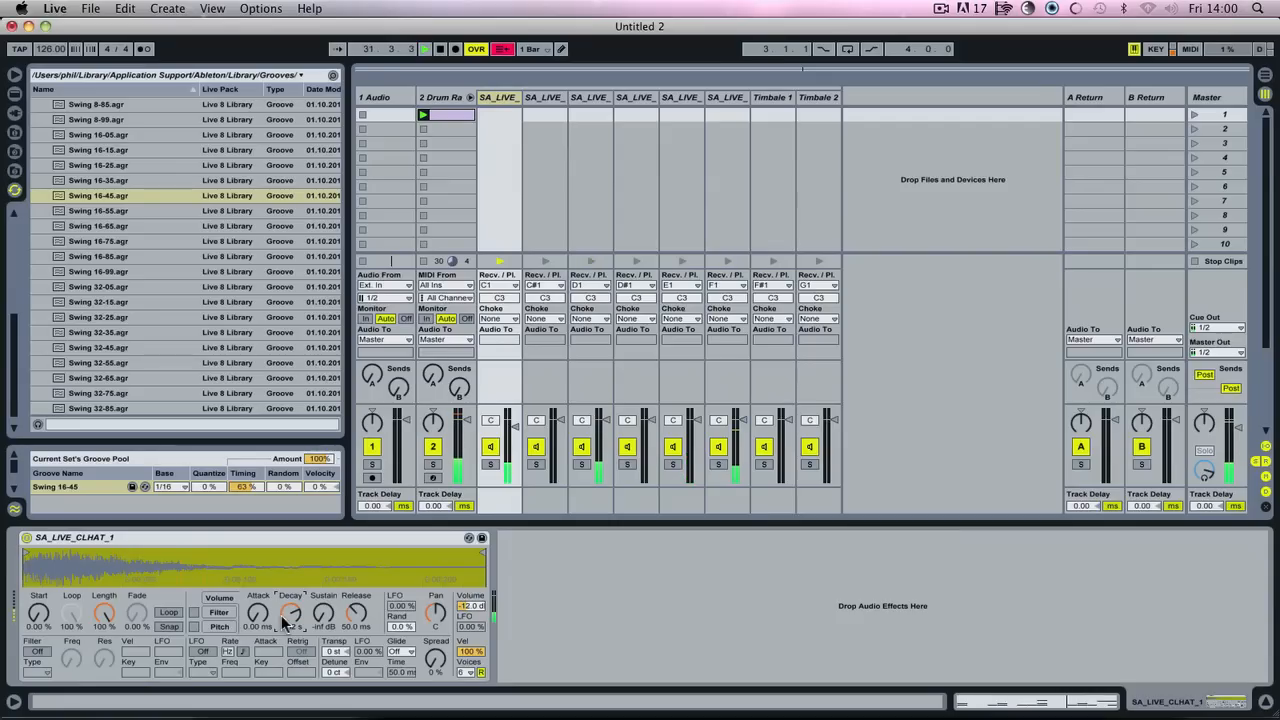
drag(689, 418, 689, 432)
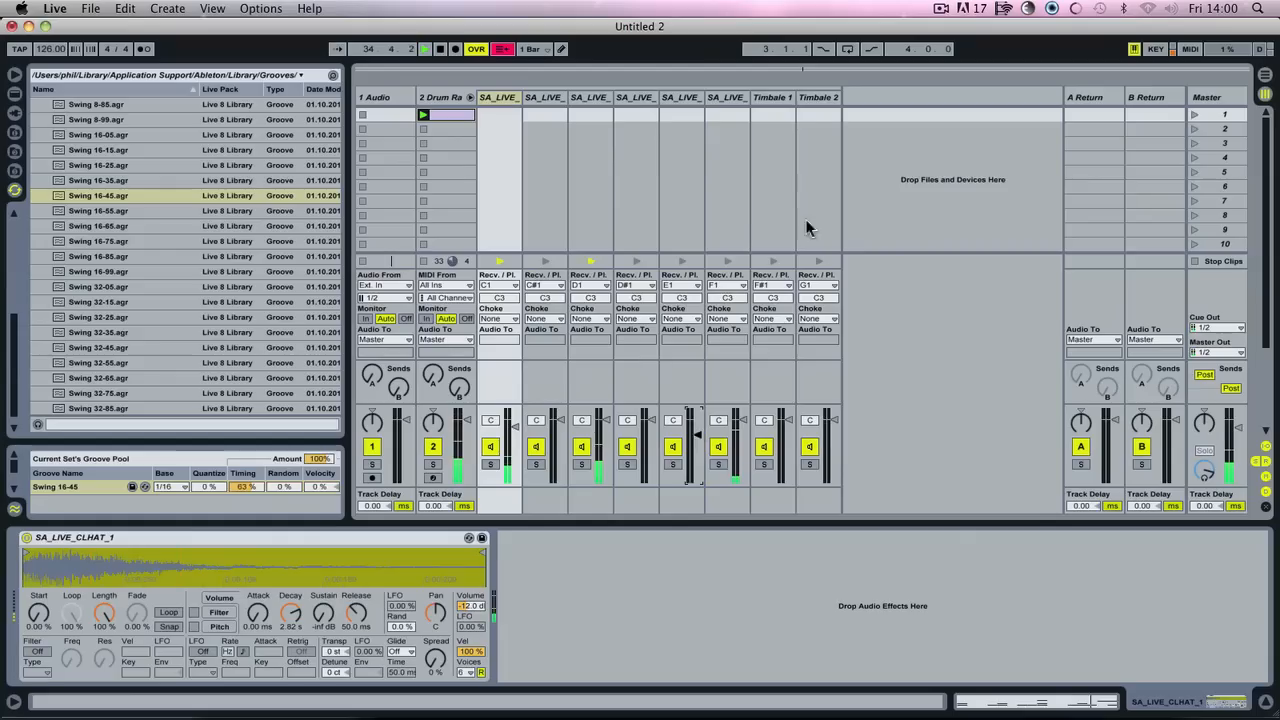
click(470, 98)
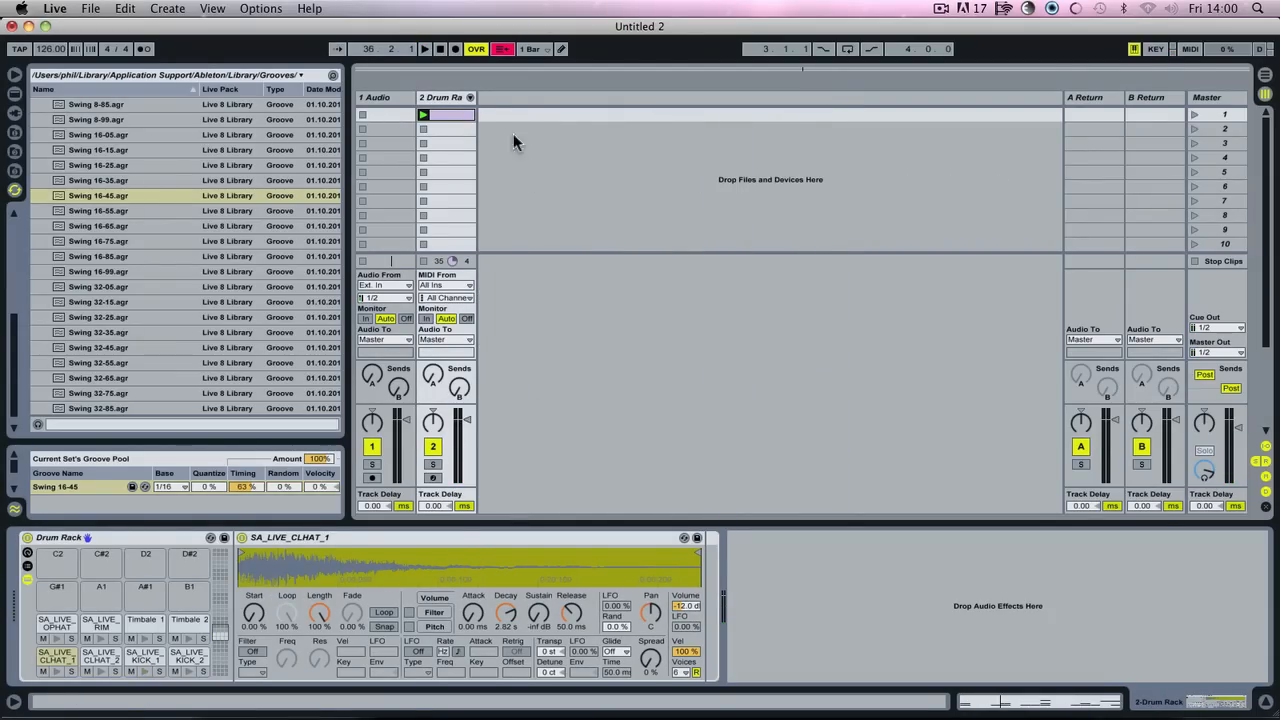
Step: Insert a new MIDI track directly after the Drum Rack track
right_click(497, 96)
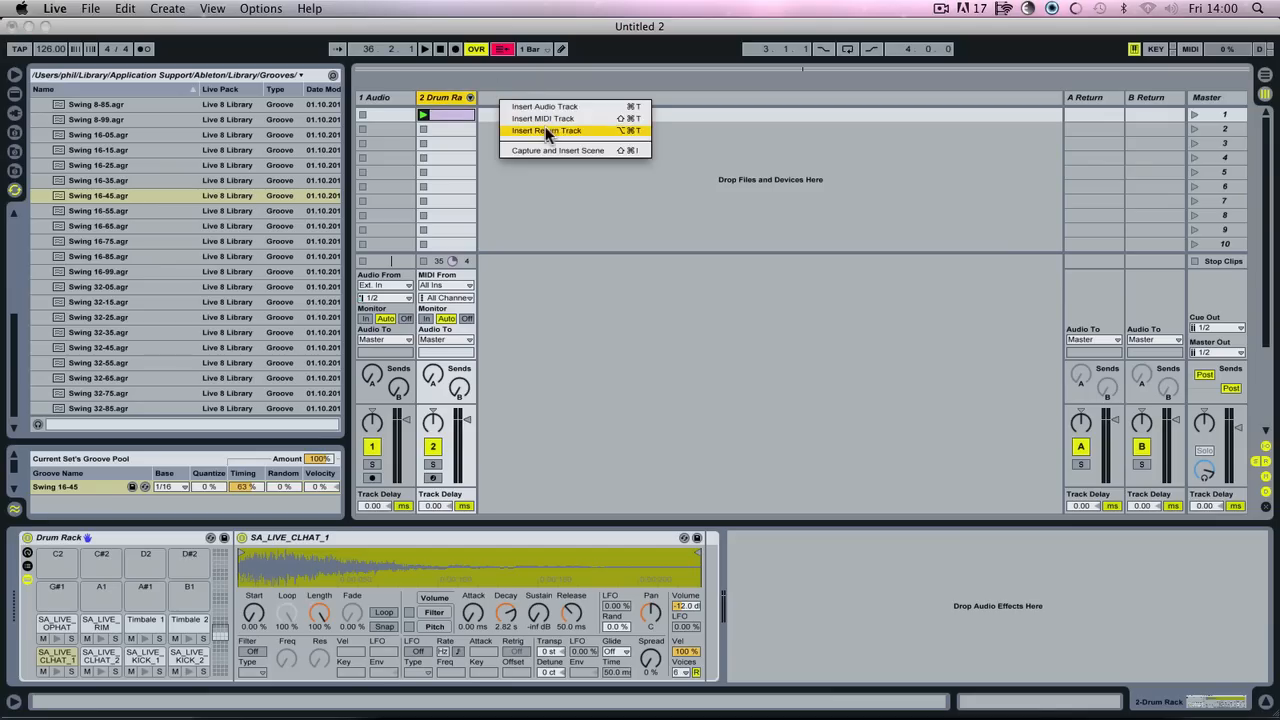
click(545, 120)
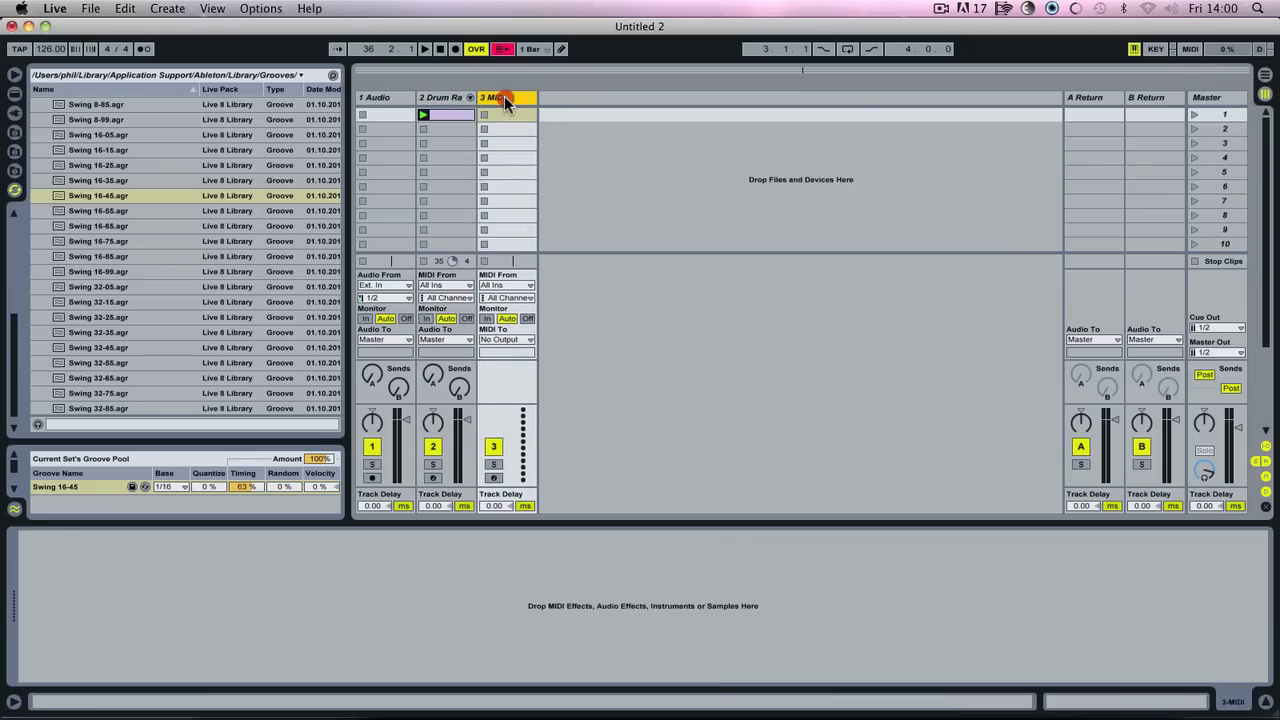
Step: Route the new MIDI track's output to the 2-Drum Rack track with 1-Drum Rack as its destination, and arm the track for recording
click(503, 340)
click(559, 308)
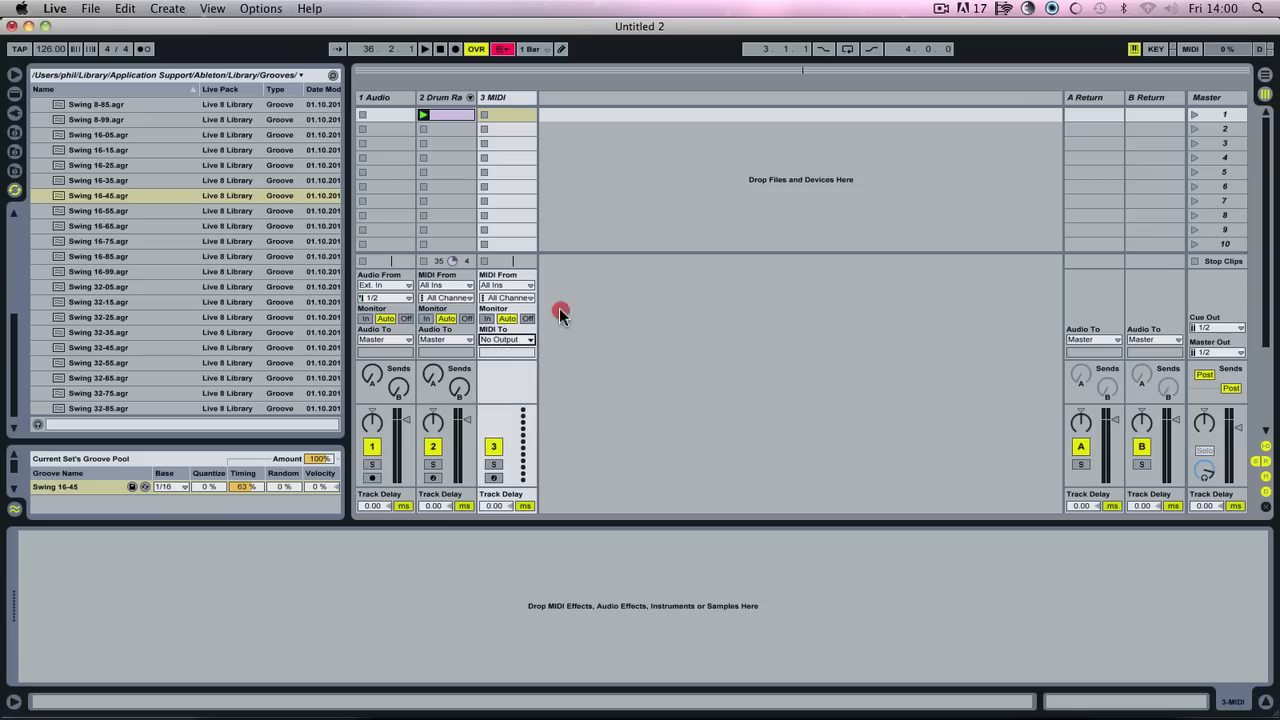
click(517, 341)
click(512, 416)
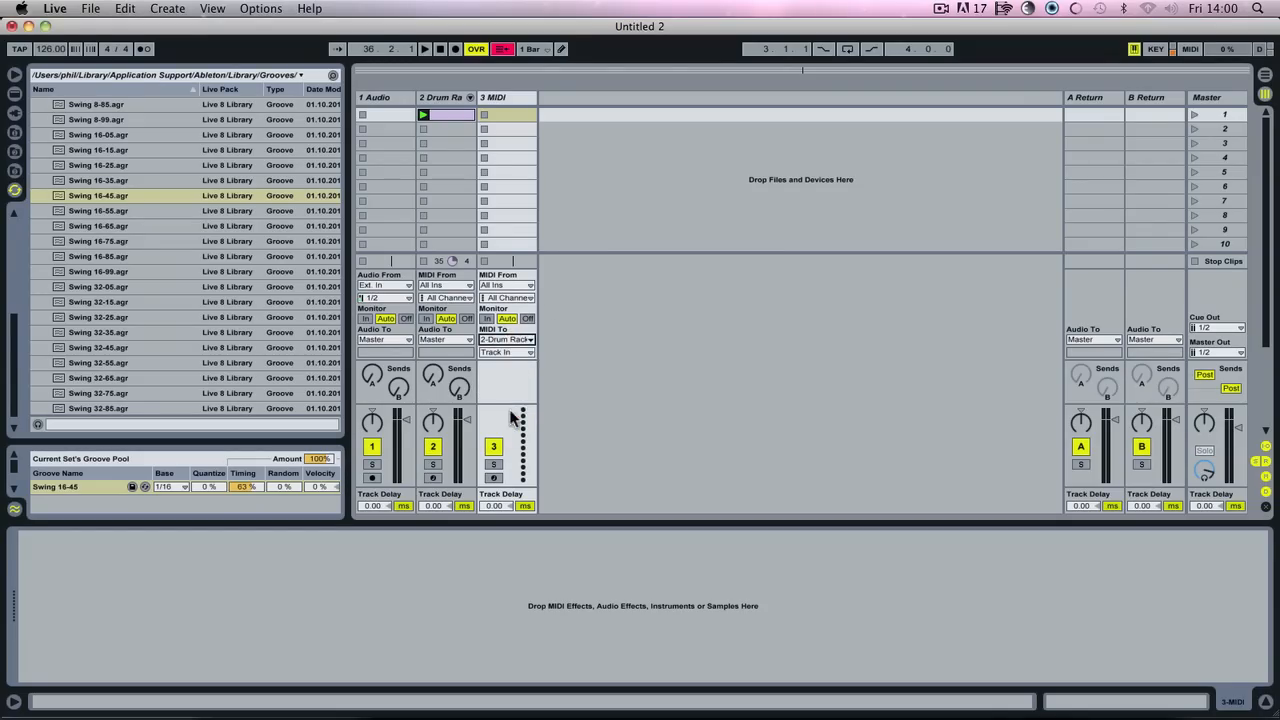
click(504, 354)
click(510, 388)
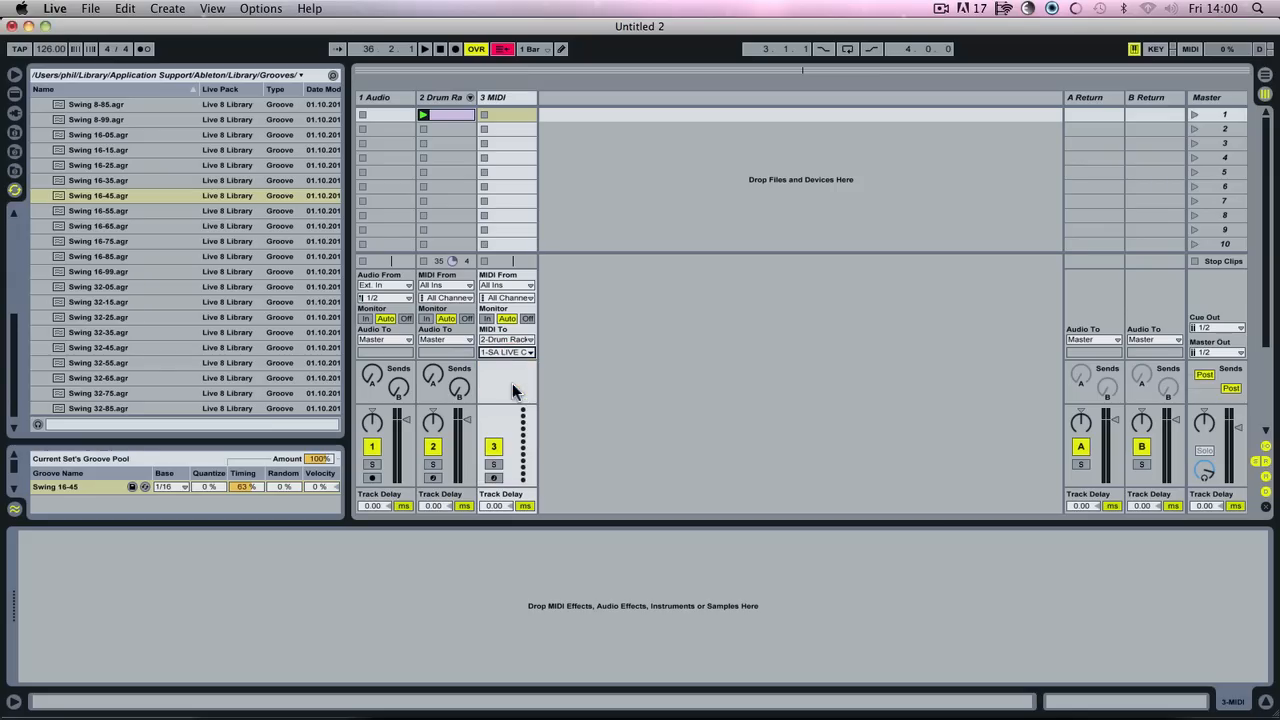
click(508, 354)
click(511, 380)
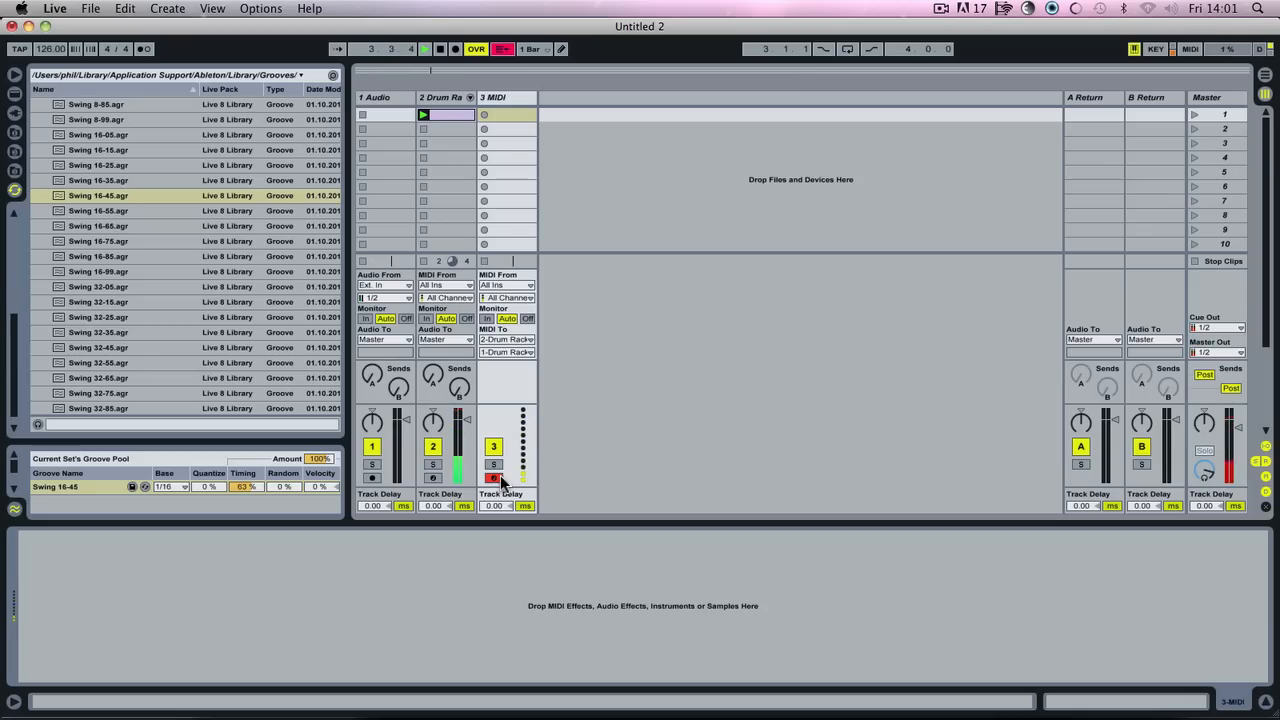
Step: Show the Drum Rack's Timbale 1 sample settings and set its release to 3.67 s
click(452, 104)
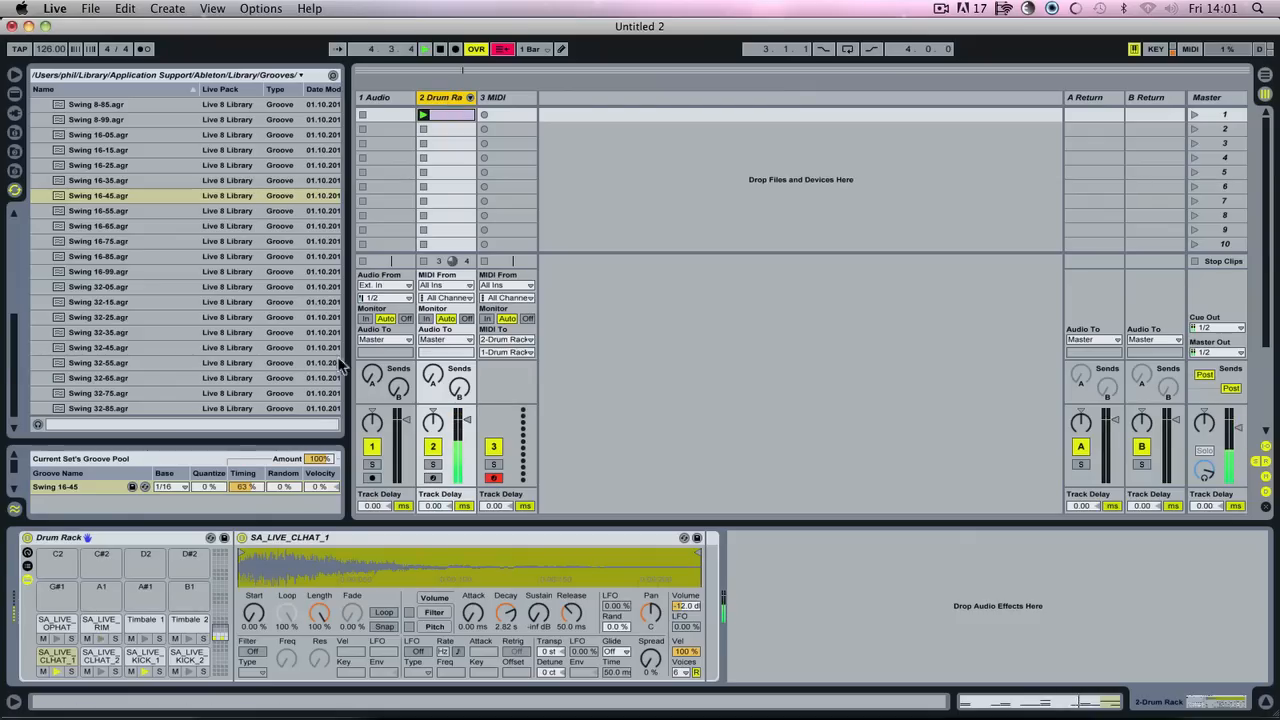
click(140, 634)
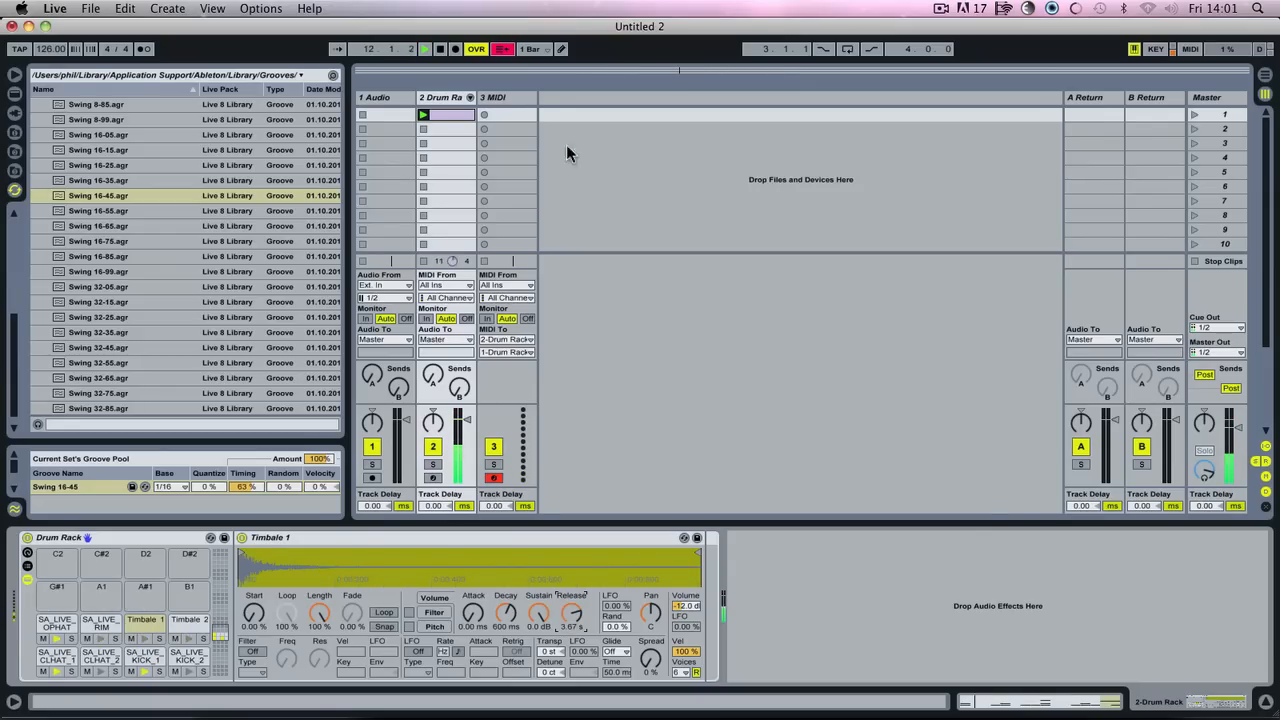
double_click(510, 116)
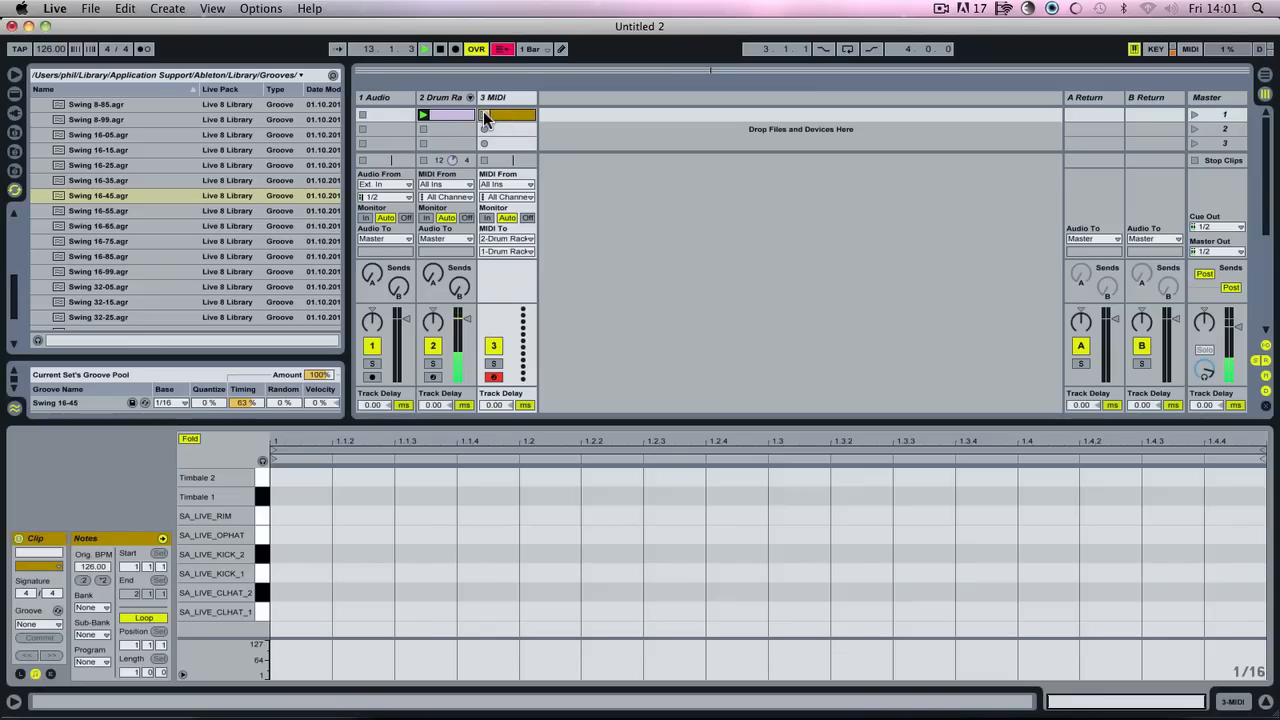
click(483, 111)
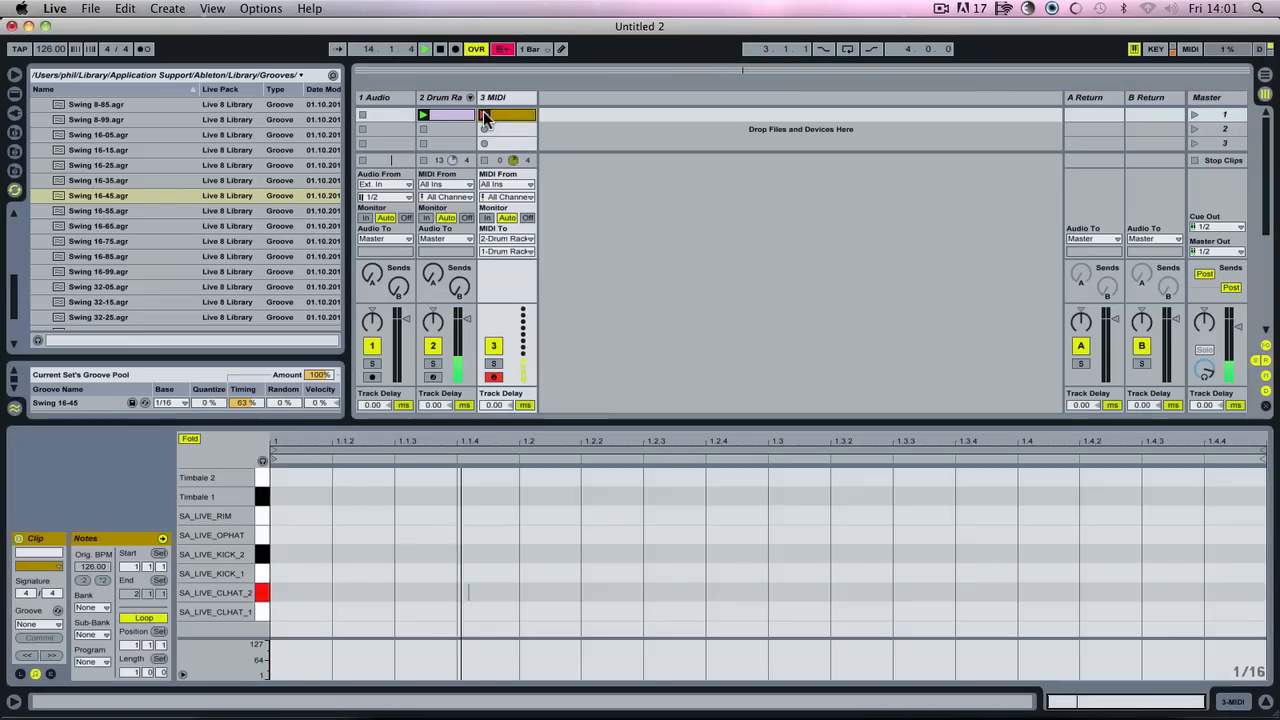
key(Delete)
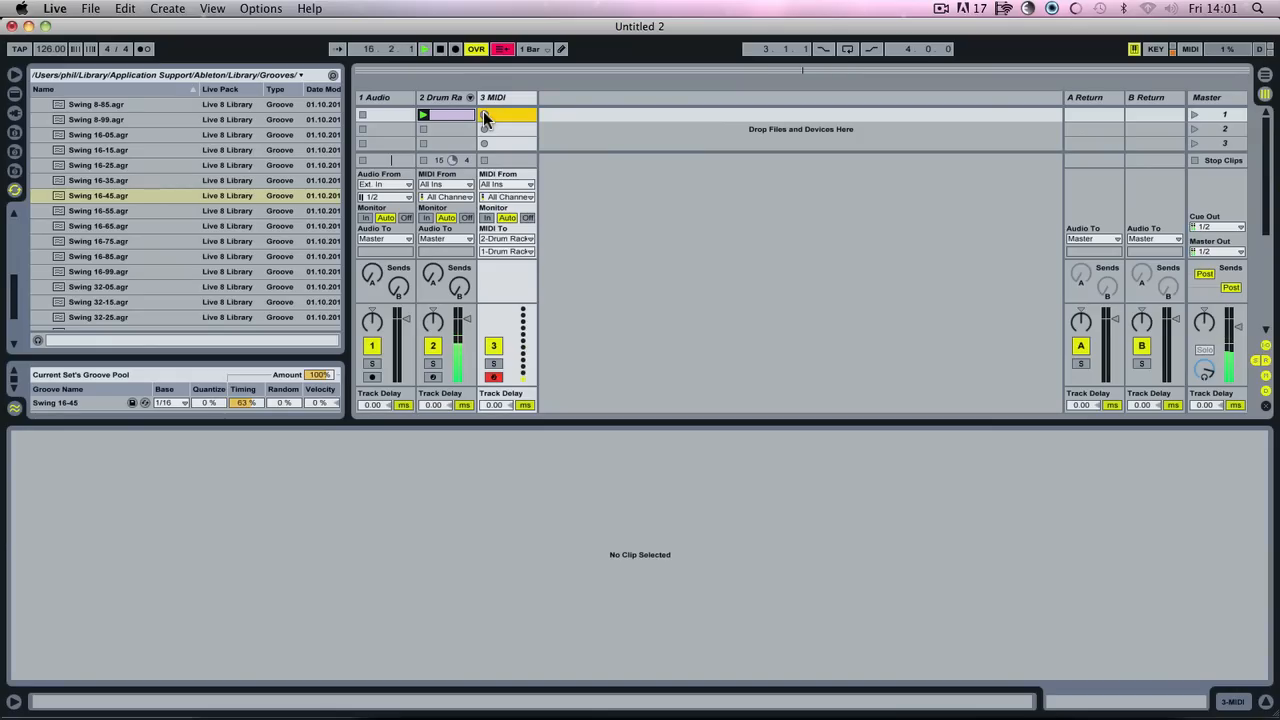
click(484, 113)
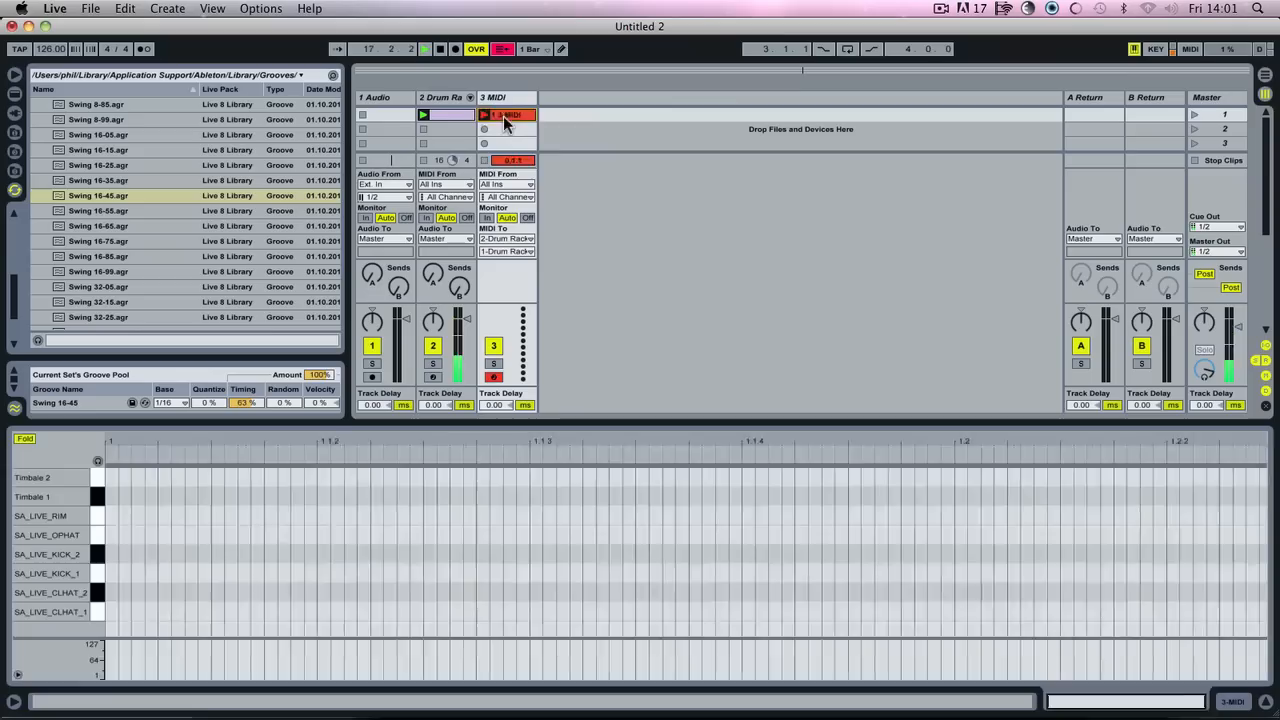
key(Delete)
Step: Record three Timbale 1 hits into a new one-bar clip in the first slot of the MIDI track and quantize them
double_click(504, 115)
click(484, 114)
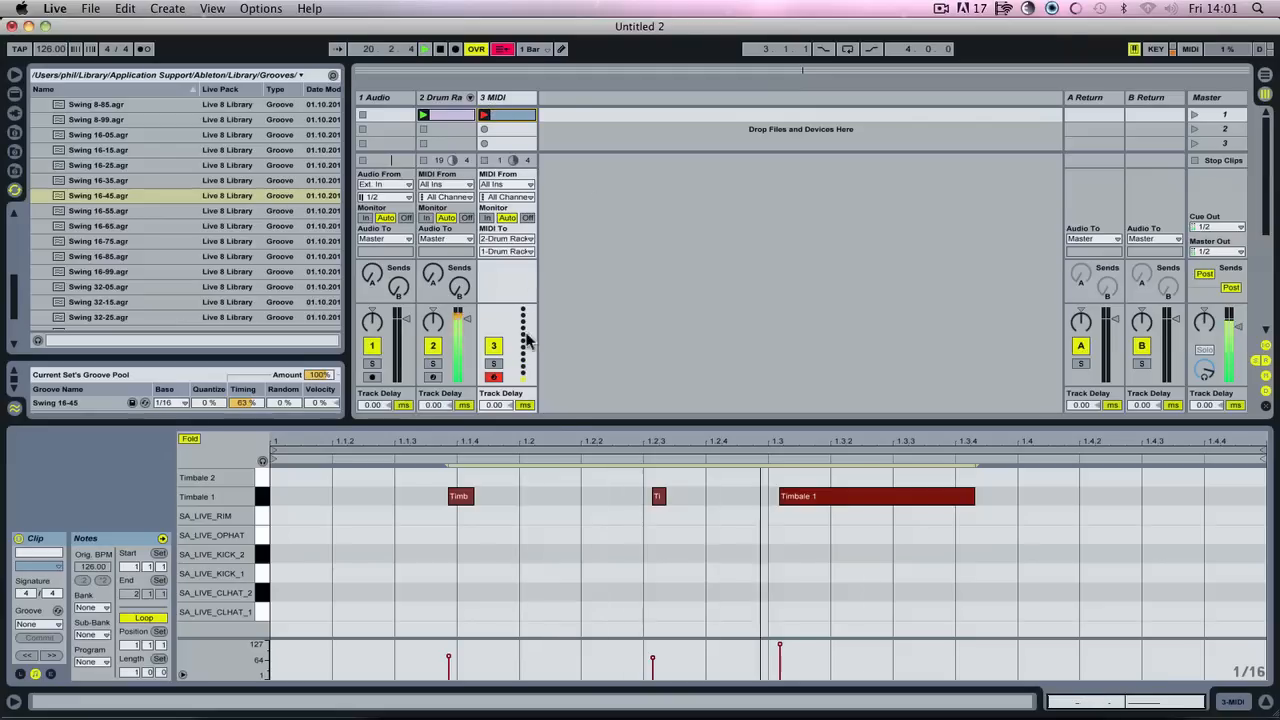
click(595, 505)
key(super+a)
key(super+u)
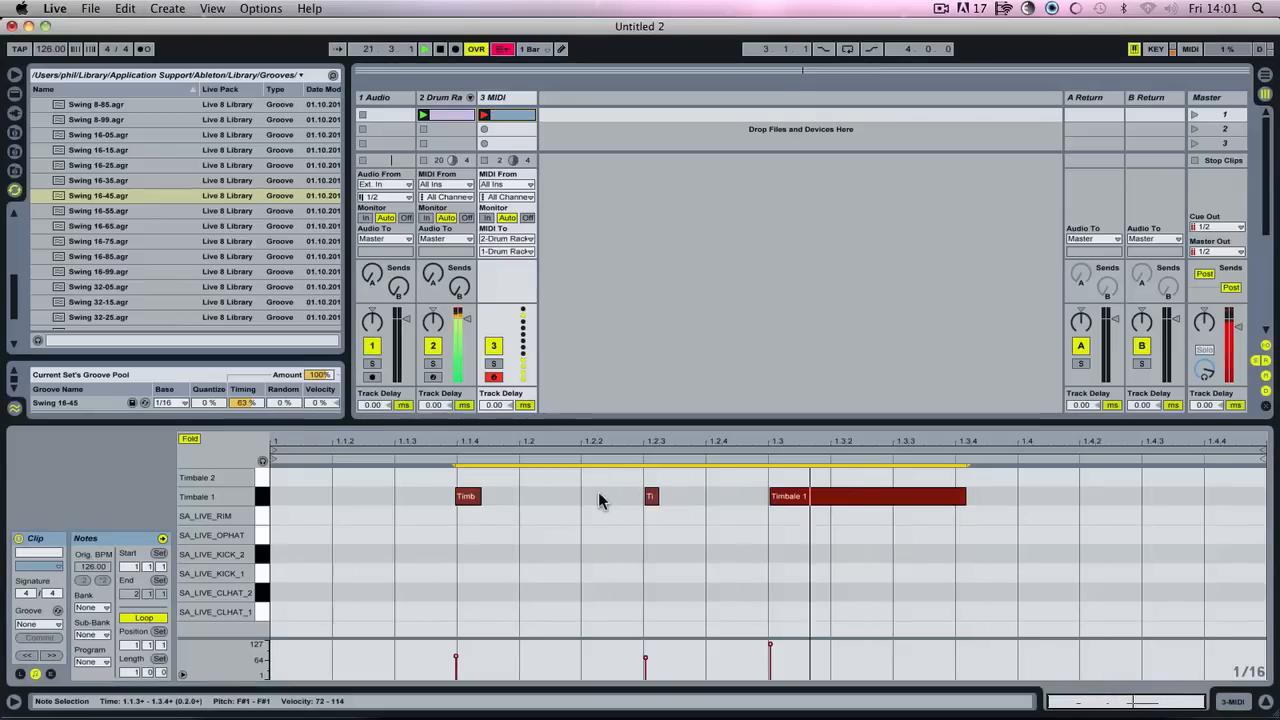
Step: Apply the Swing 16-45 groove to the timbale clip and lower the velocities of all three Timbale 1 notes
drag(104, 197, 493, 122)
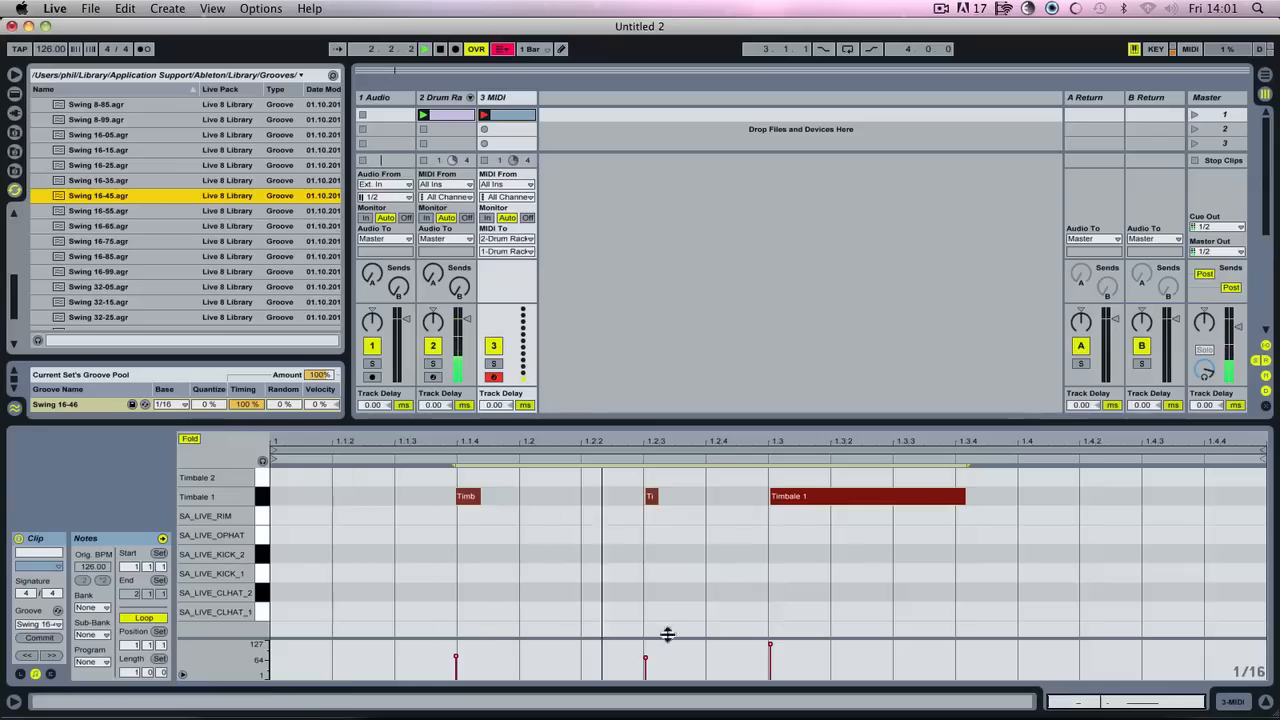
drag(445, 540, 820, 496)
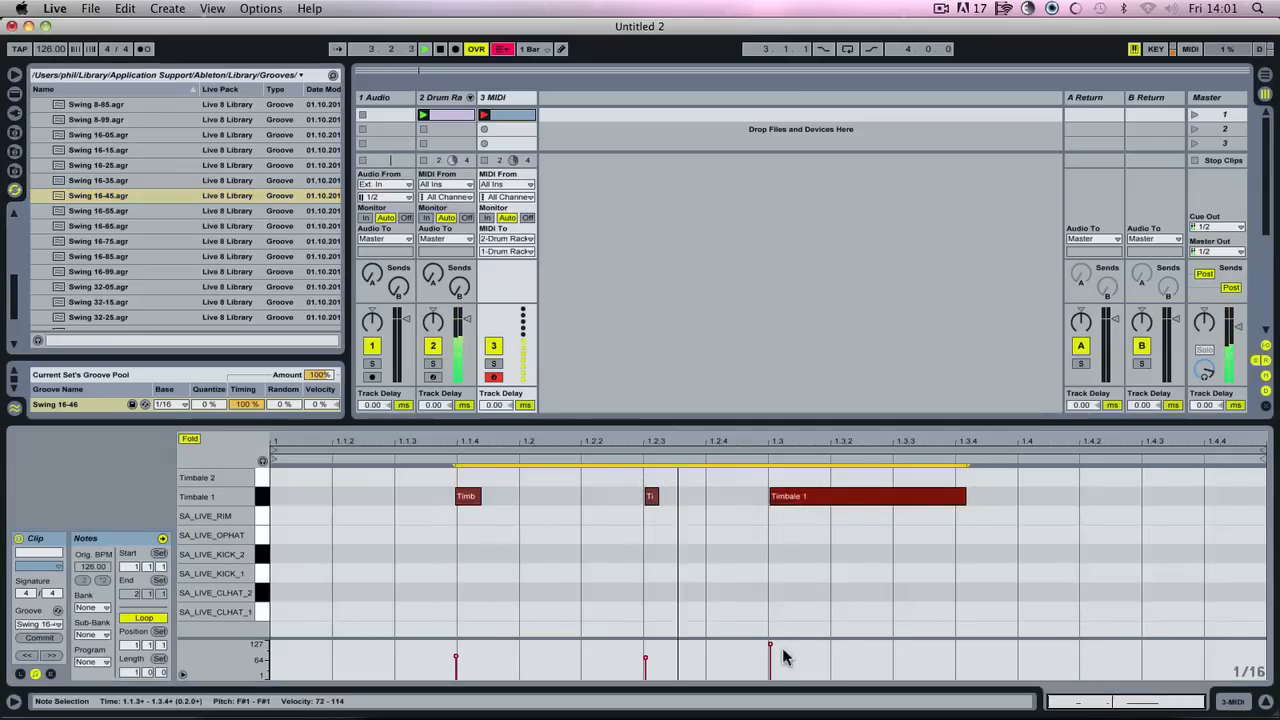
drag(771, 646, 771, 664)
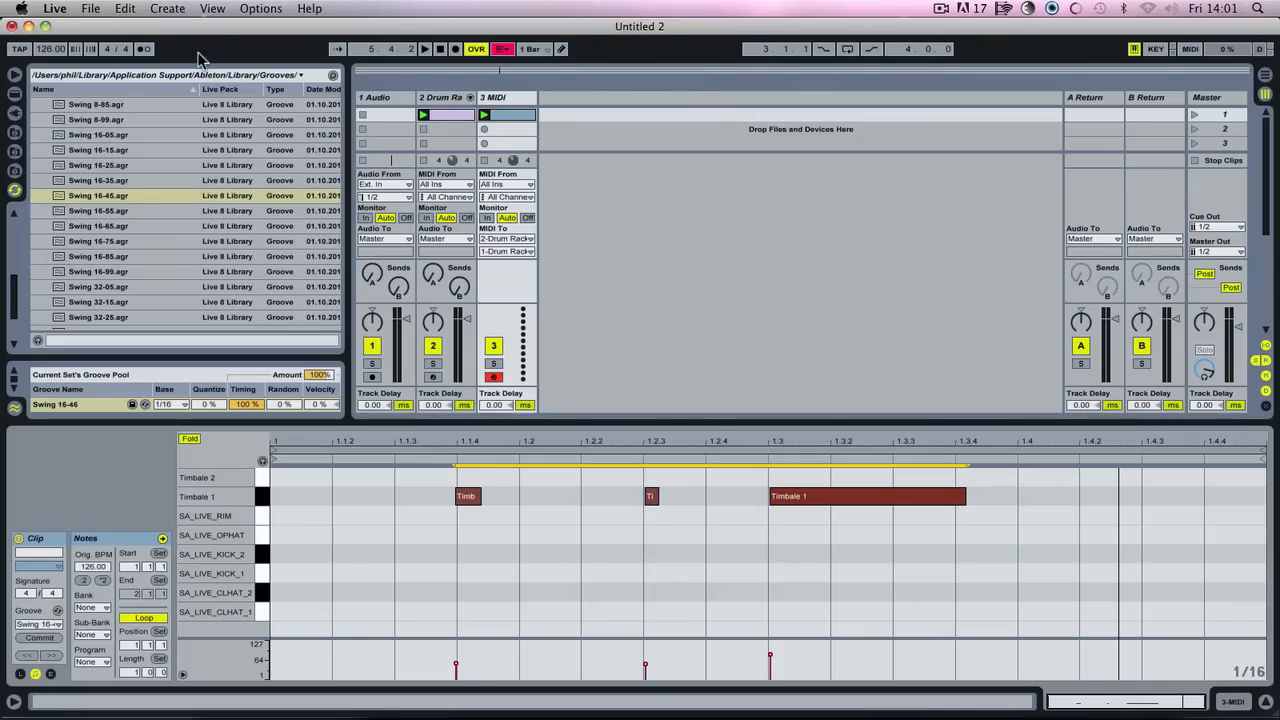
Step: Load the Reverberate VST plug-in from the Local folder onto the A Return track
click(14, 112)
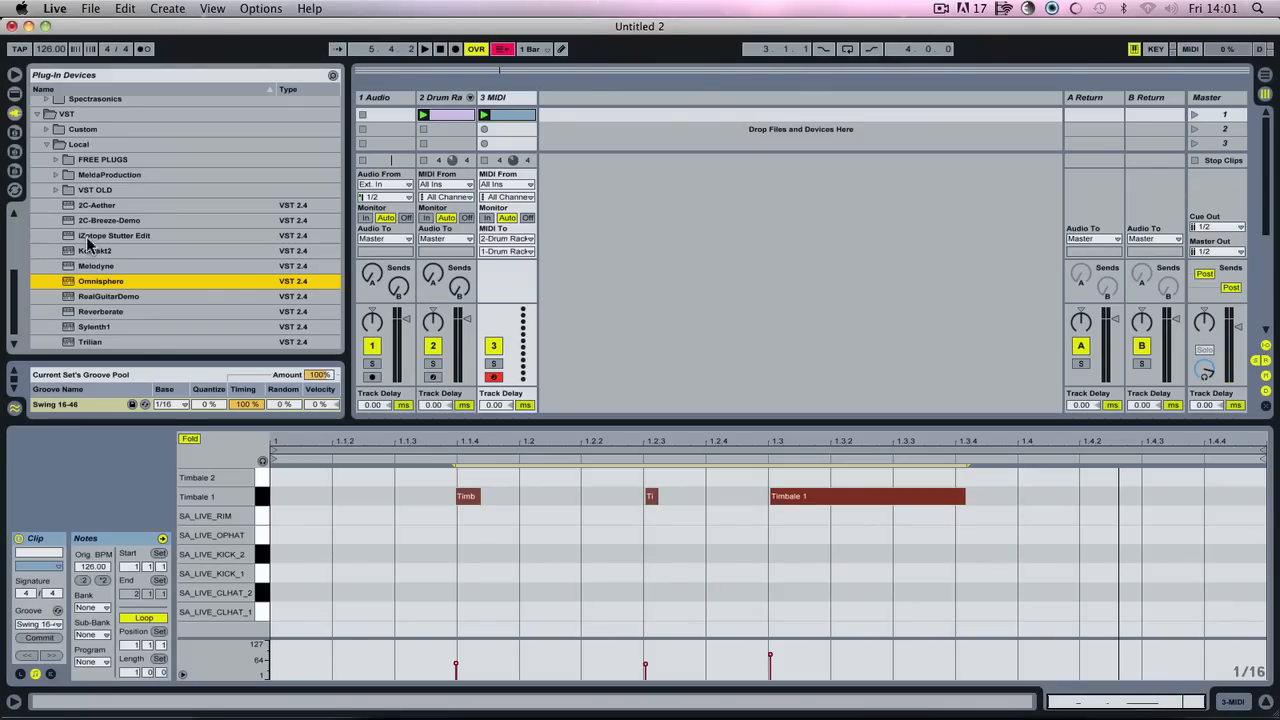
click(47, 143)
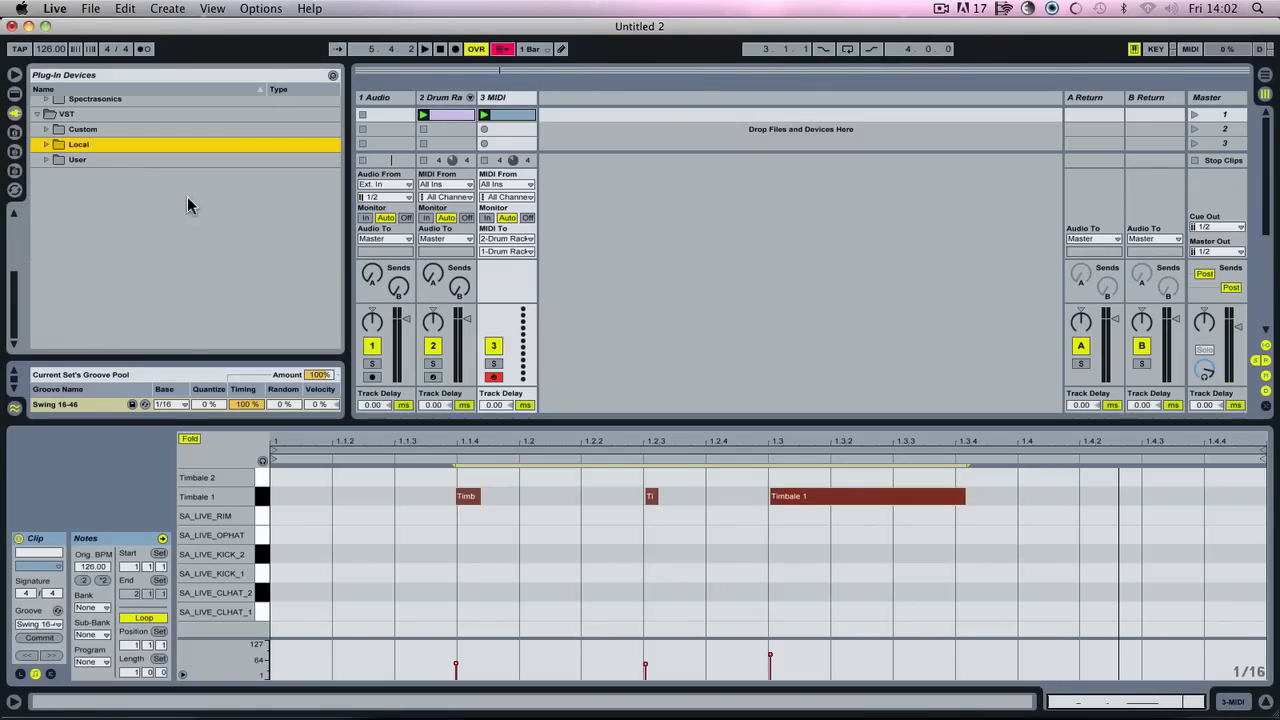
scroll(64, 148, up, 5)
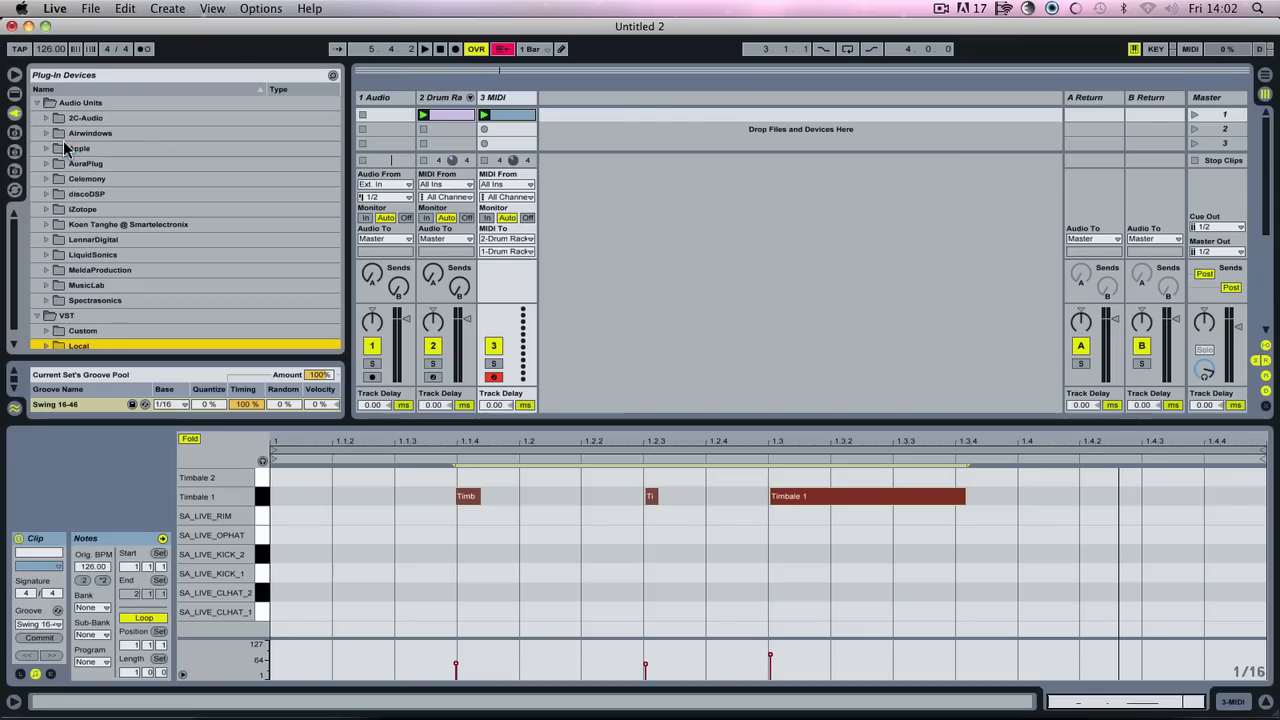
click(36, 103)
click(36, 118)
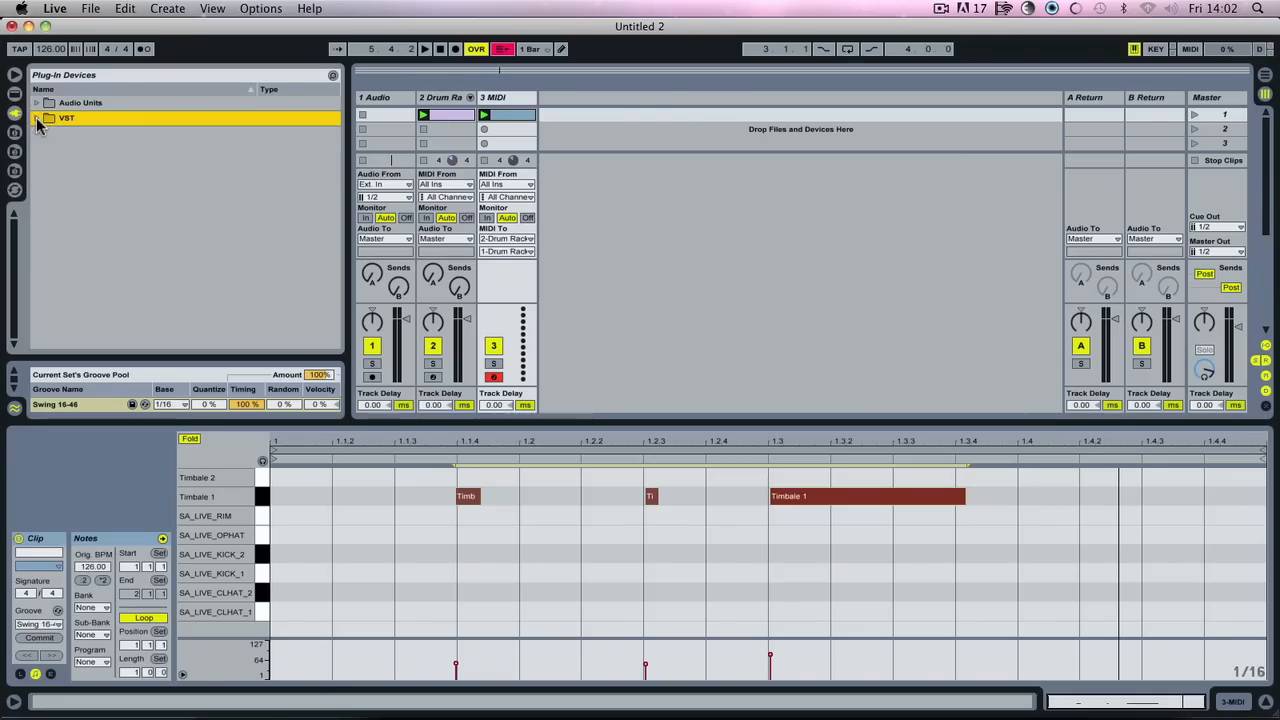
click(37, 119)
click(46, 148)
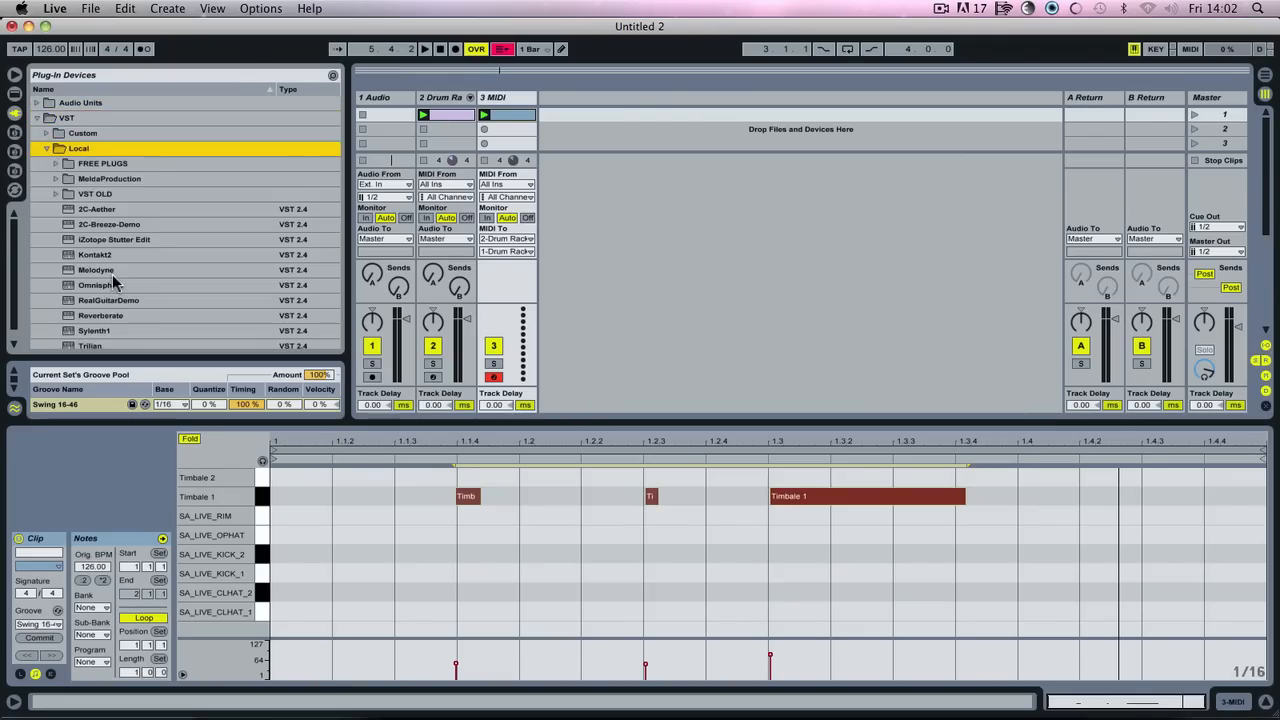
scroll(103, 251, down, 1)
drag(95, 294, 1236, 182)
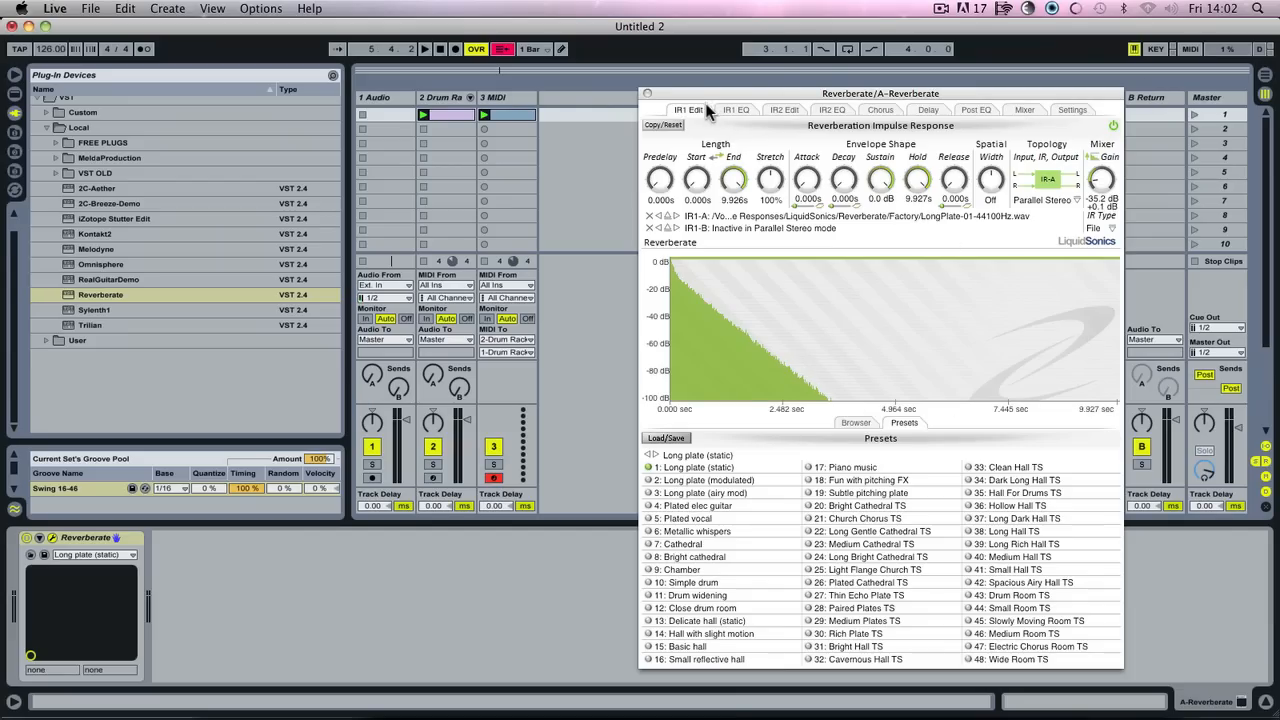
Step: Browse Reverberate's samples to the IRs folder inside the SAMPLES folder of the user's home directory
click(666, 439)
click(736, 418)
click(856, 422)
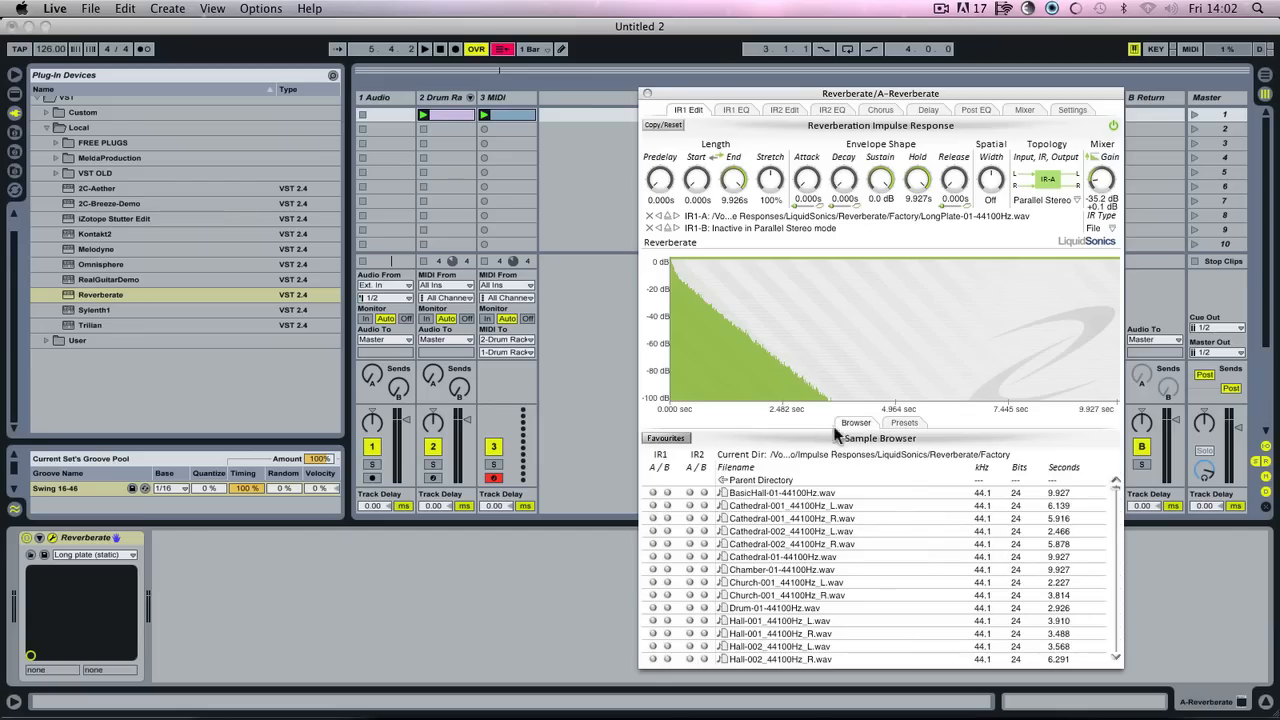
click(723, 480)
click(723, 480)
click(723, 480)
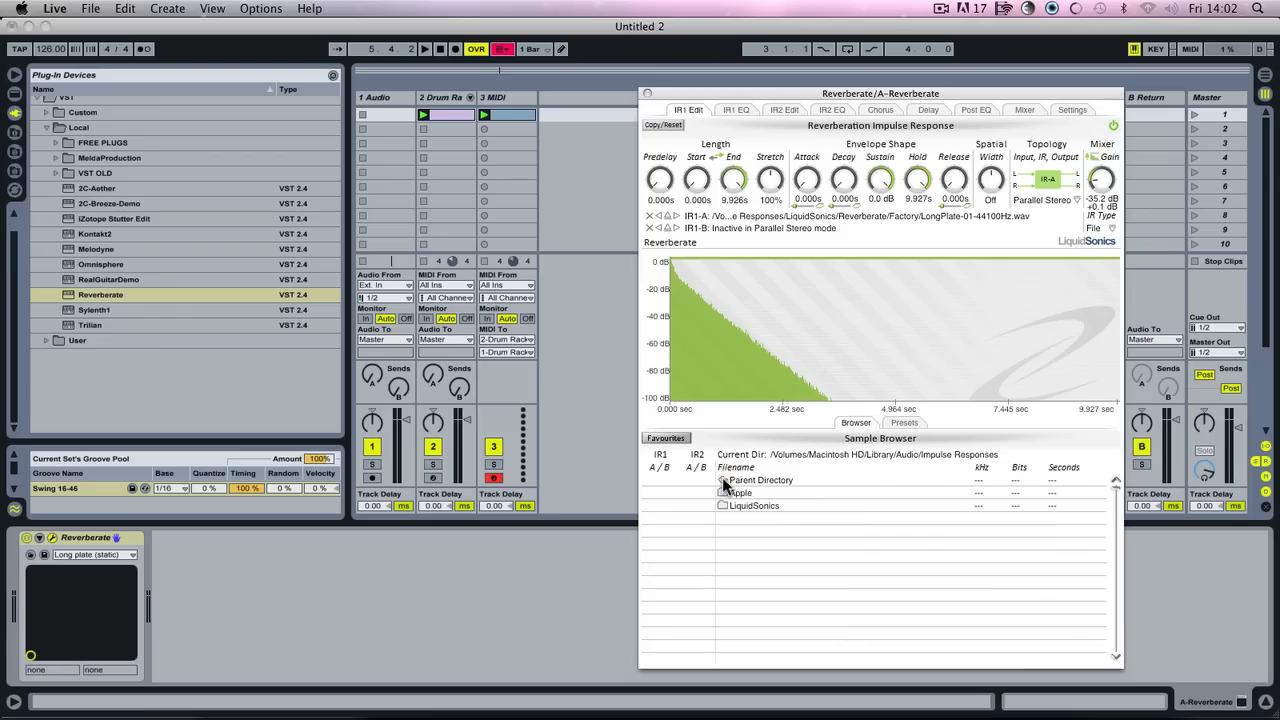
click(723, 480)
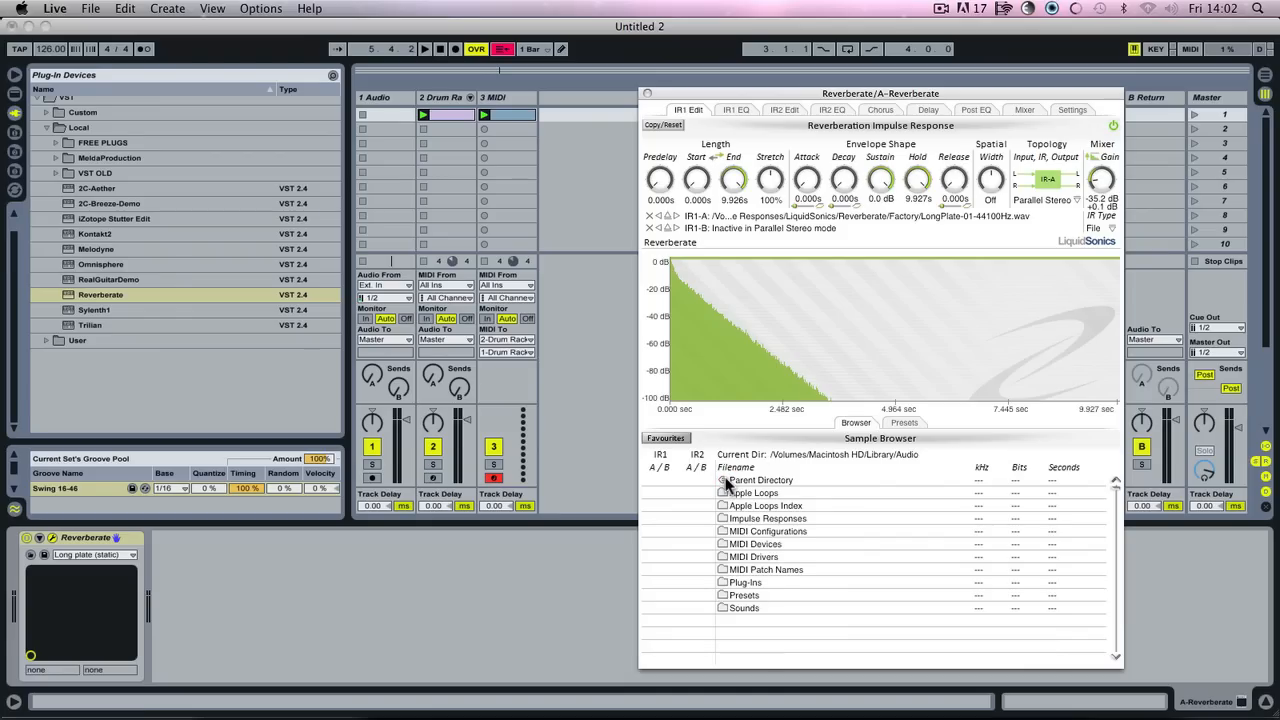
click(725, 482)
click(725, 482)
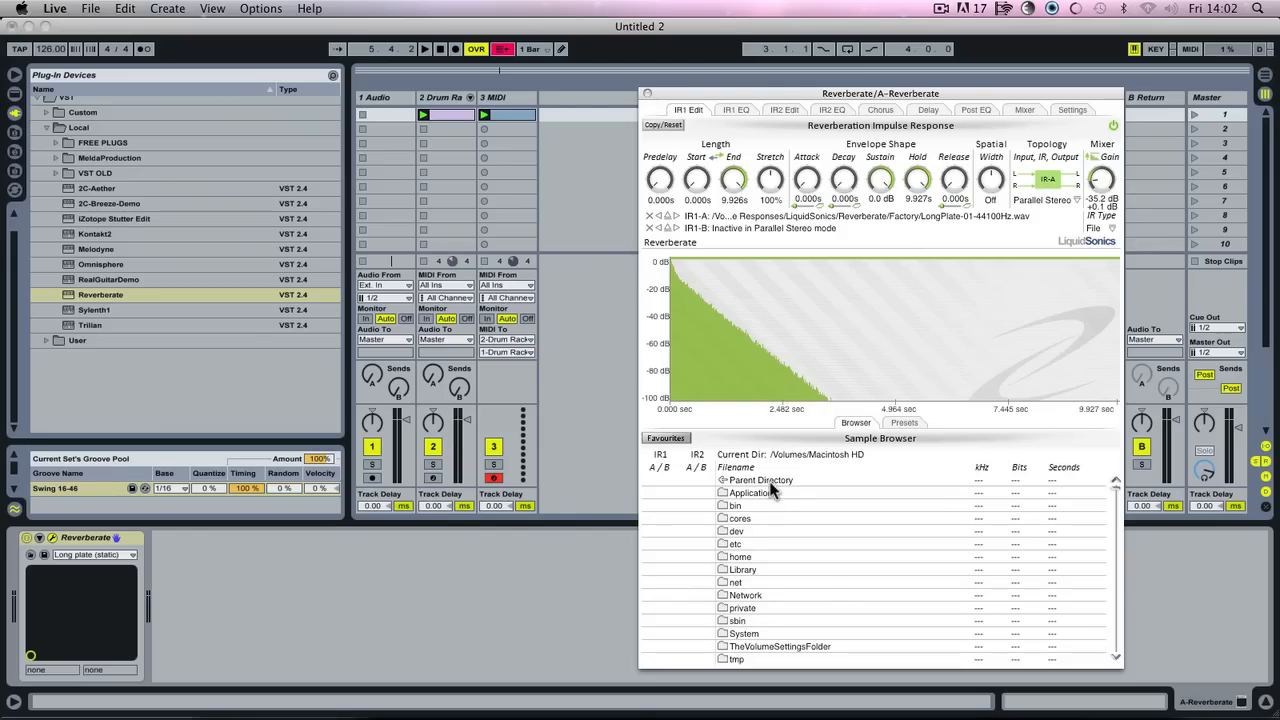
scroll(759, 607, down, 3)
click(738, 621)
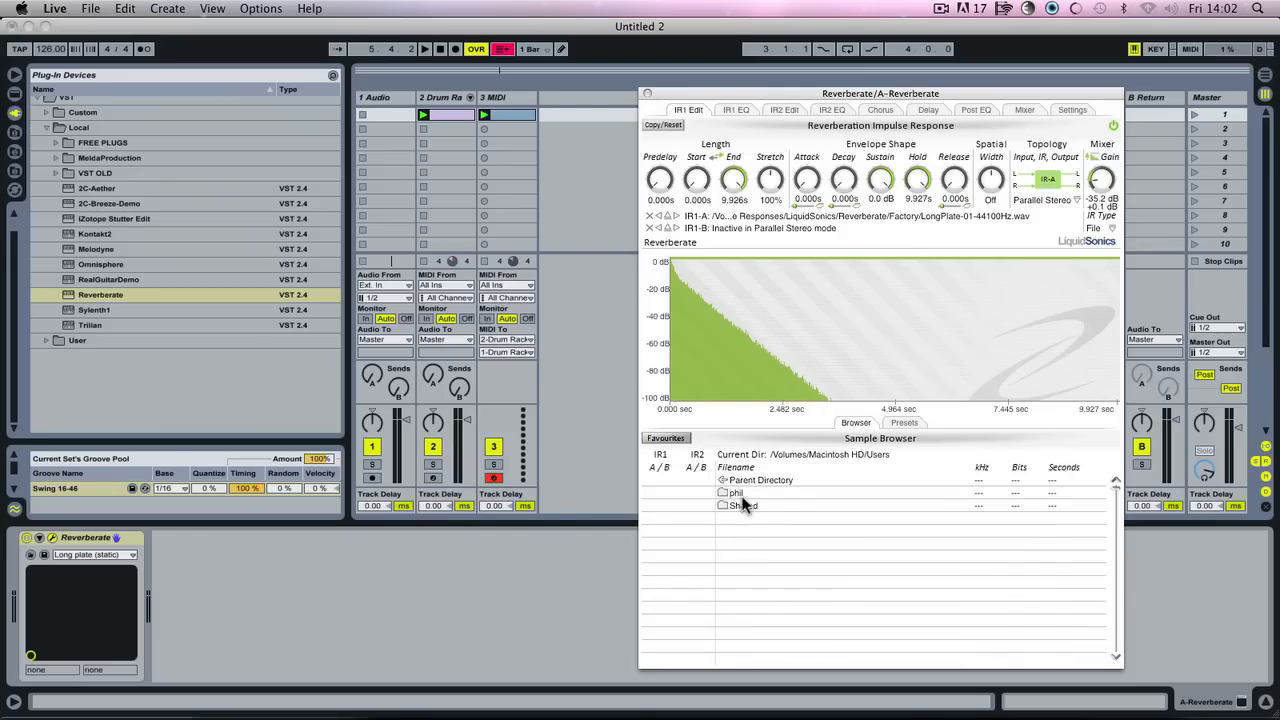
click(738, 494)
click(750, 638)
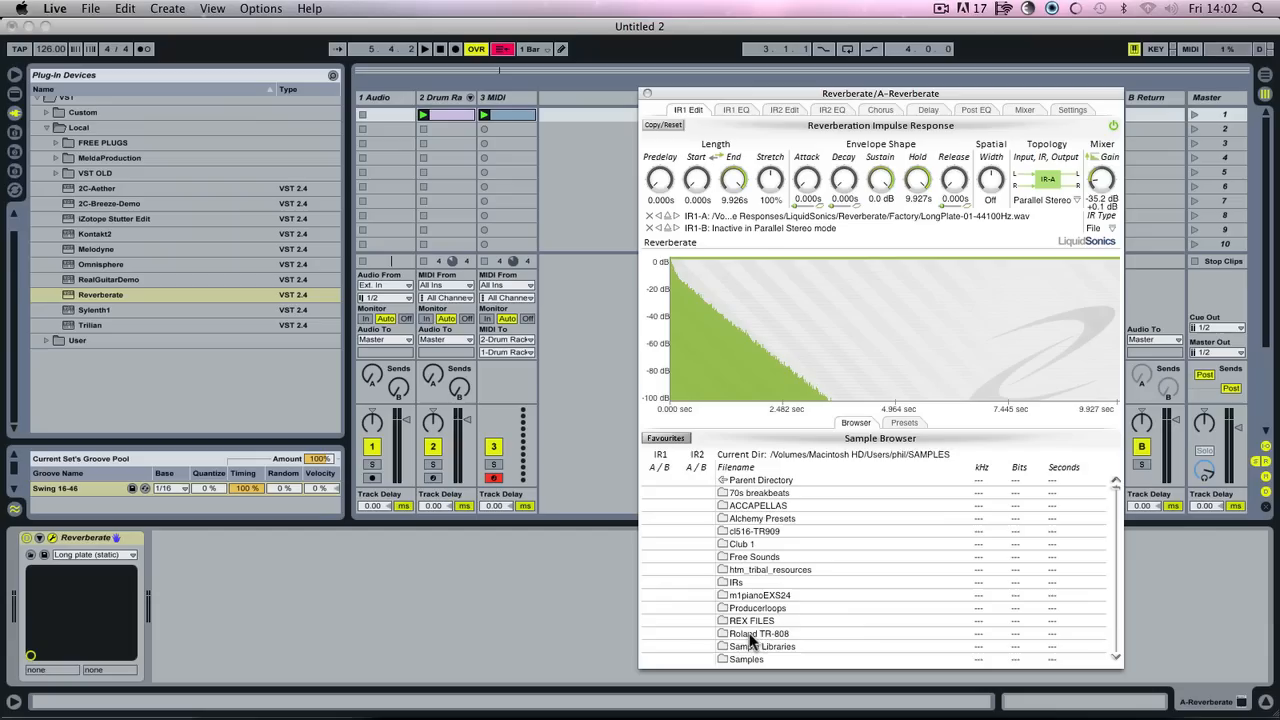
click(729, 583)
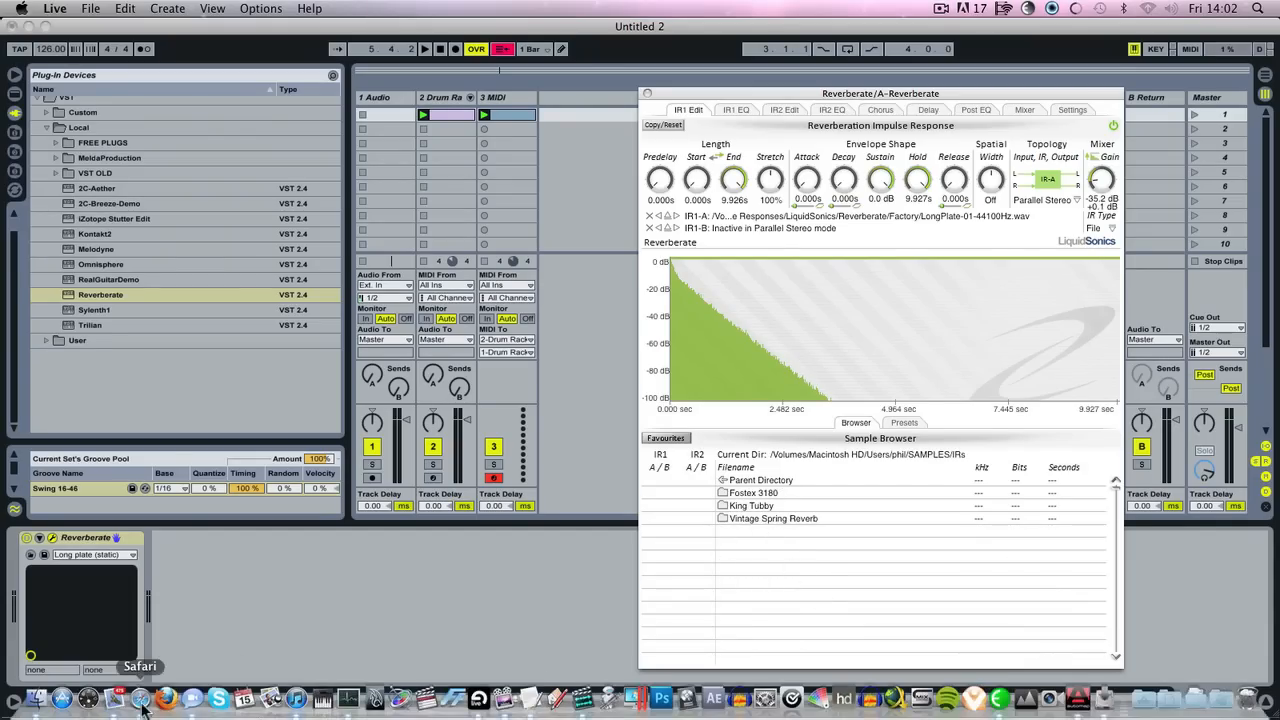
Step: Switch to Safari and close the Shine and Microphone for Vocal Recording forum tabs
click(120, 708)
click(1020, 47)
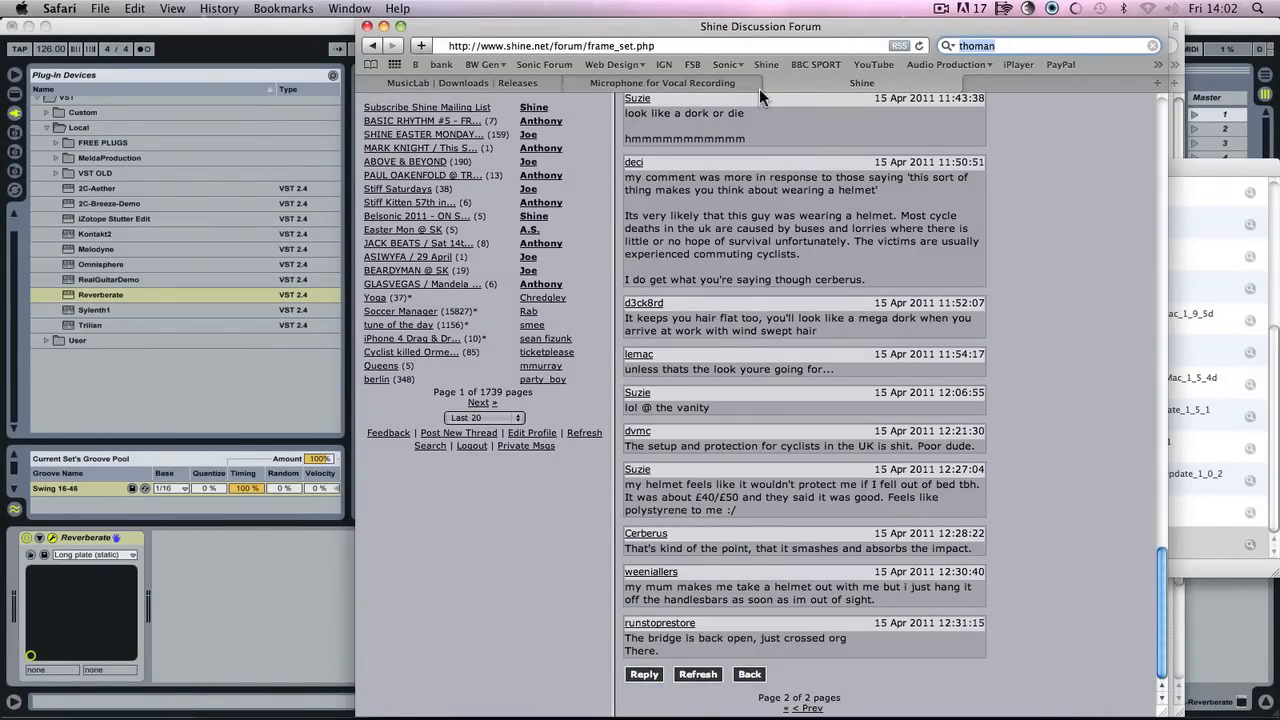
click(684, 82)
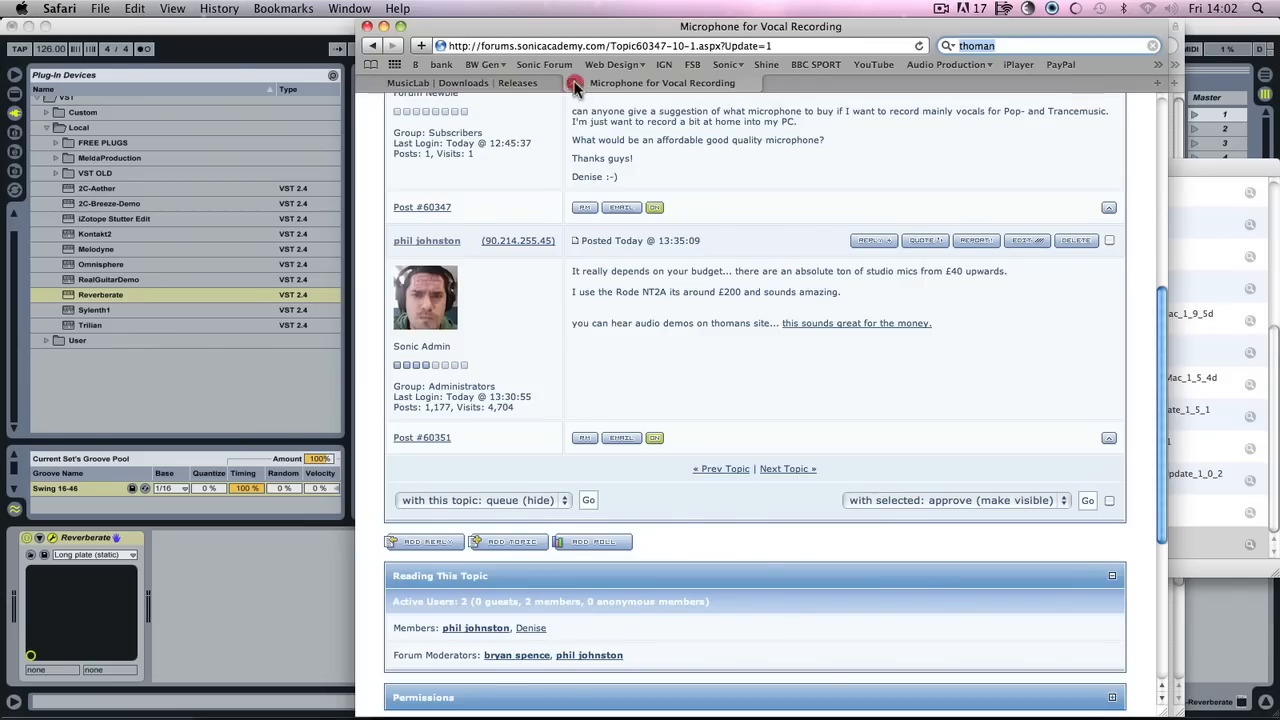
click(573, 82)
Step: Search Google for "king tubby IR"
click(1001, 47)
text(king)
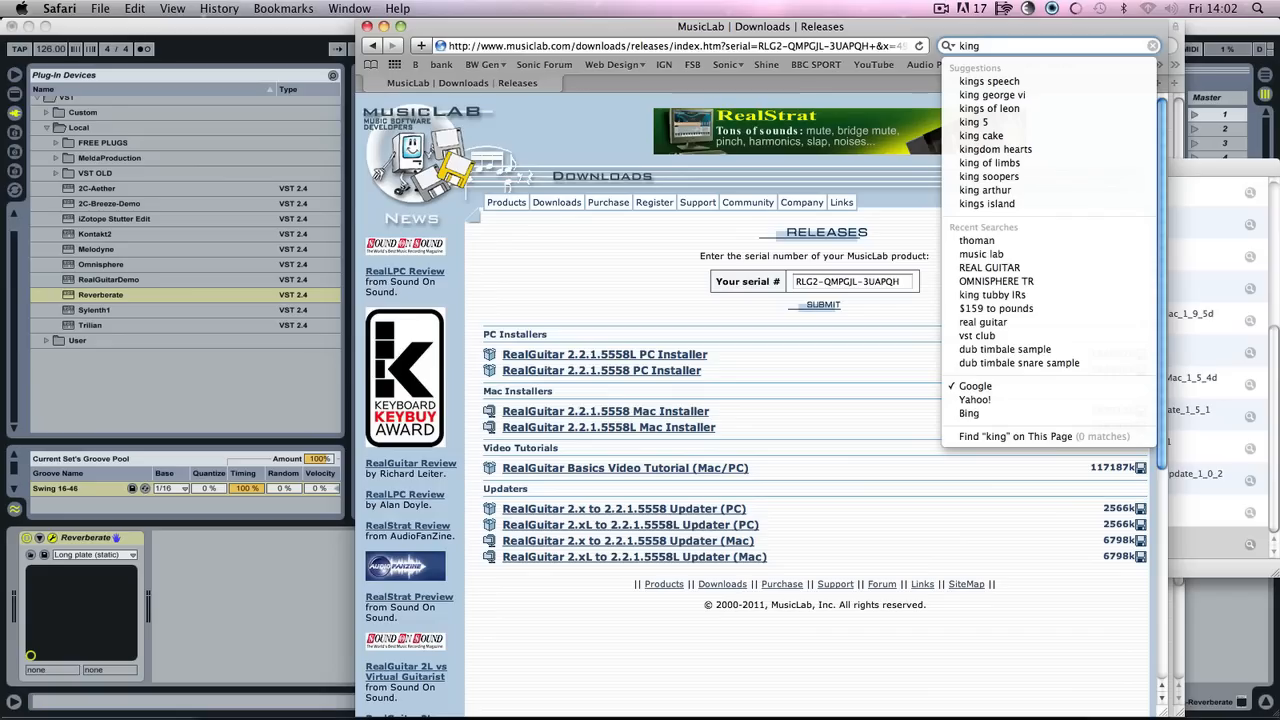
text( tubby )
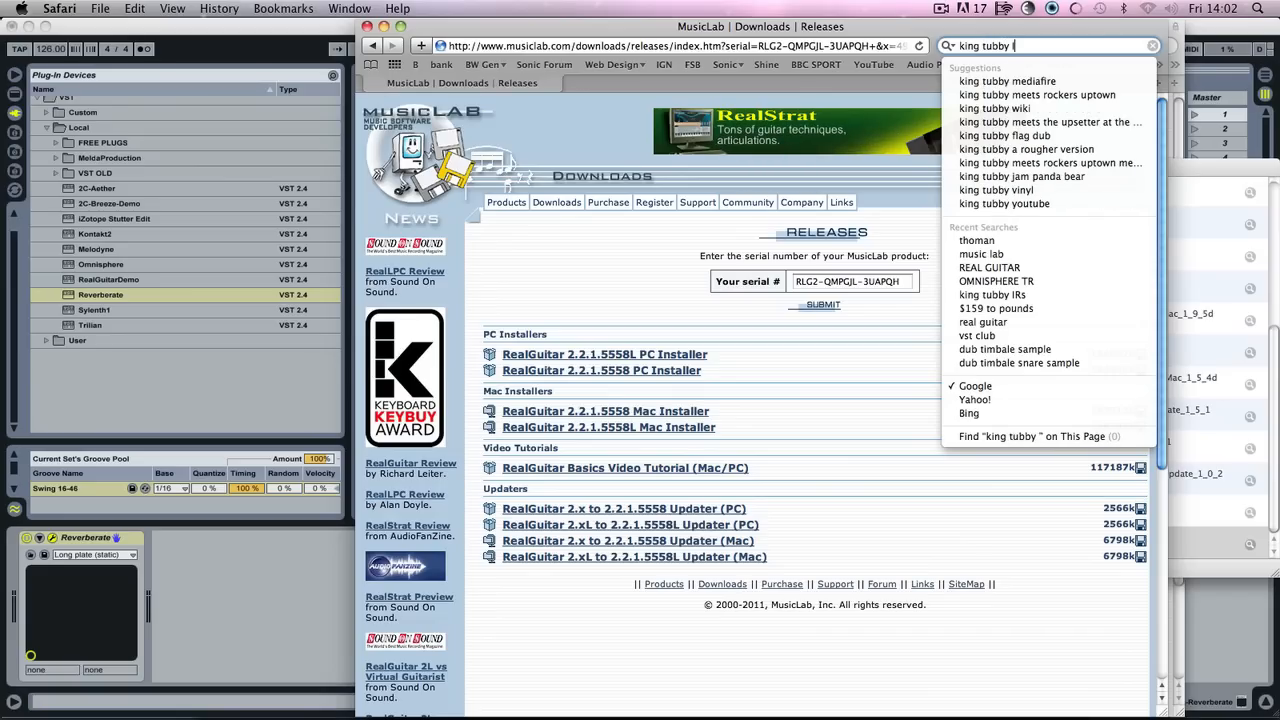
text(IR)
key(Return)
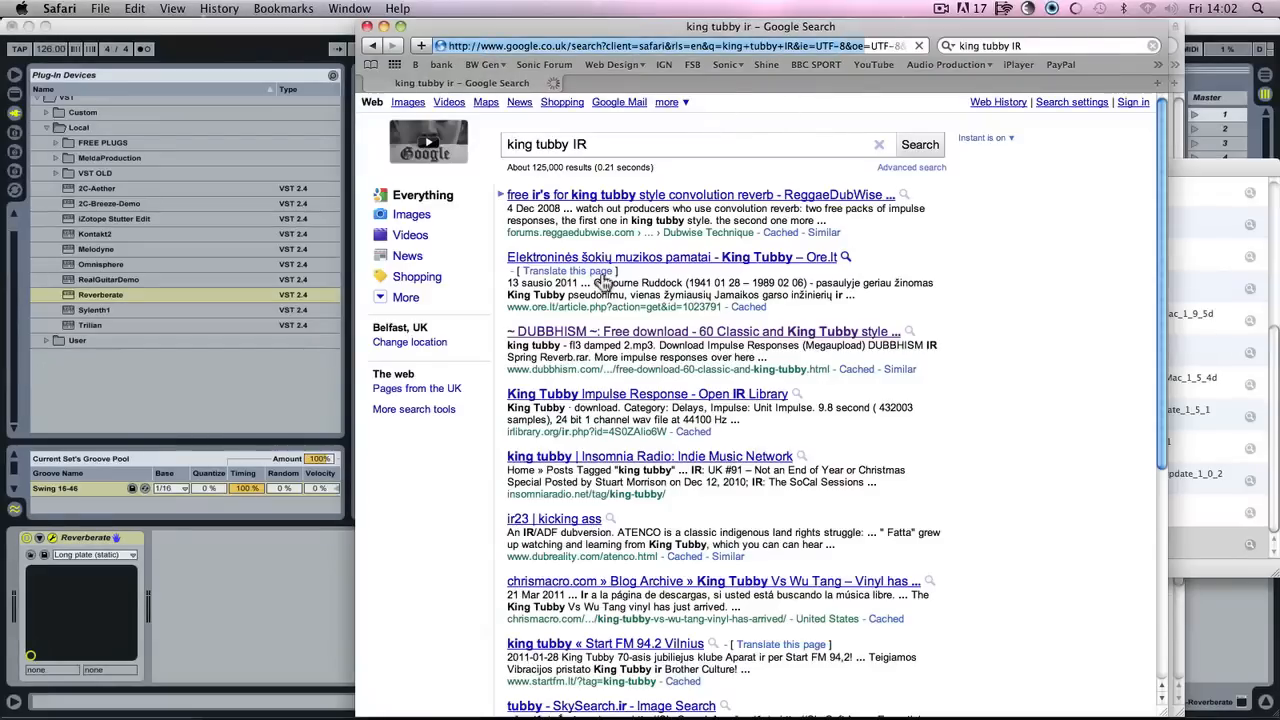
Step: Open the DUBBHISM result offering free King Tubby style impulse responses and look through its page
click(580, 332)
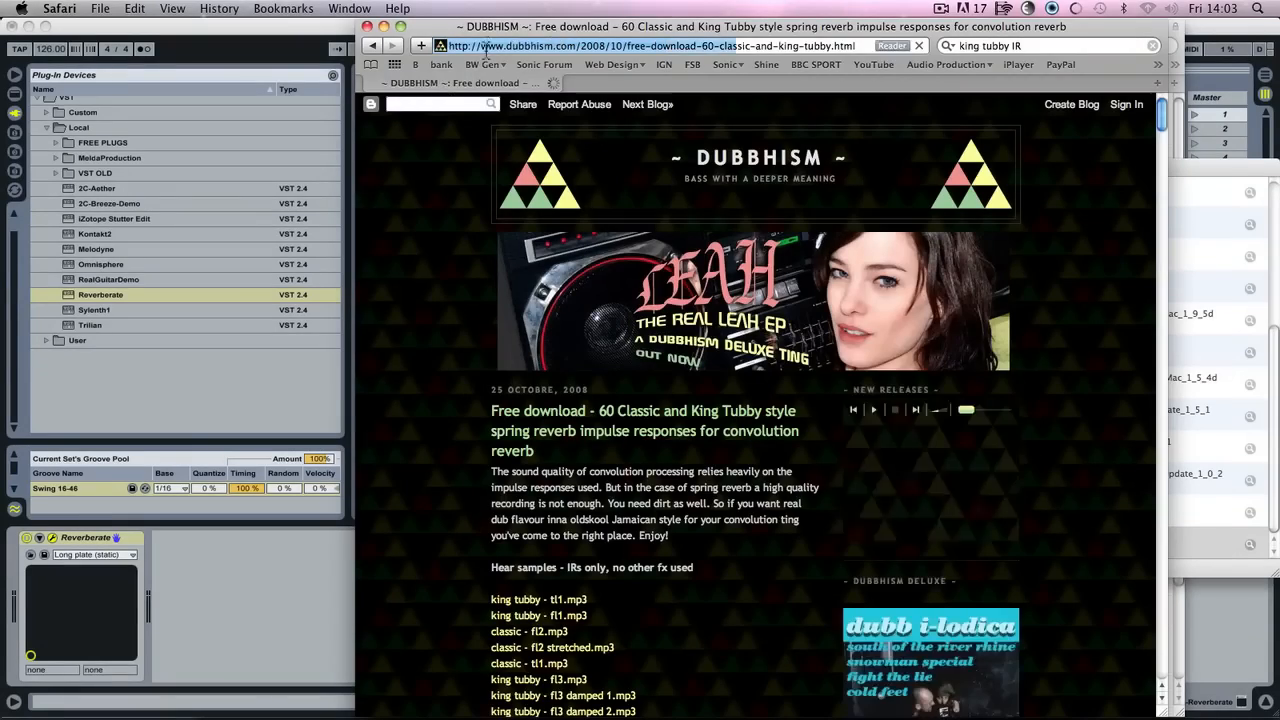
scroll(600, 585, down, 10)
scroll(612, 577, up, 10)
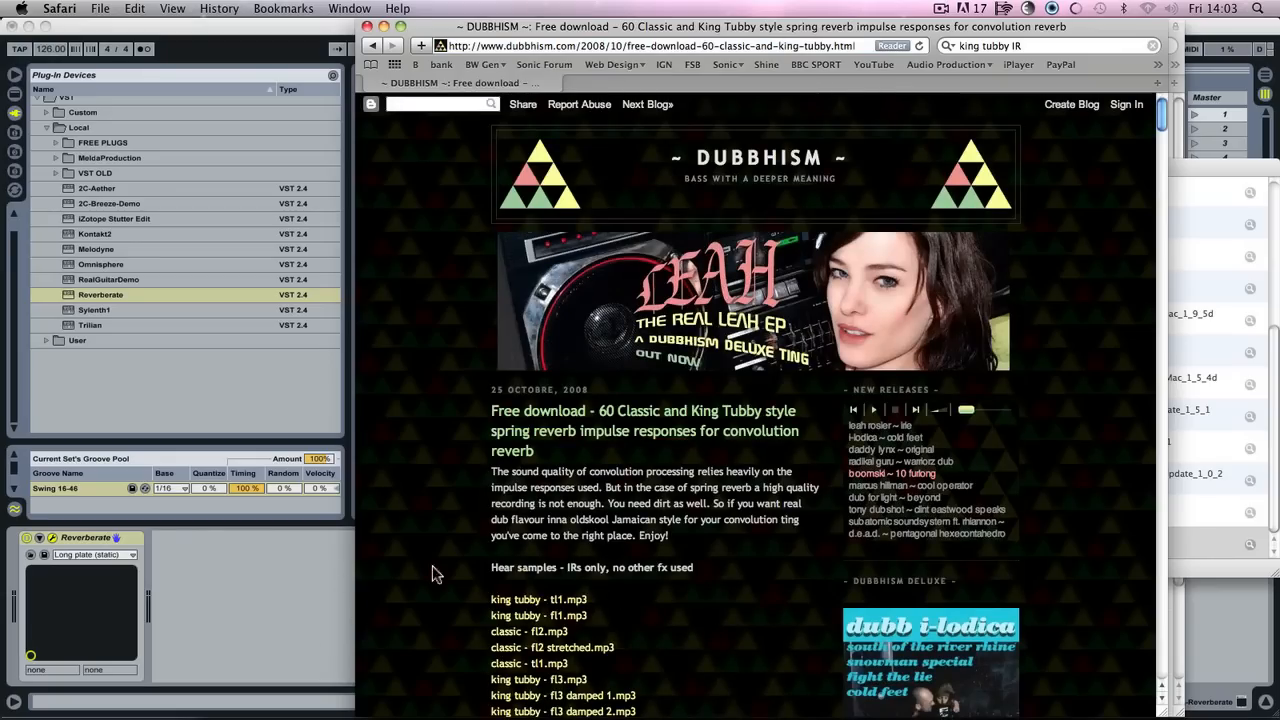
Step: Back in Live, open Reverberate's King Tubby folder and load kingtubby-fl1a.wav into IR1 A and kingtubby-fl1b.wav into IR2 A
click(213, 551)
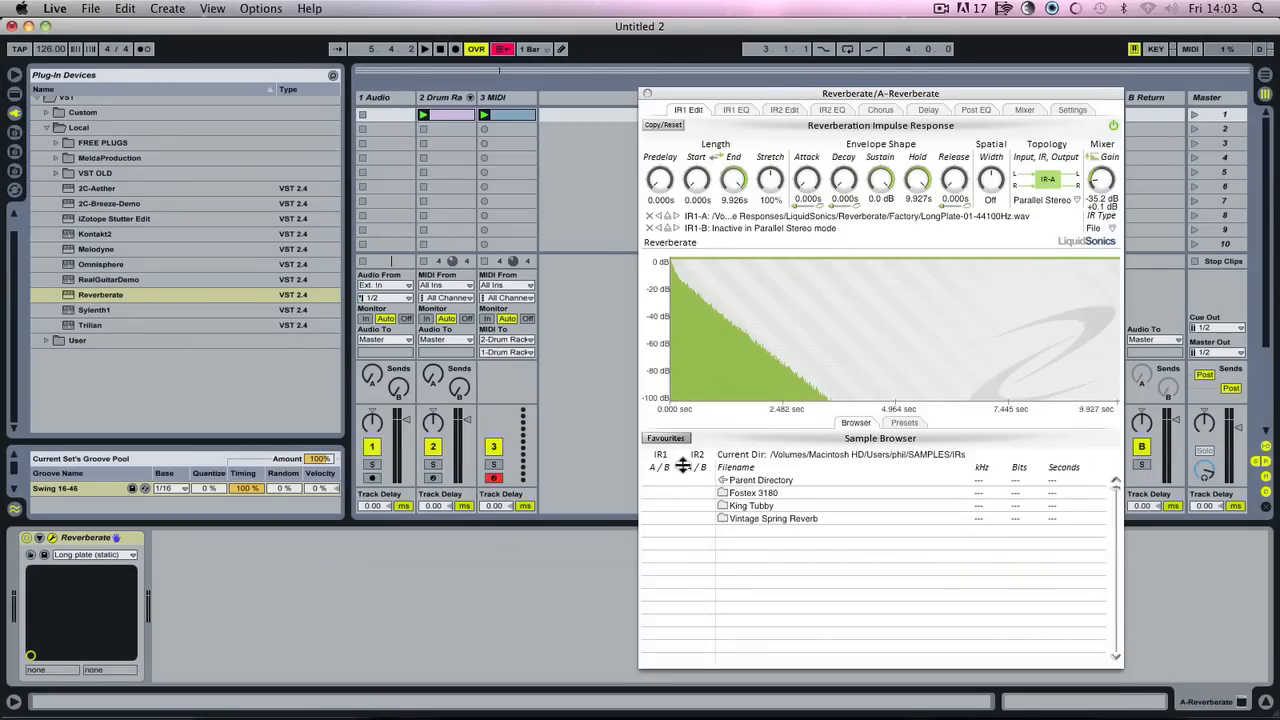
double_click(748, 508)
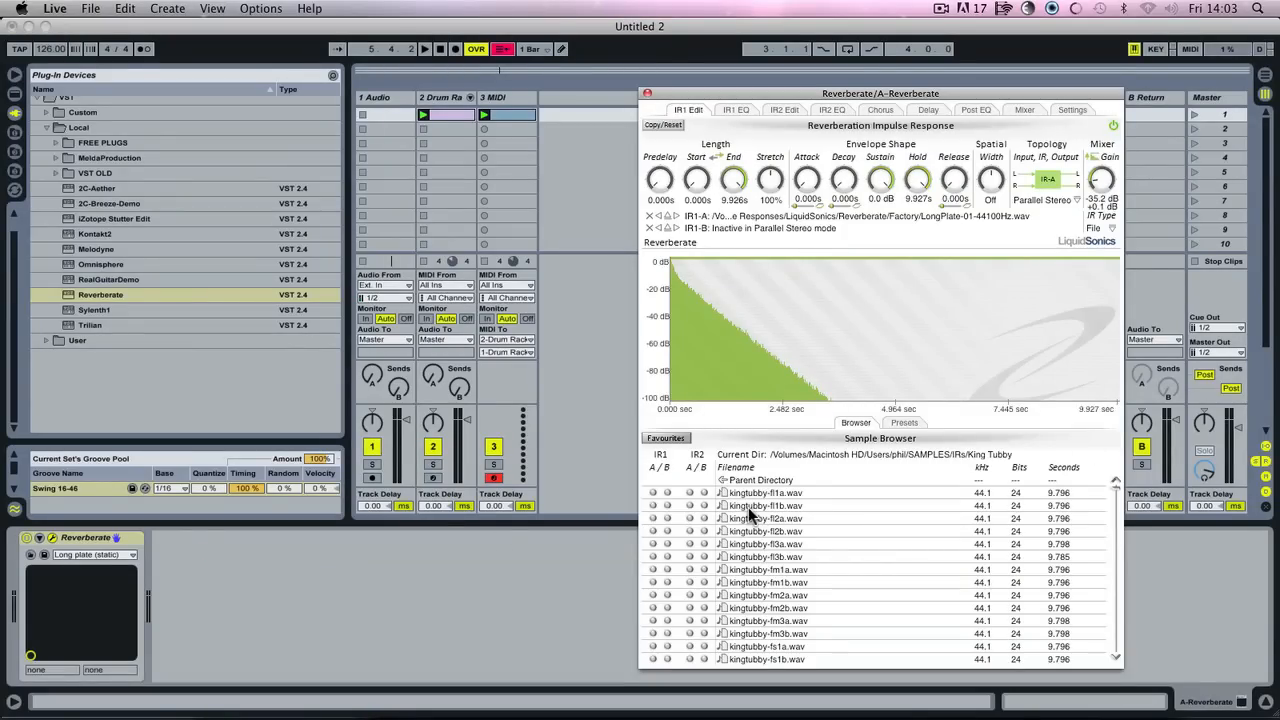
click(655, 492)
click(689, 505)
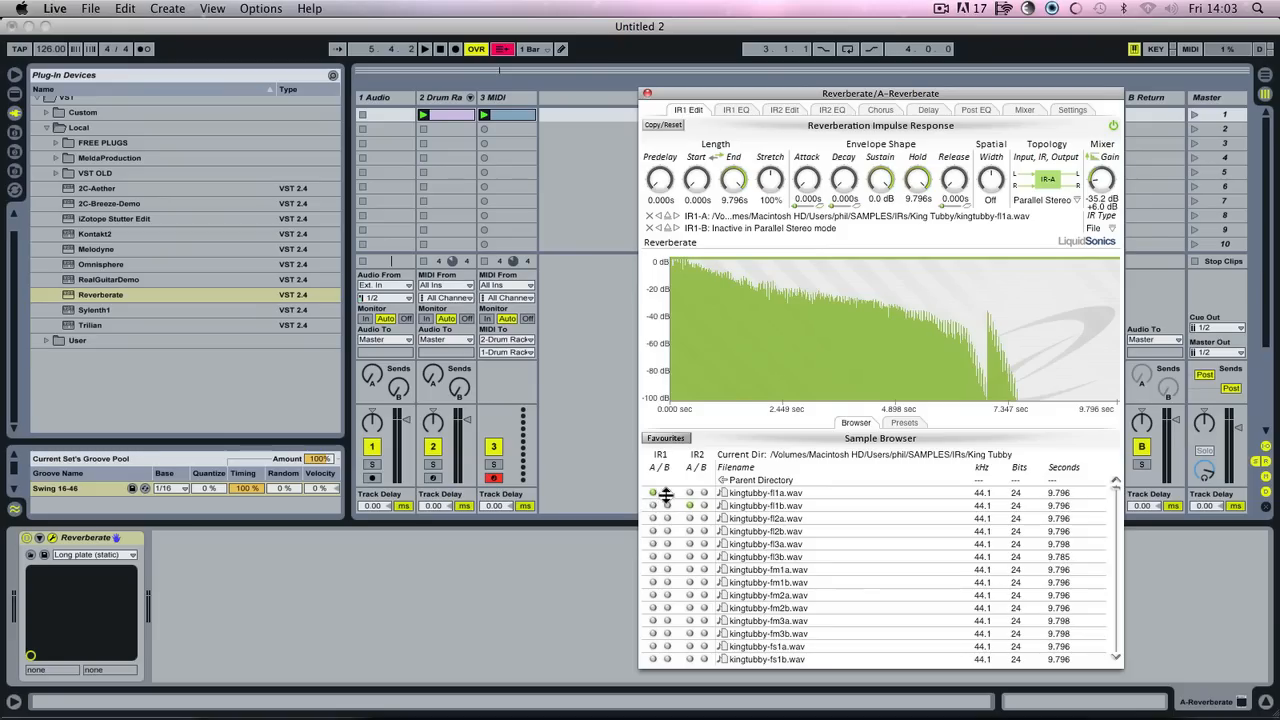
click(1026, 107)
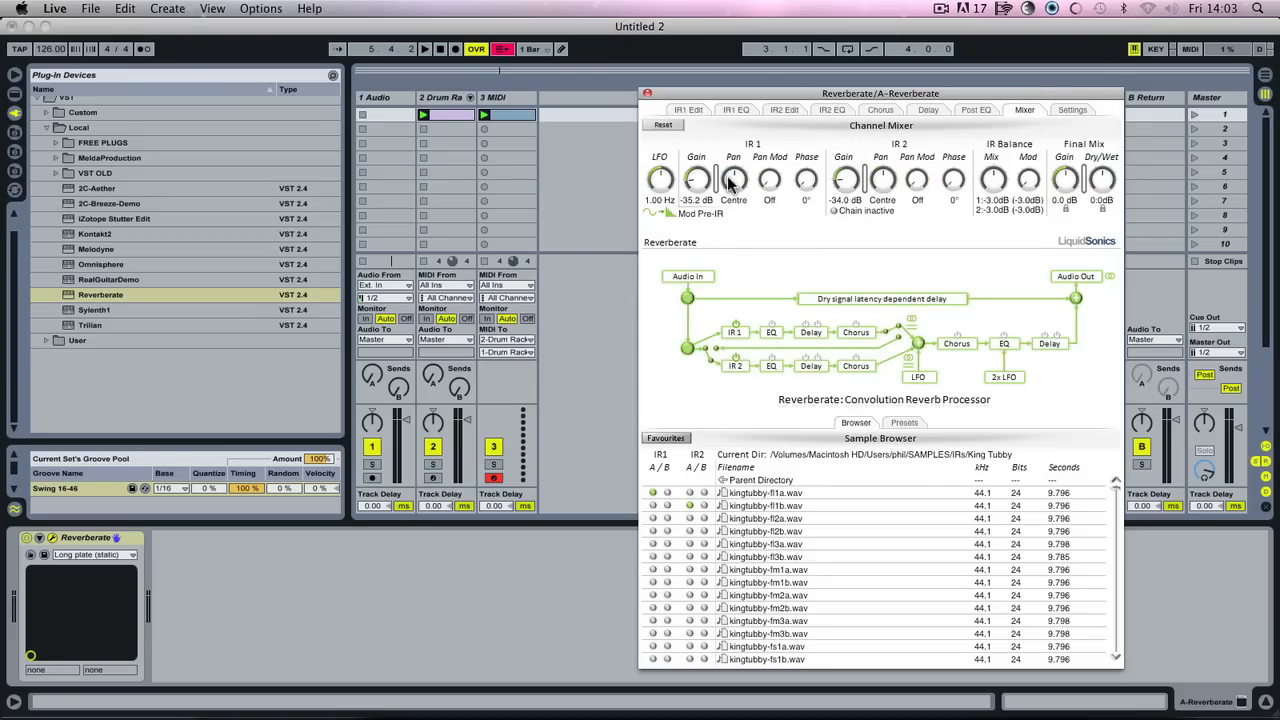
drag(730, 180, 718, 312)
drag(882, 184, 975, 62)
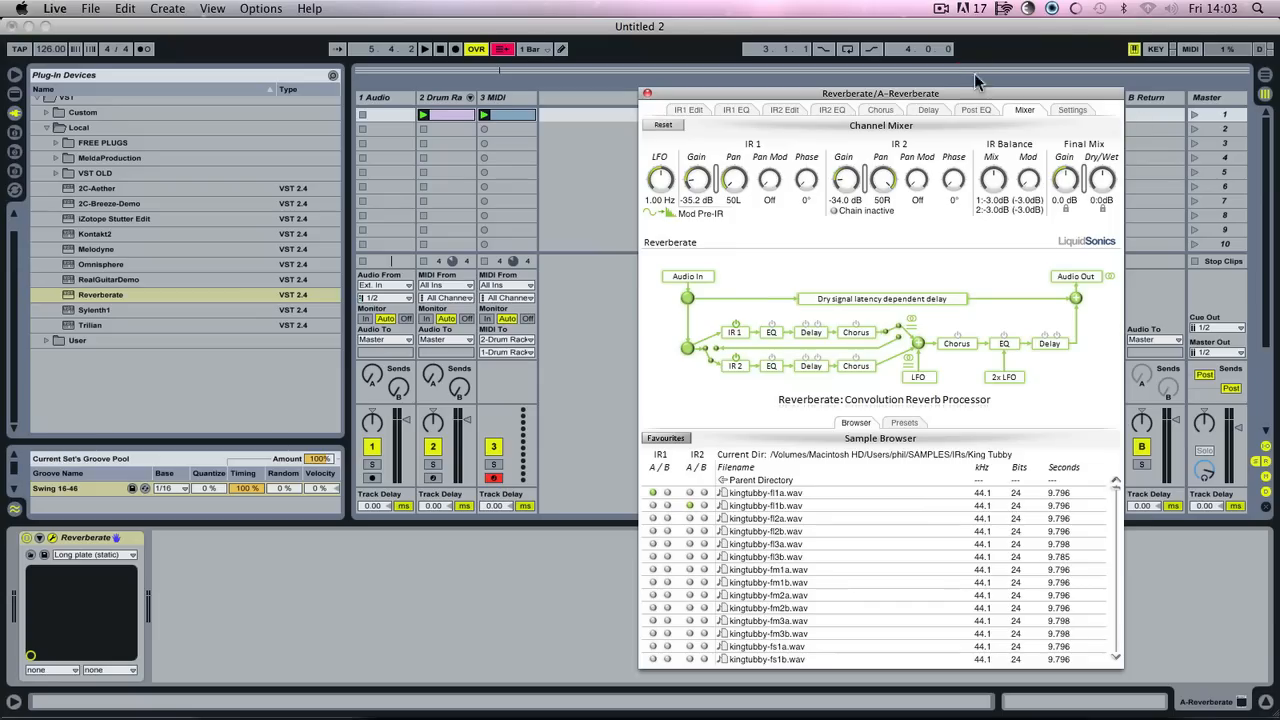
drag(1101, 181, 1126, 24)
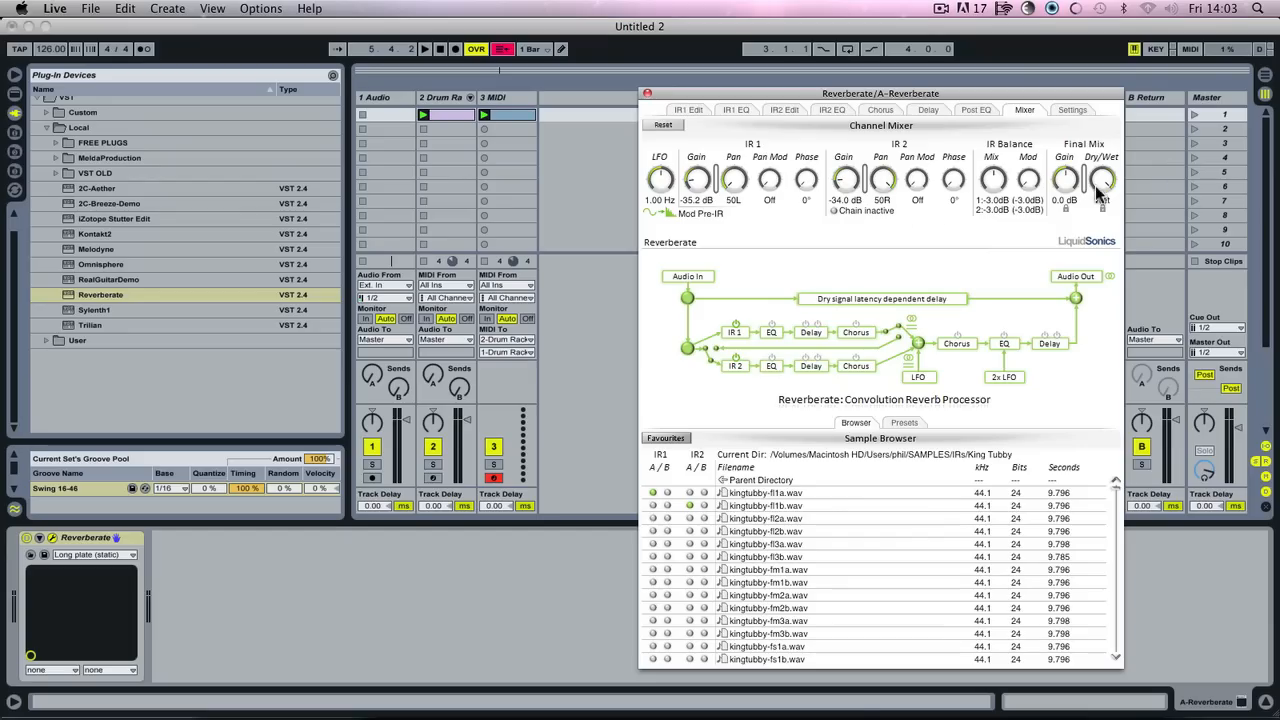
drag(652, 91, 652, 88)
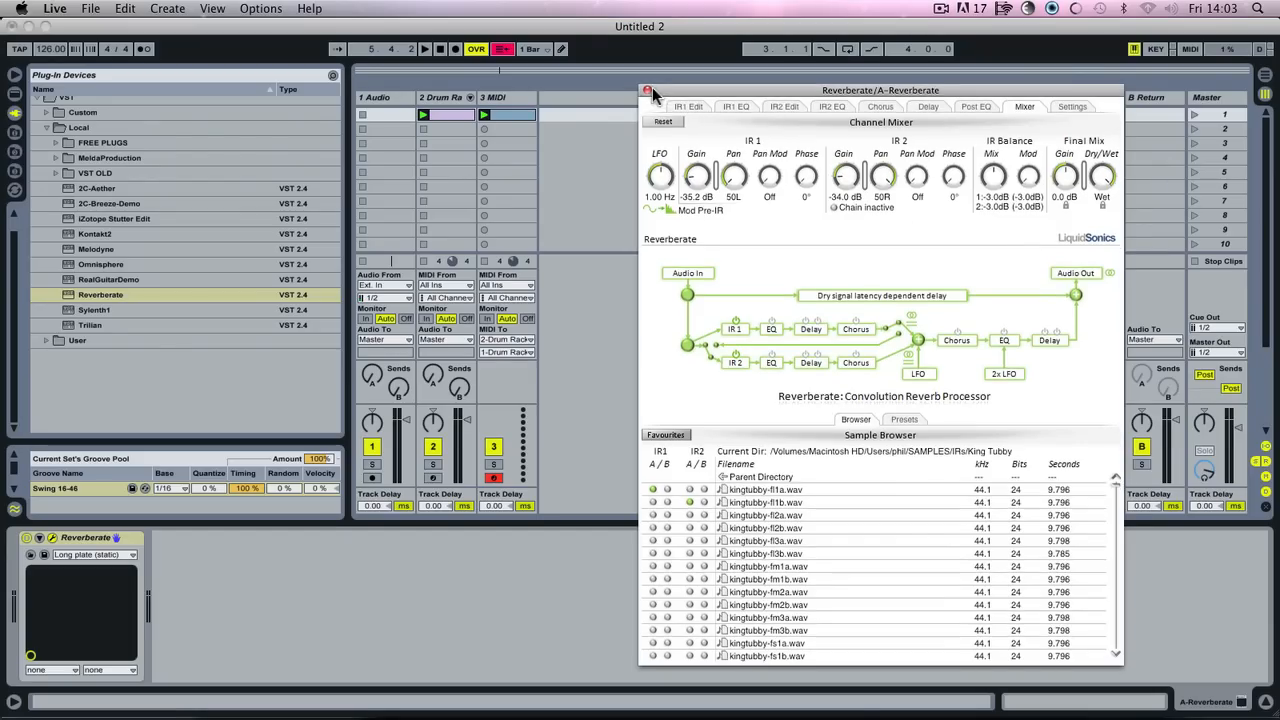
click(647, 90)
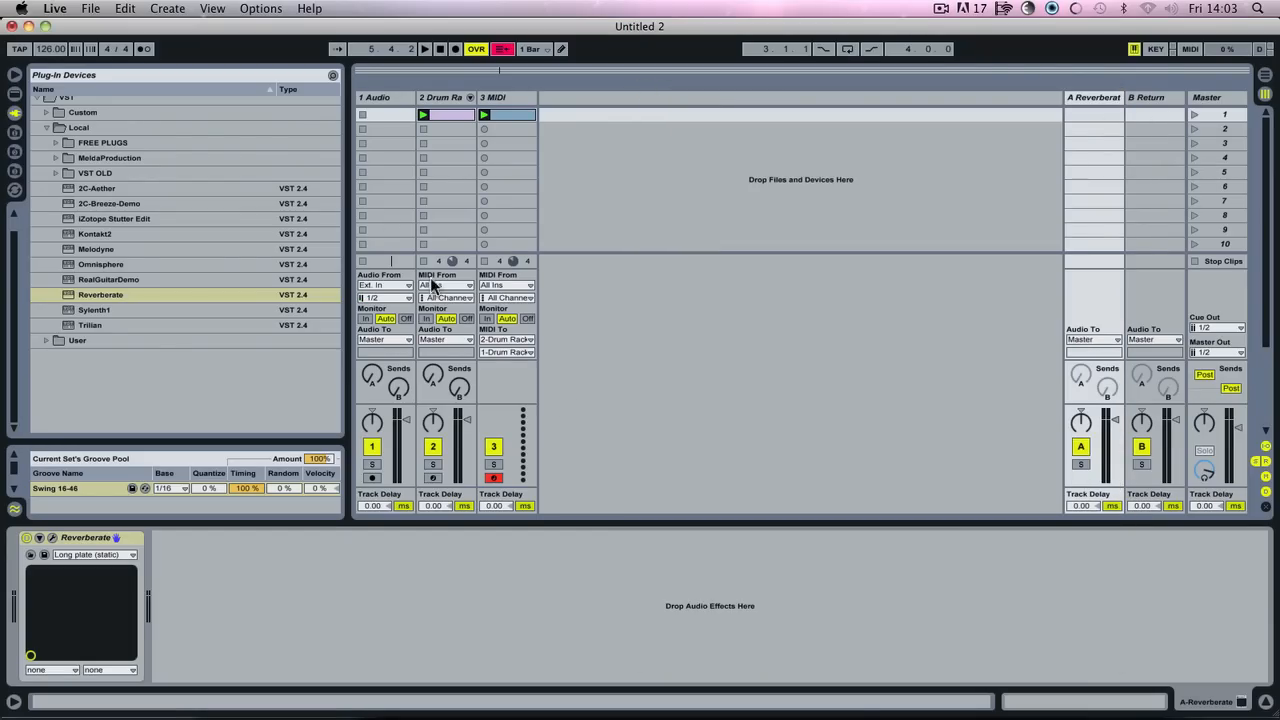
Step: Create a return chain inside the Drum Rack and route its audio to the A-Reverberate return track
click(455, 98)
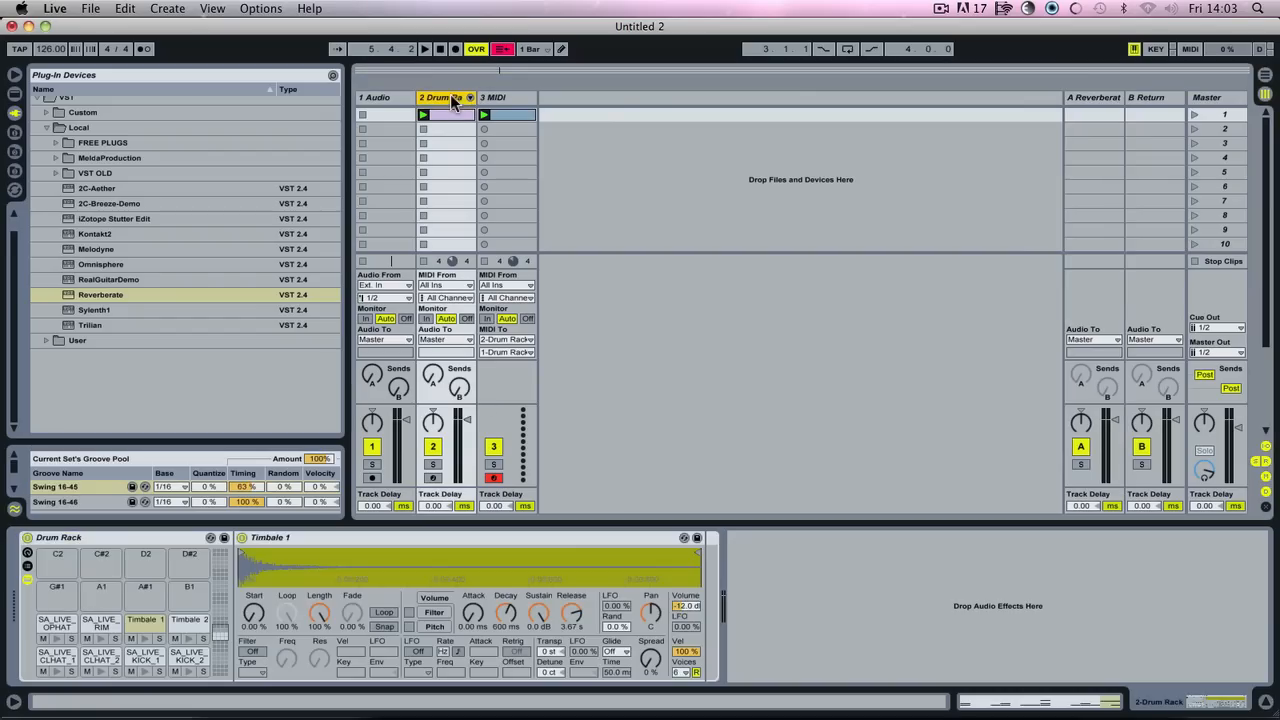
click(27, 566)
click(28, 651)
click(28, 668)
right_click(376, 640)
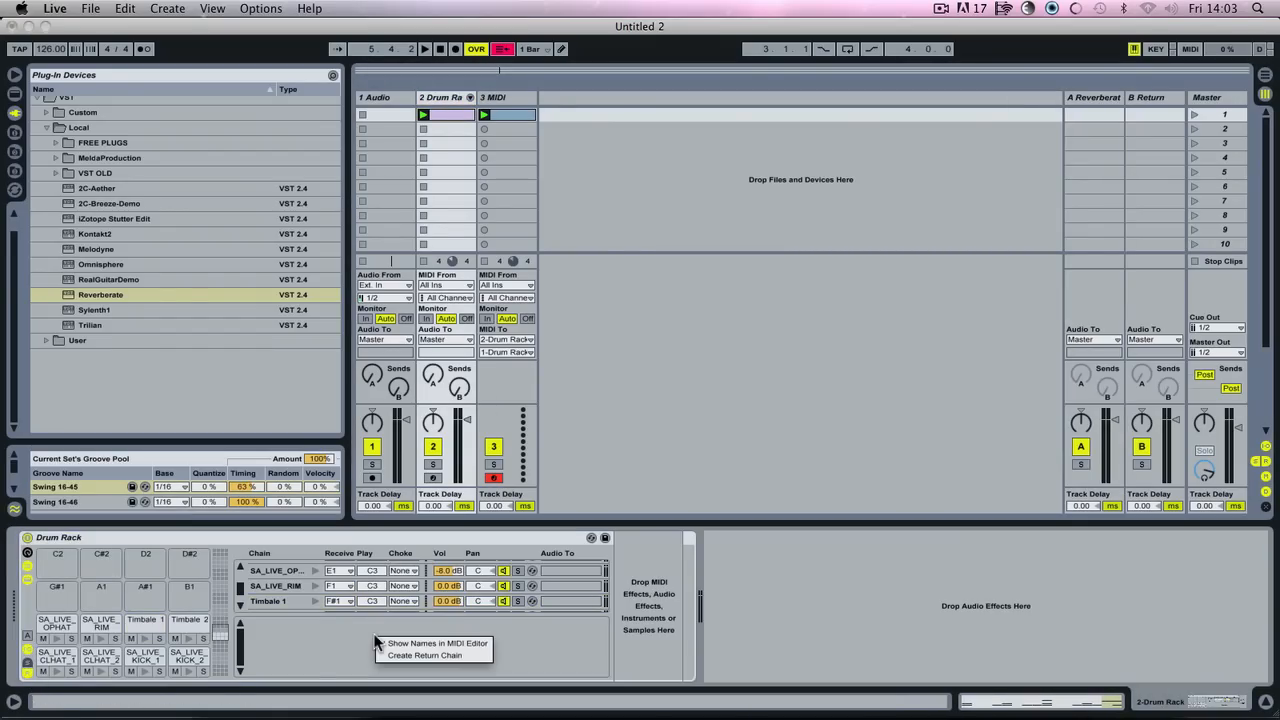
click(395, 655)
click(592, 624)
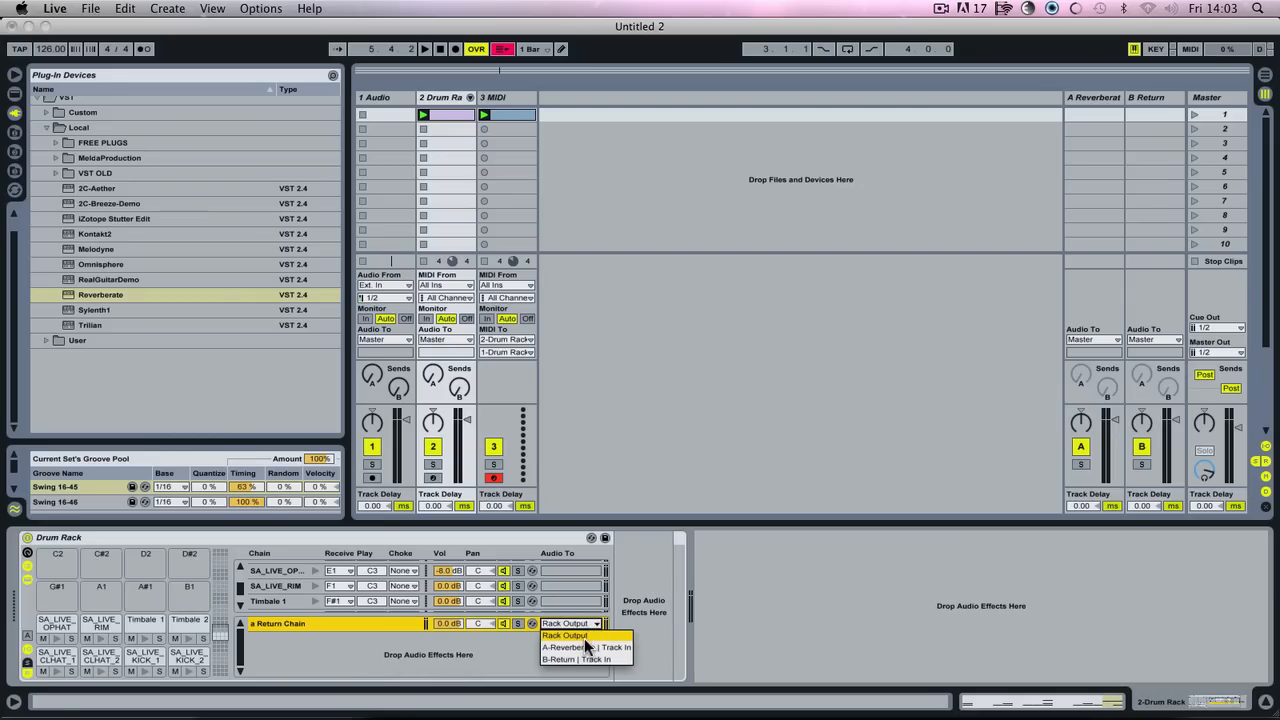
click(585, 648)
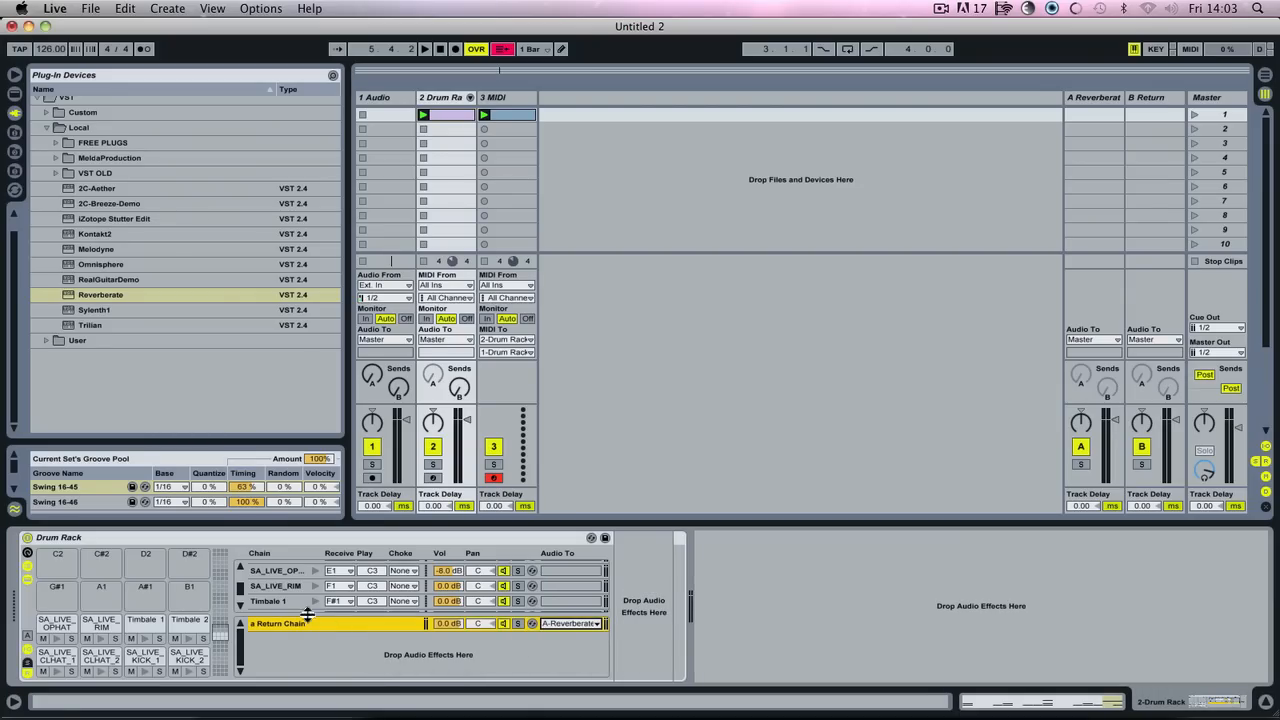
Step: Unfold the Drum Rack track into its chains and, with playback running, set the Timbale 1 chain's send a to 0.0 dB
click(1092, 97)
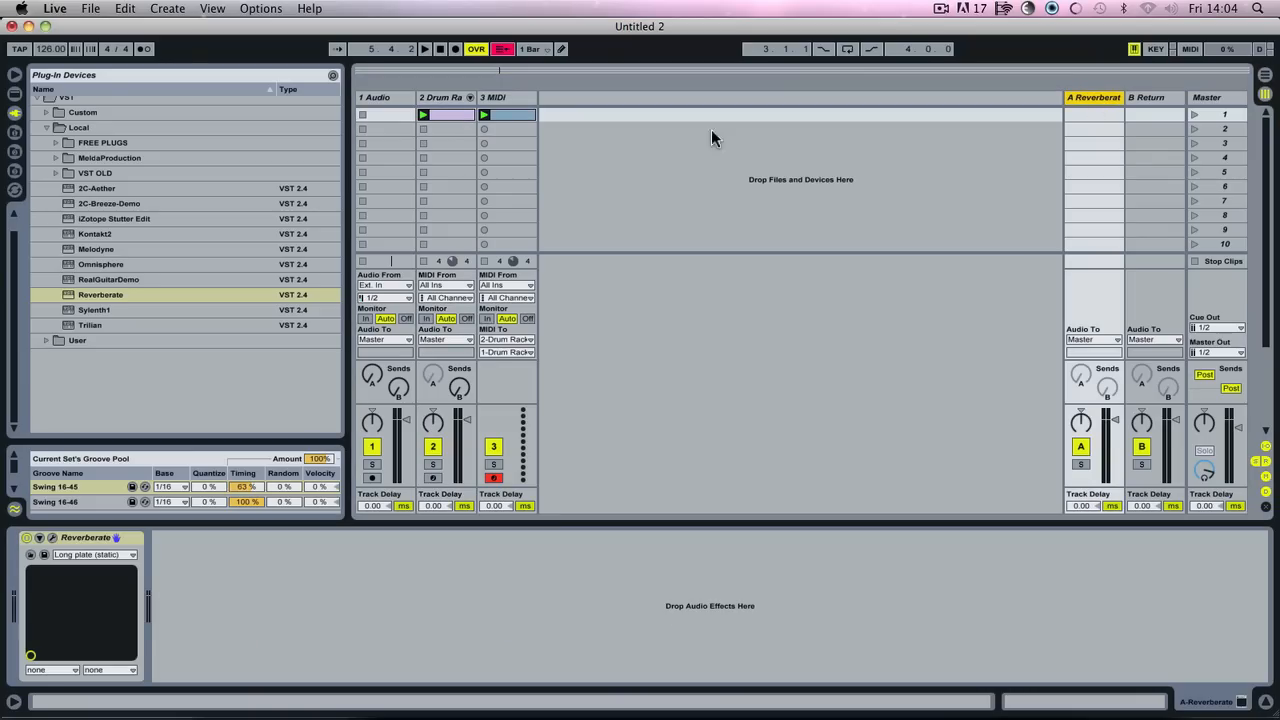
click(468, 98)
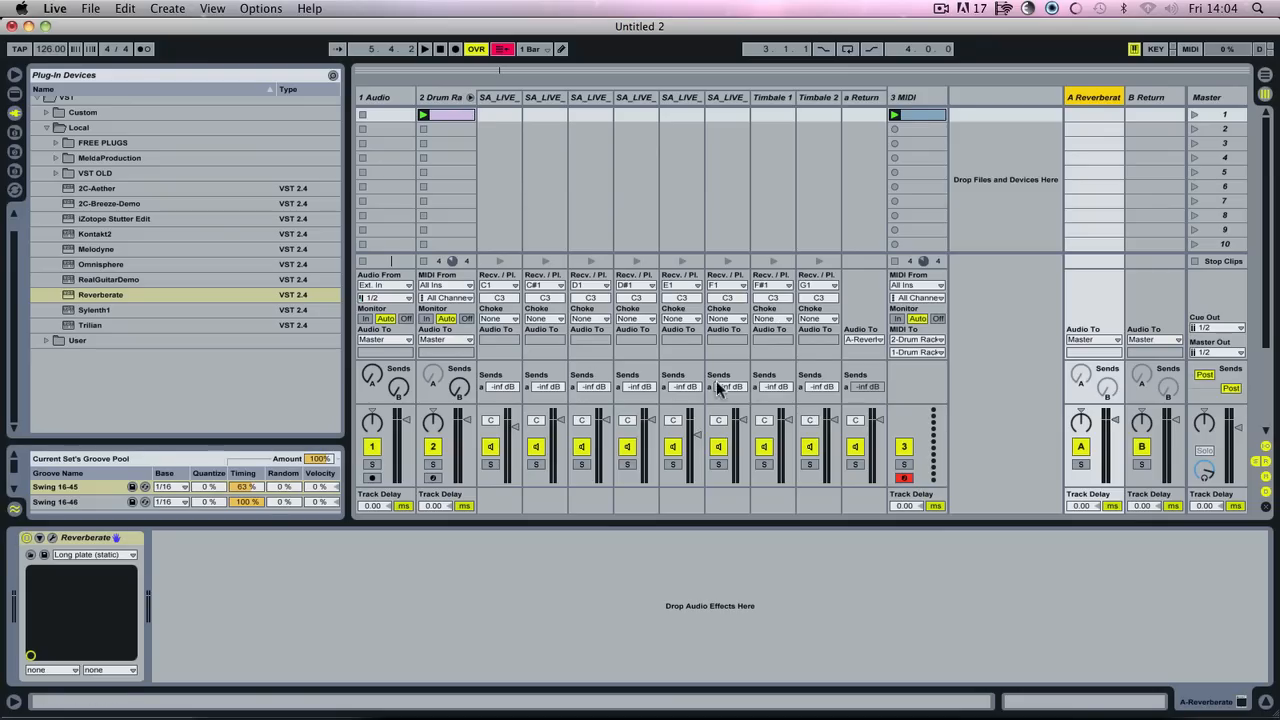
key(space)
drag(770, 390, 770, 364)
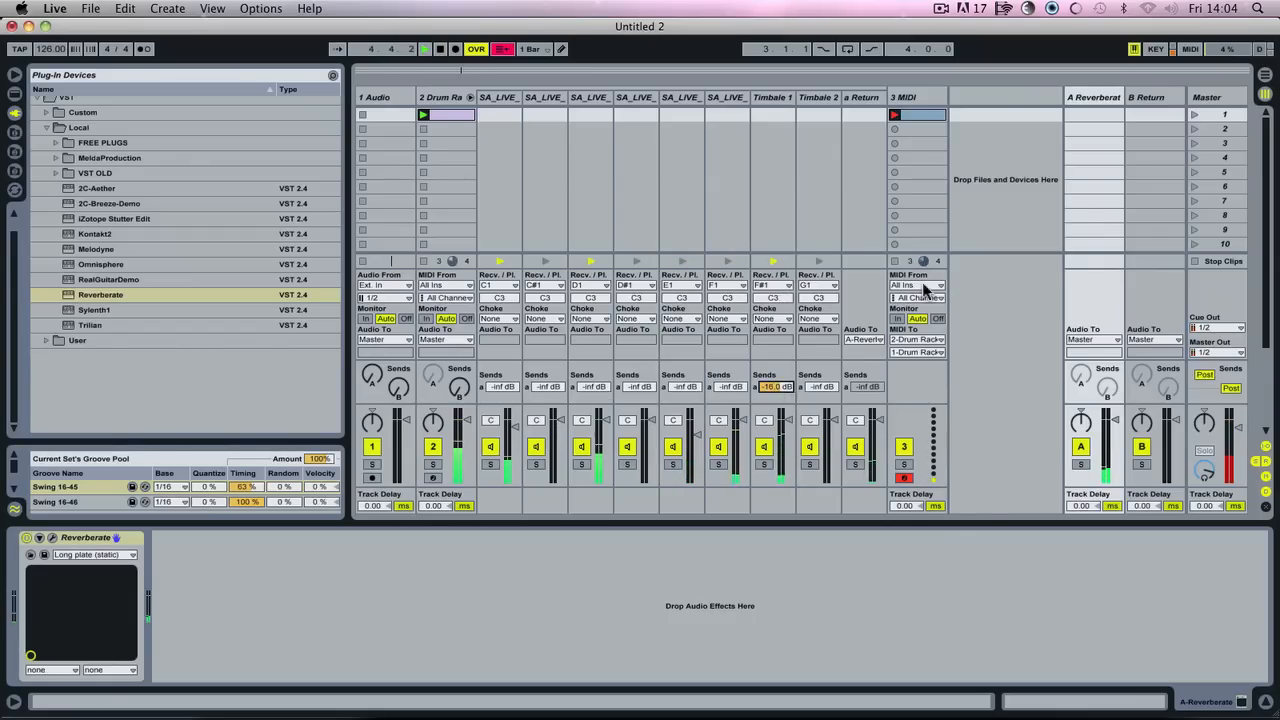
mouse_move(775, 387)
mouse_down()
mouse_move(775, 357)
mouse_move(785, 385)
mouse_up()
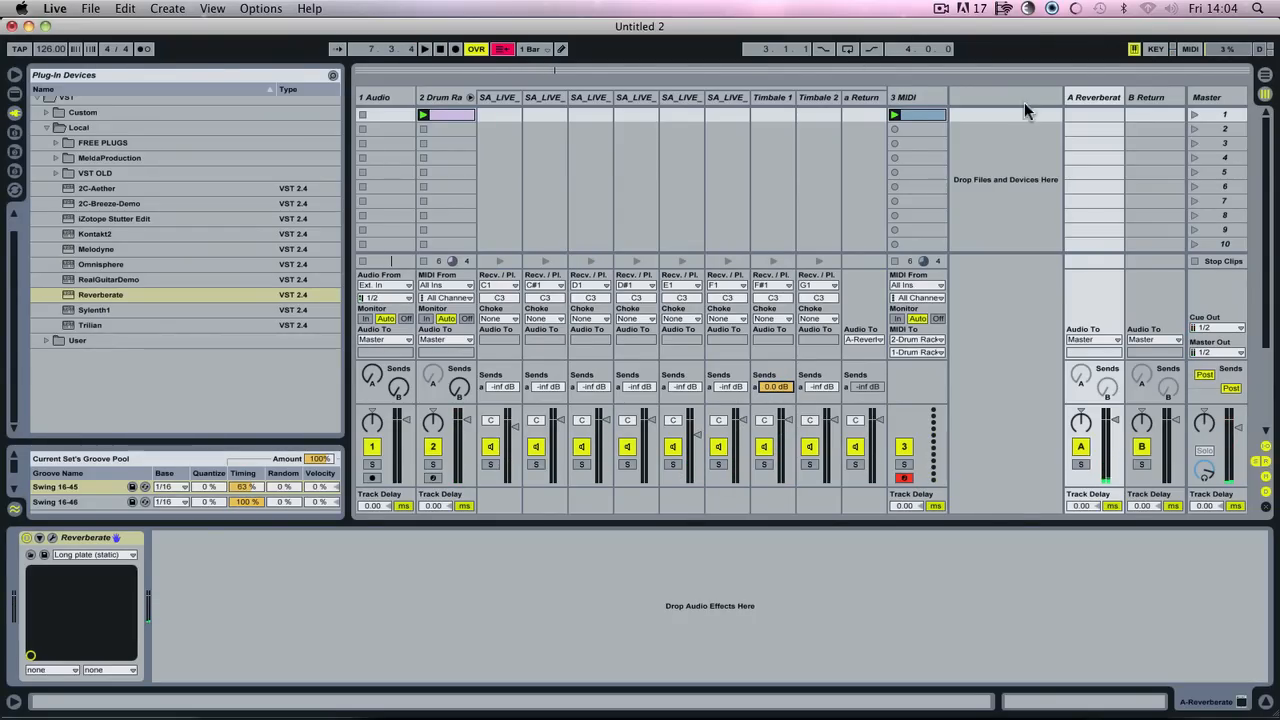
Step: Replace Reverberate's impulse responses with kingtubby-fl2a.wav in IR1 A and kingtubby-fl2b.wav in IR2 A, and close the plug-in window
click(1088, 101)
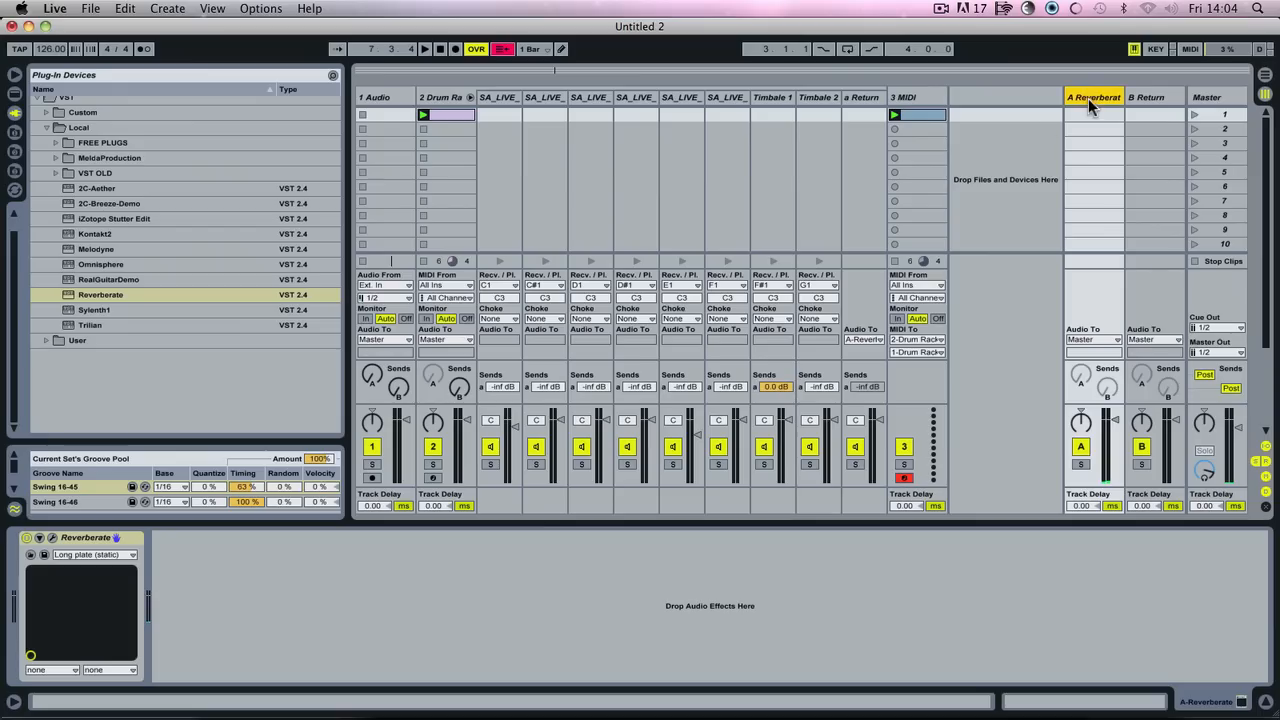
click(80, 533)
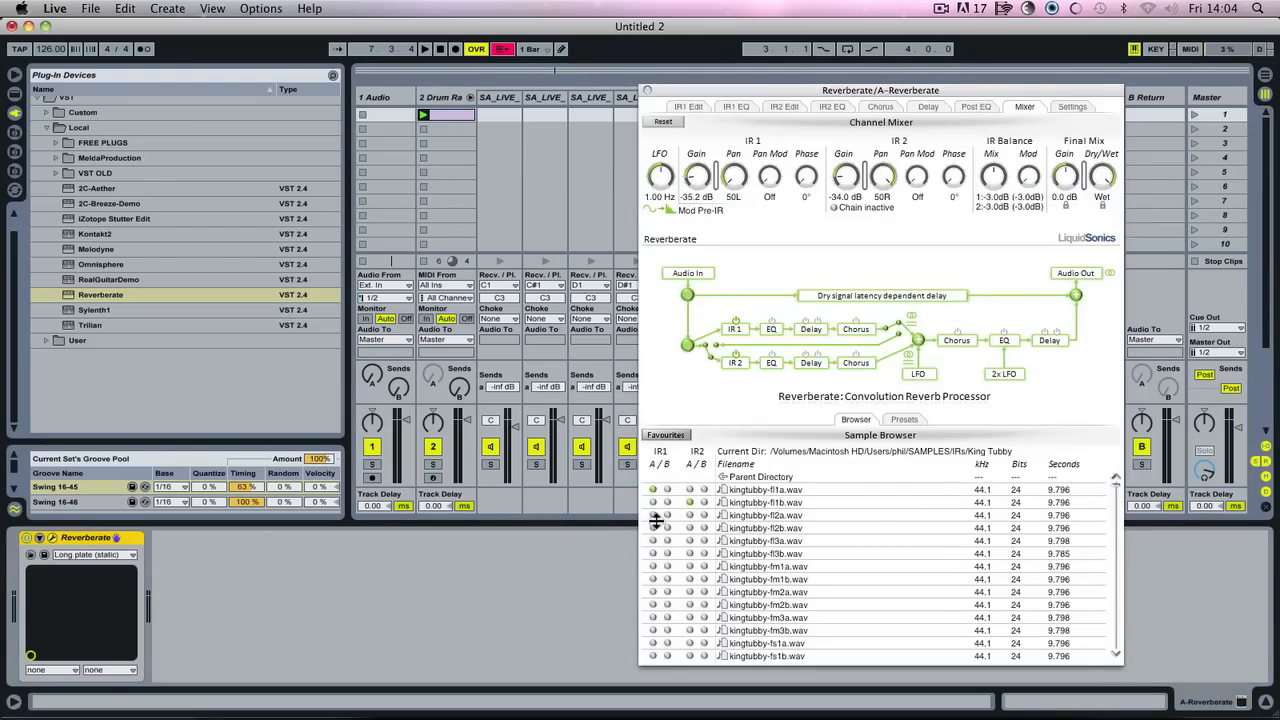
click(655, 516)
click(688, 524)
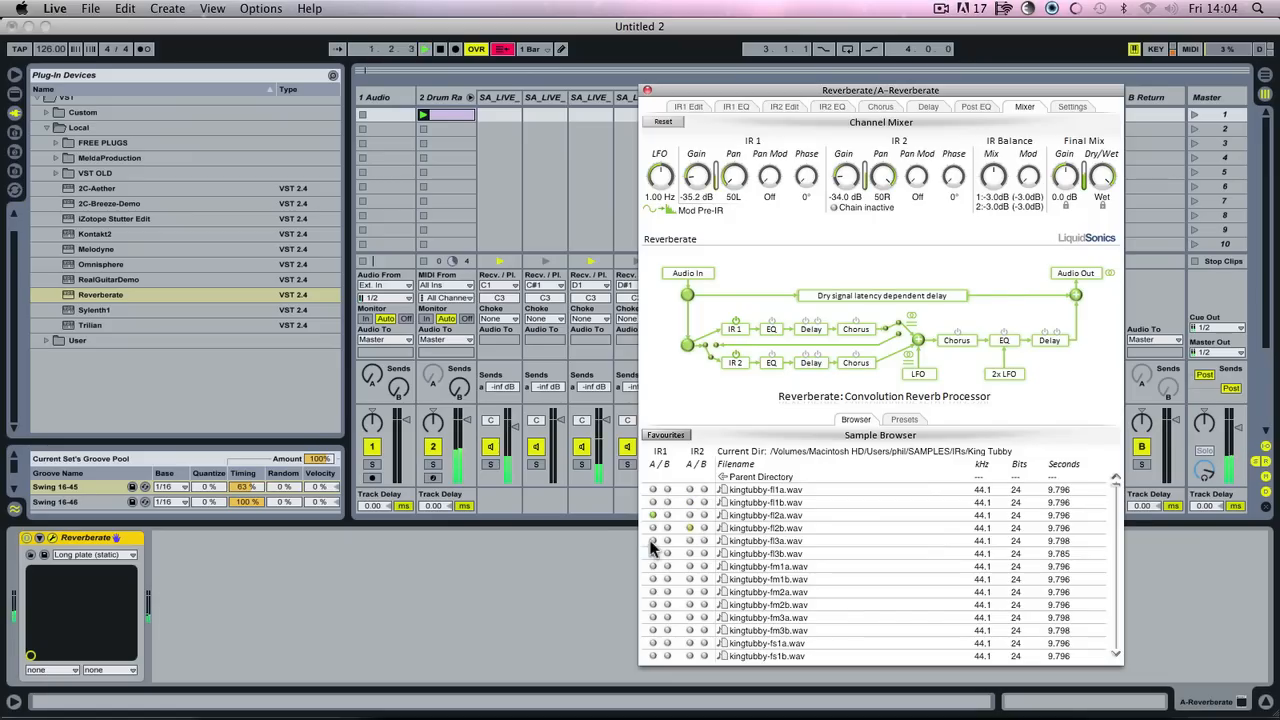
click(647, 89)
Step: Add an EQ Eight from the audio effects after Reverberate on Return A
click(1088, 95)
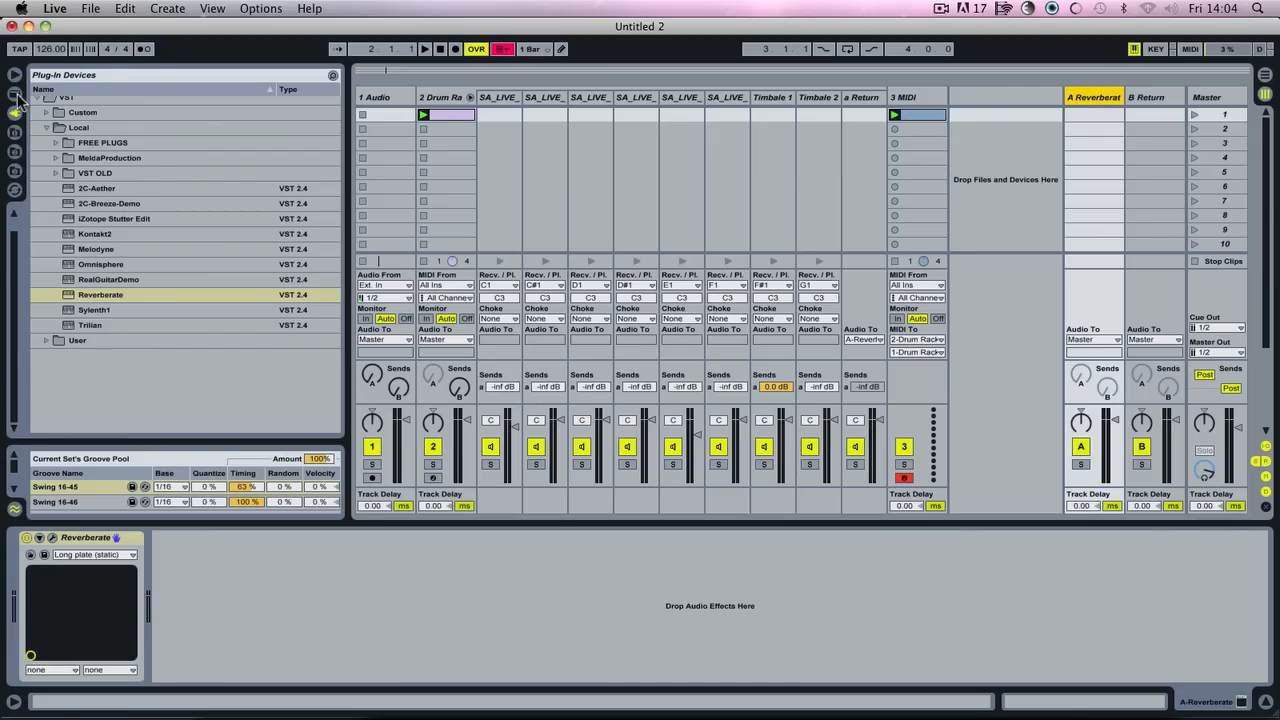
click(14, 93)
click(37, 284)
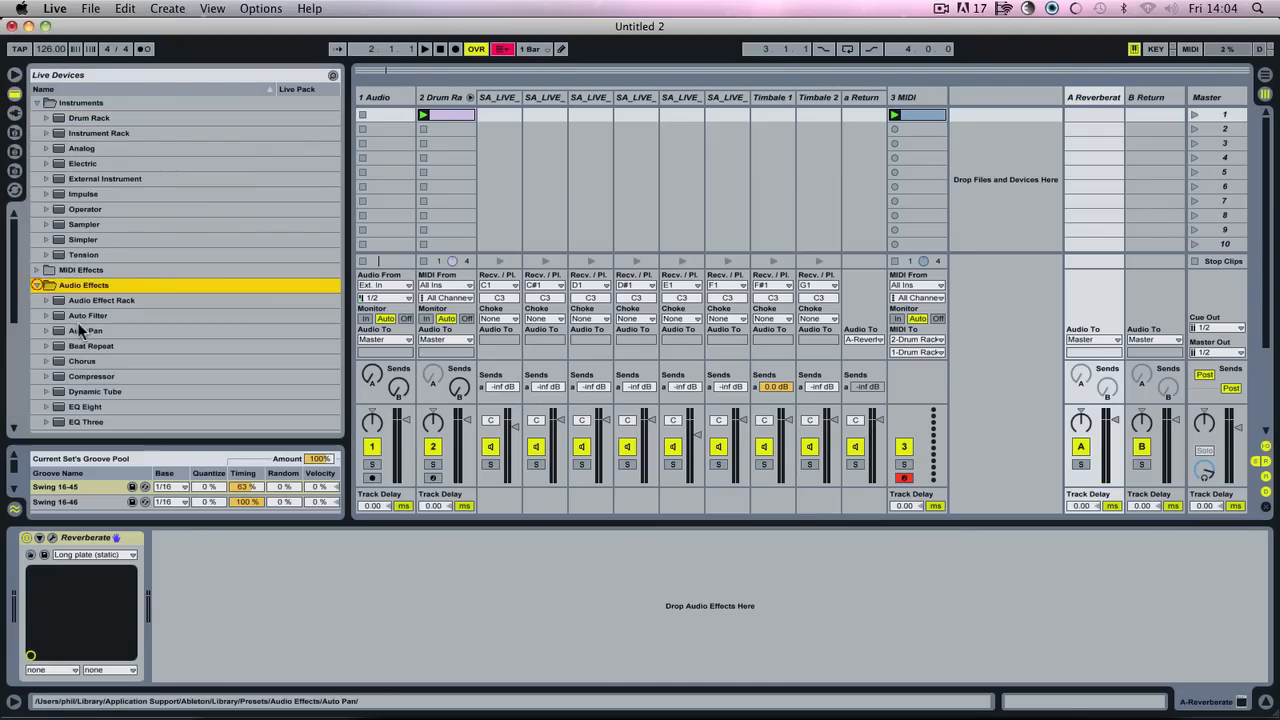
scroll(85, 377, down, 3)
click(60, 309)
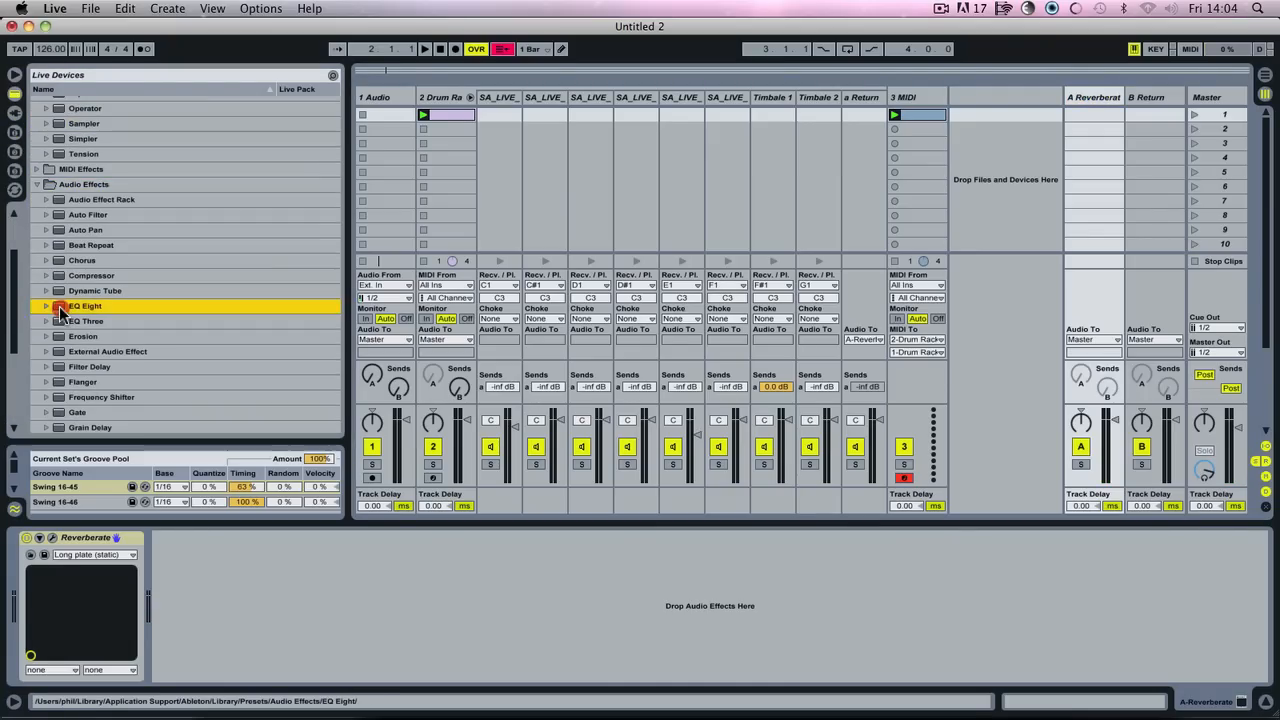
drag(60, 311, 1094, 177)
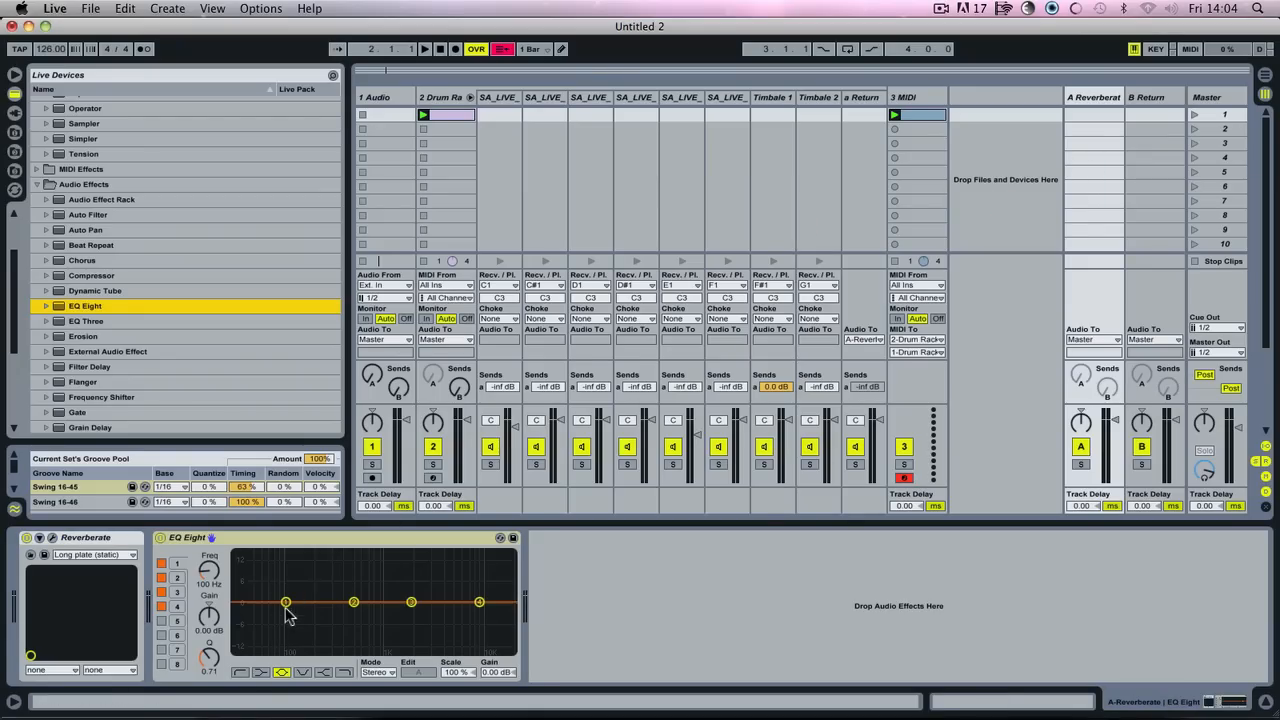
Step: Make EQ Eight's band 1 a low cut at 504 Hz with a Q of 0.28 while the pattern plays
click(240, 672)
key(space)
drag(306, 610, 354, 632)
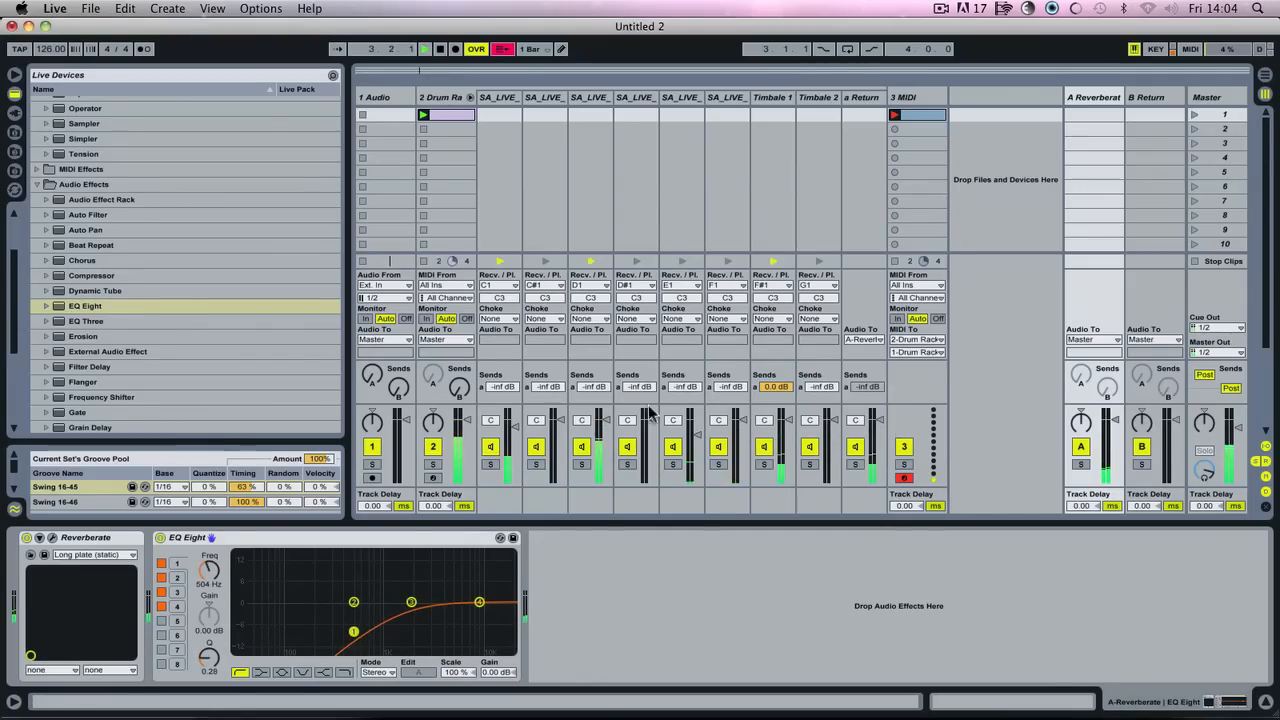
Step: Fold the Drum Rack track's chains and add a Compressor after the Drum Rack
click(470, 97)
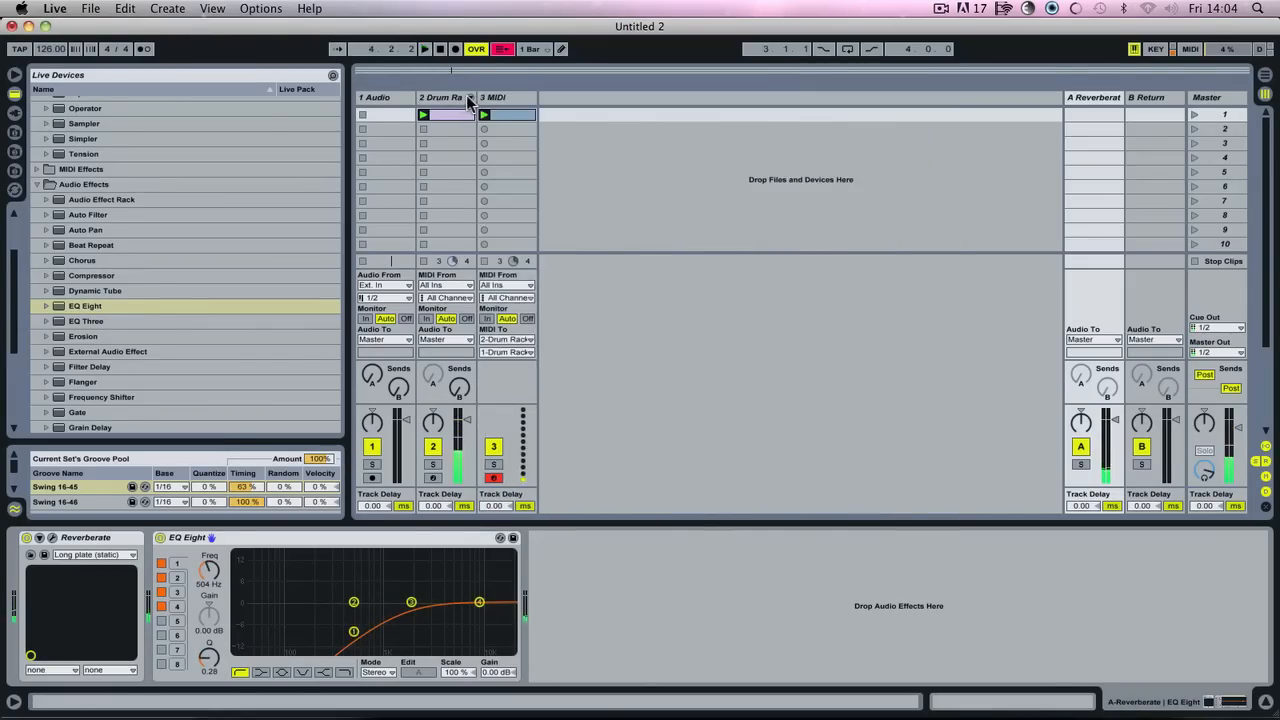
click(455, 101)
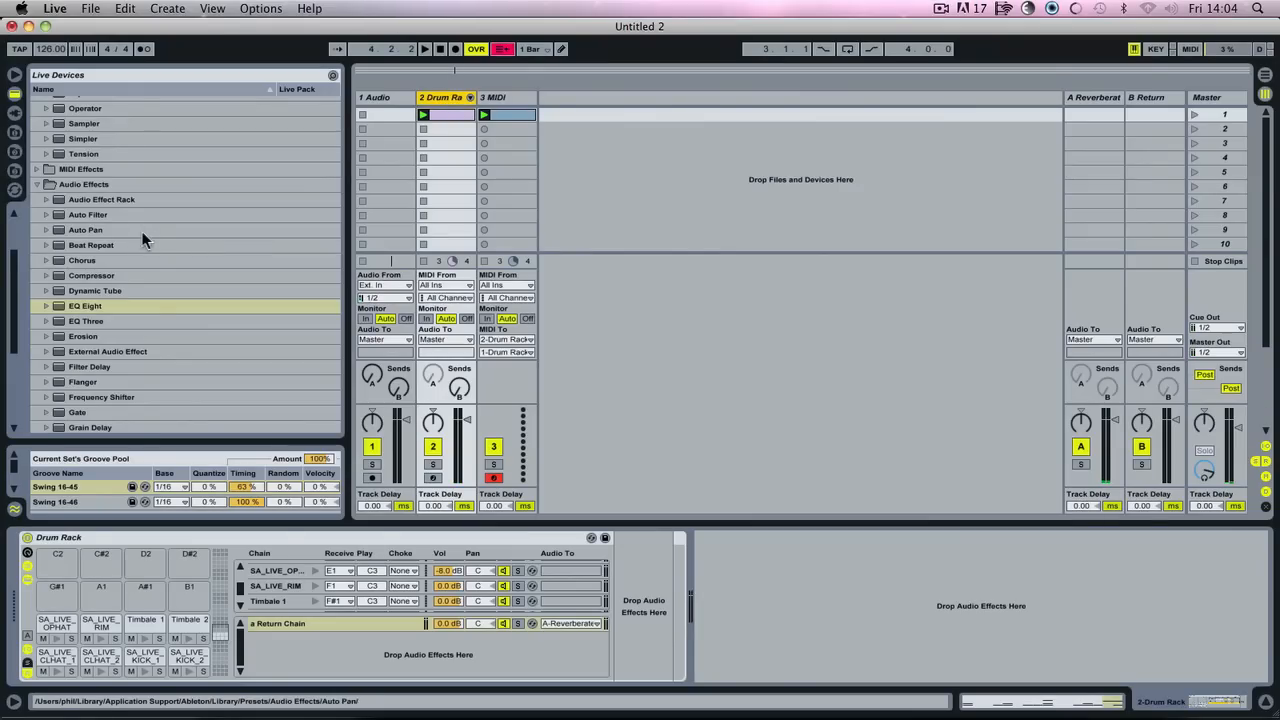
drag(75, 275, 455, 188)
Step: With the drum track soloed temporarily during playback, set the Compressor to 0.01 ms attack, -7.73 dB threshold and 10.5 ms release
click(433, 464)
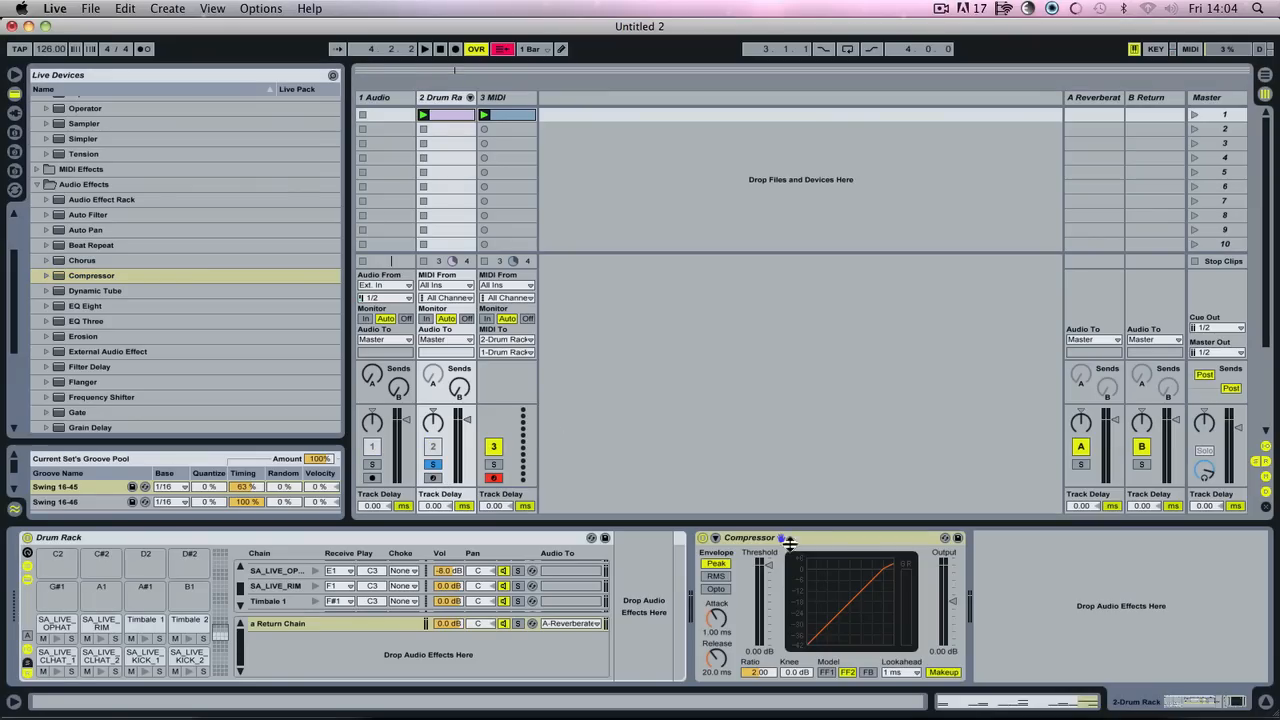
drag(716, 617, 727, 622)
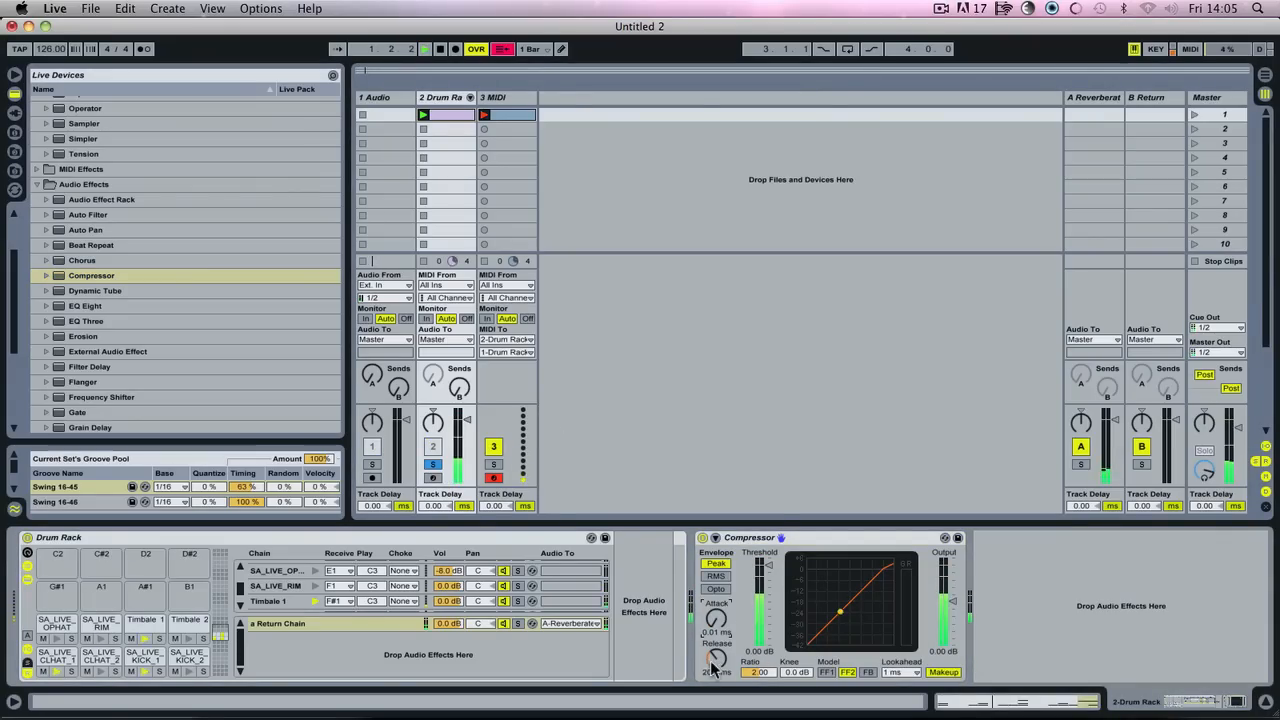
drag(765, 567, 767, 582)
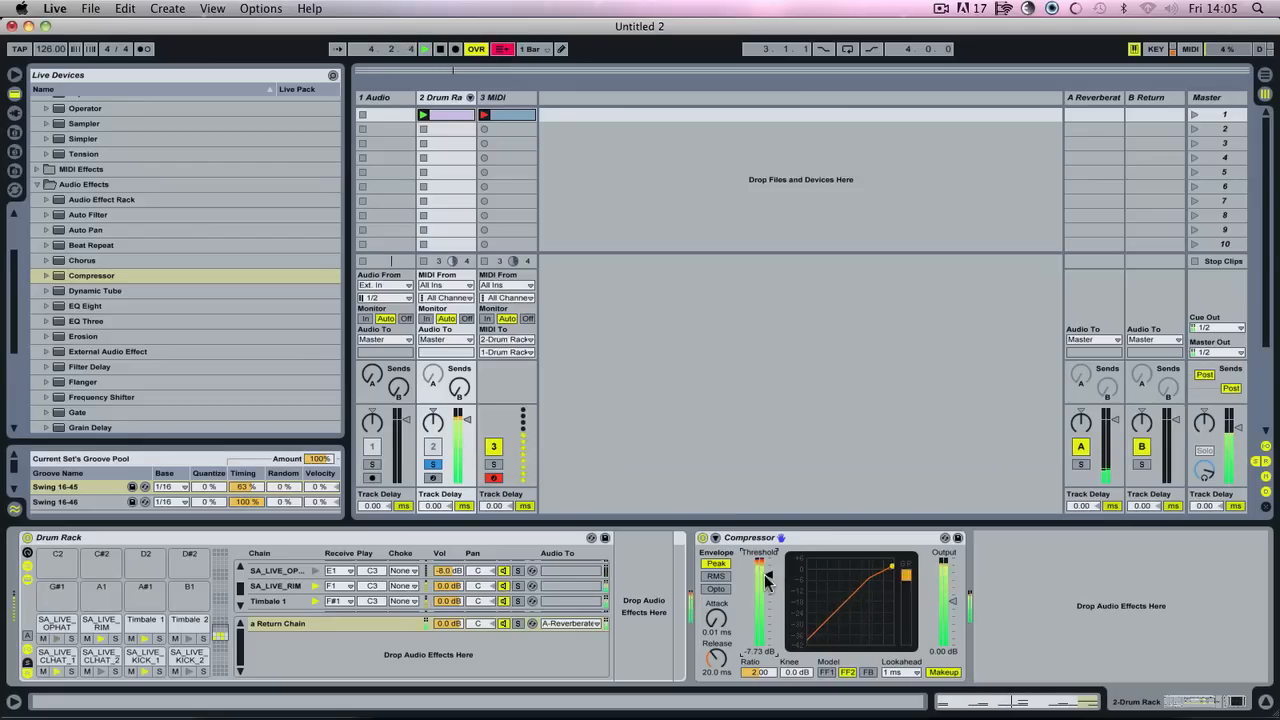
drag(716, 657, 716, 669)
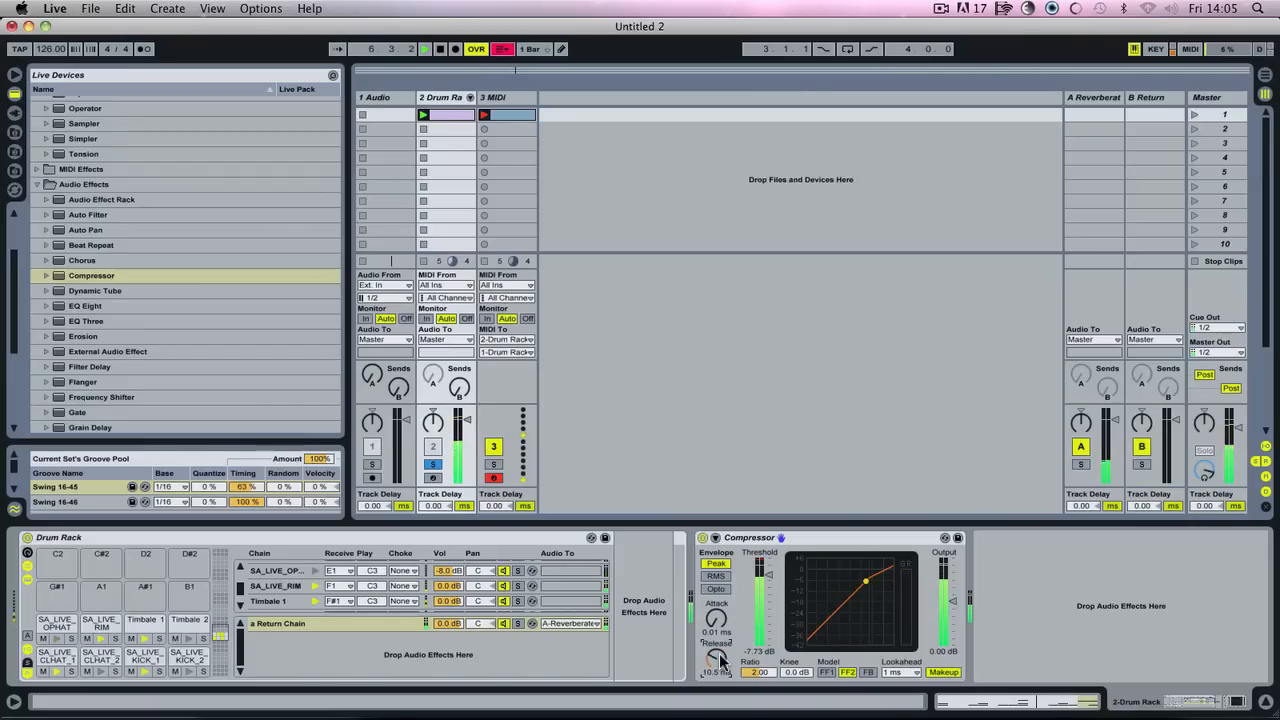
click(433, 466)
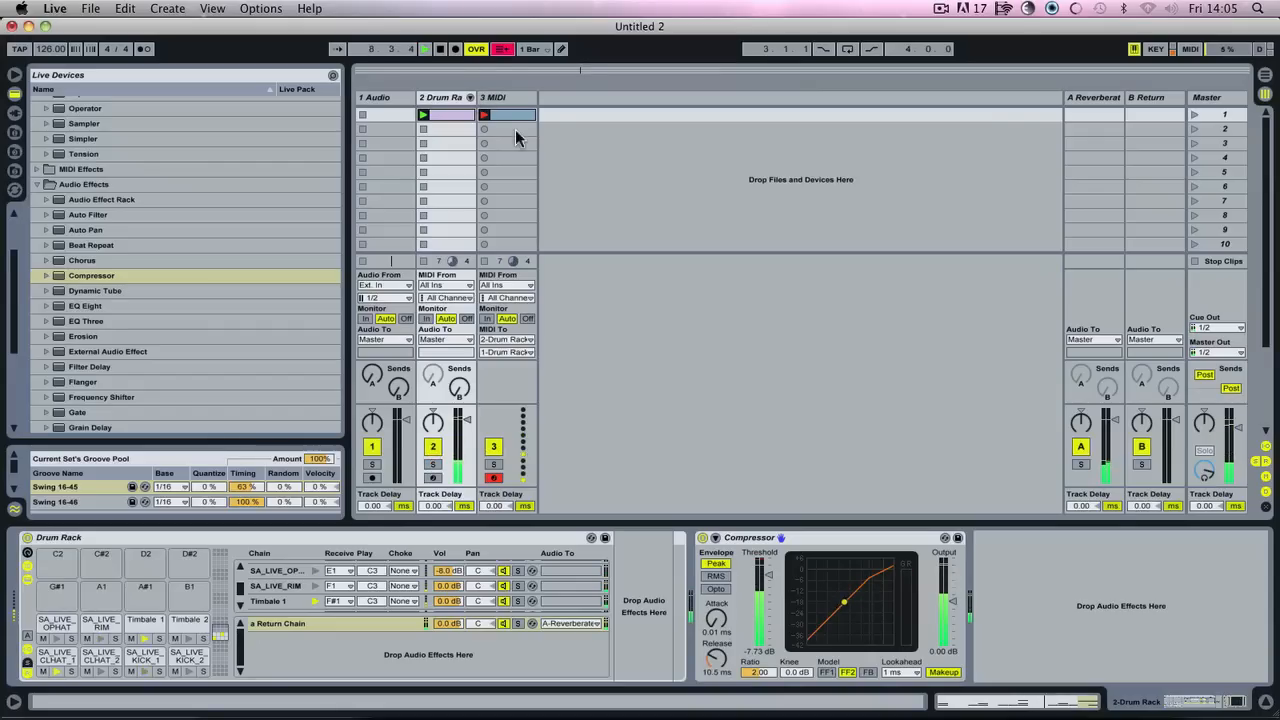
key(space)
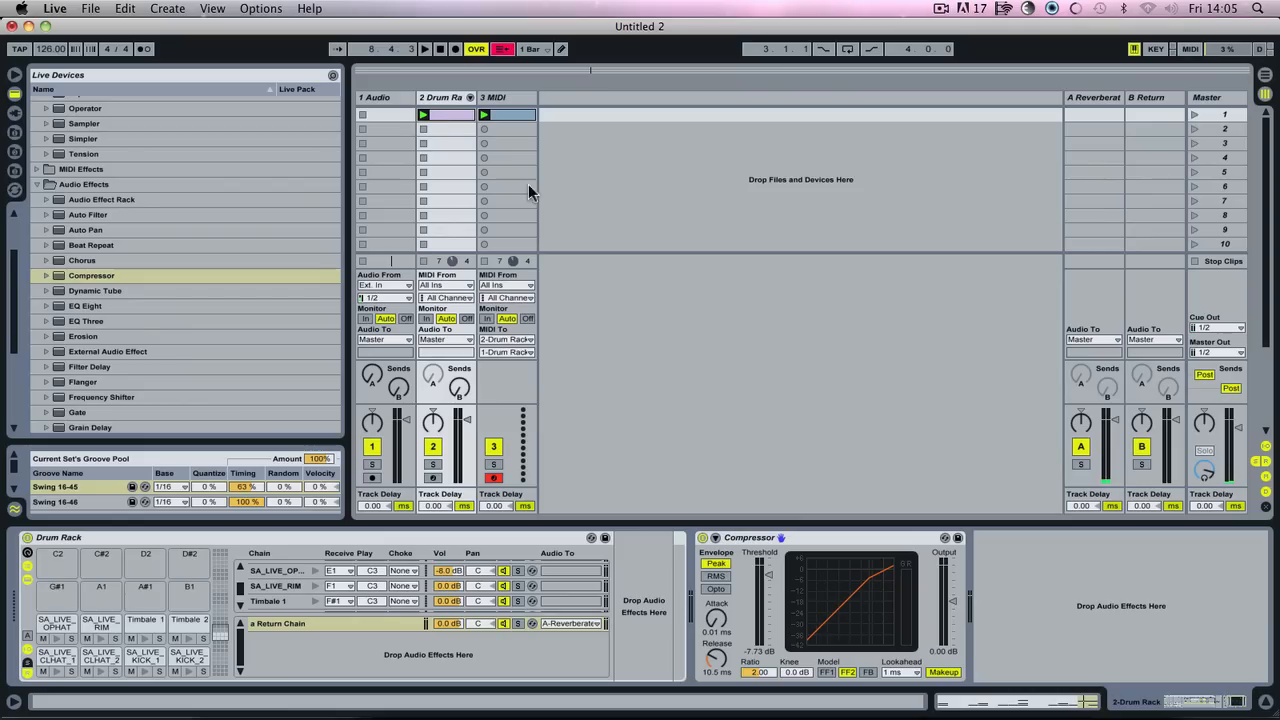